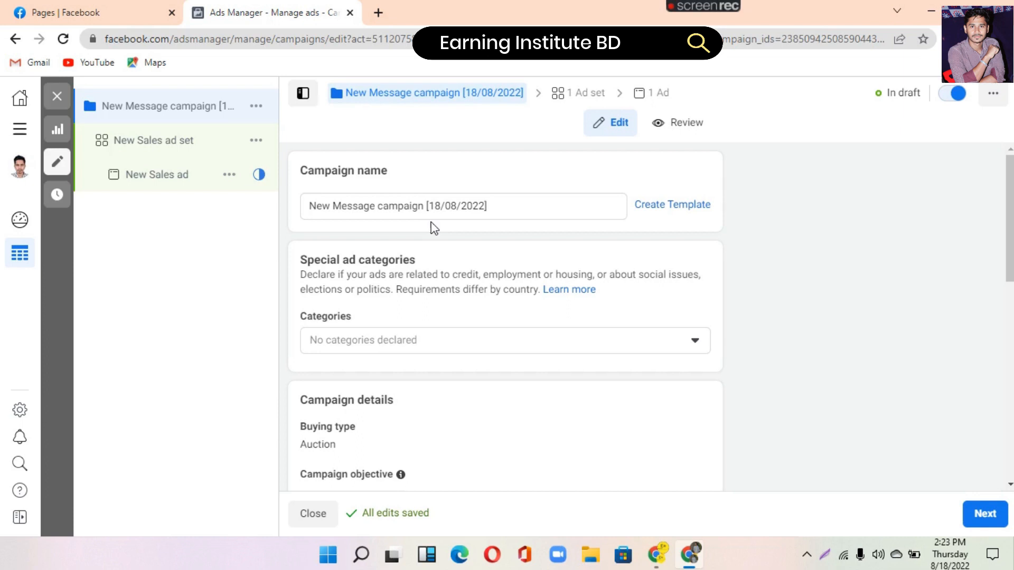
Review the campaign's category, objective, A/B test and budget settings, and open its ad set for editing.
{"action": "scroll", "coordinate": [460, 271], "scroll_direction": "down", "scroll_amount": 2}
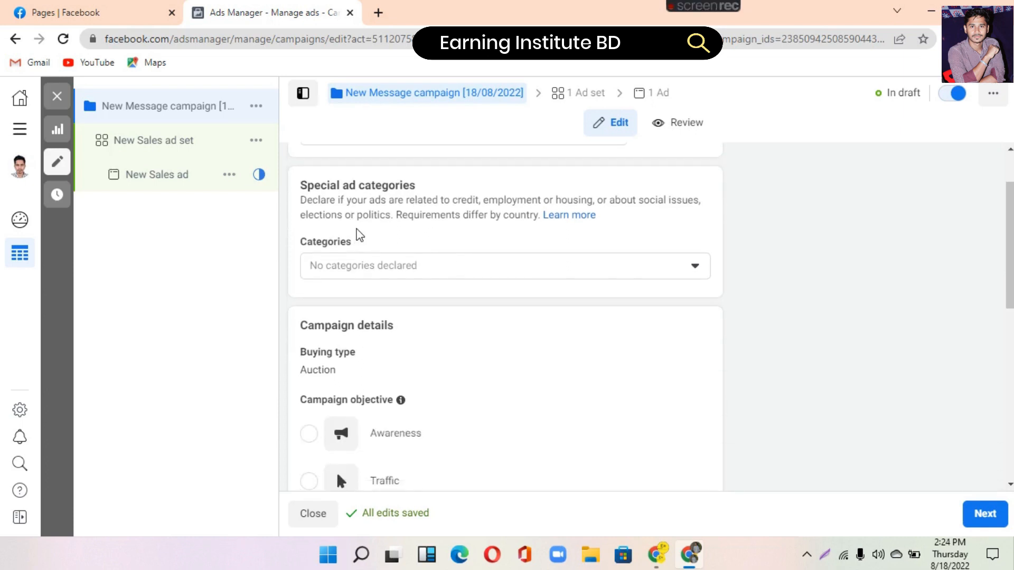
{"action": "scroll", "coordinate": [355, 233], "scroll_direction": "up", "scroll_amount": 2}
{"action": "scroll", "coordinate": [375, 373], "scroll_direction": "down", "scroll_amount": 4}
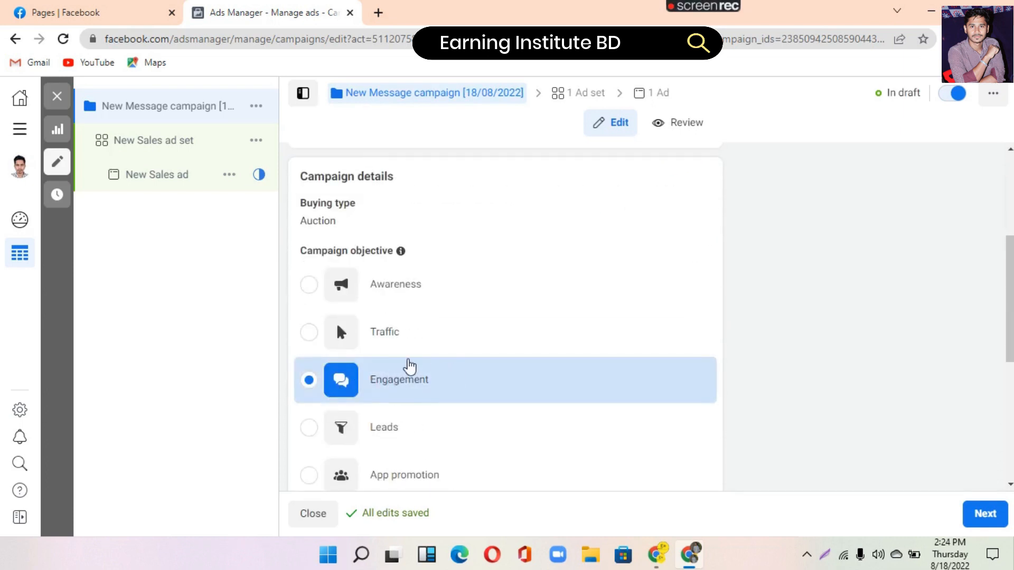
{"action": "scroll", "coordinate": [405, 365], "scroll_direction": "up", "scroll_amount": 1}
{"action": "scroll", "coordinate": [404, 365], "scroll_direction": "down", "scroll_amount": 7}
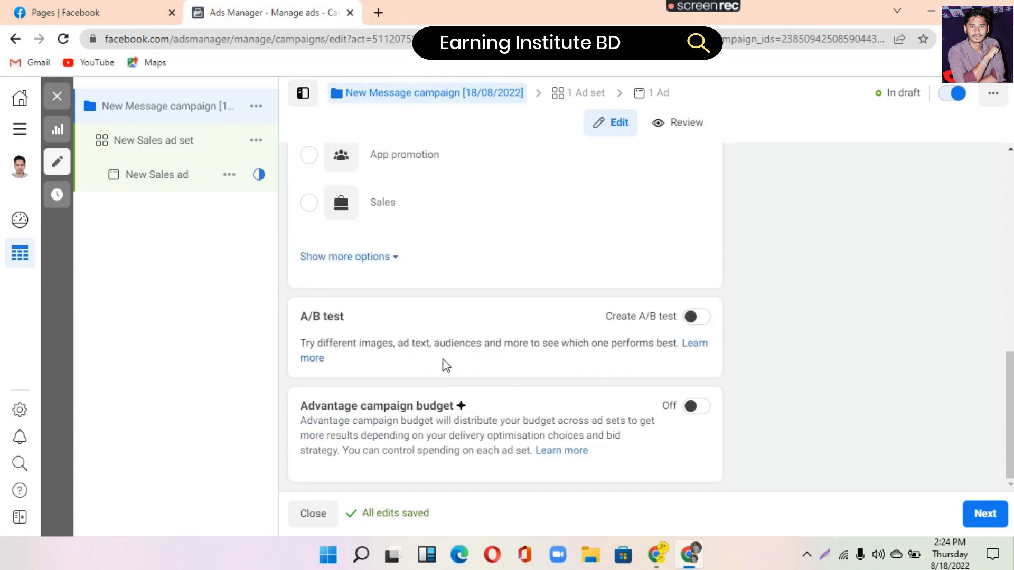
{"action": "scroll", "coordinate": [442, 365], "scroll_direction": "up", "scroll_amount": 8}
{"action": "scroll", "coordinate": [443, 364], "scroll_direction": "up", "scroll_amount": 2}
{"action": "left_click", "coordinate": [561, 106]}
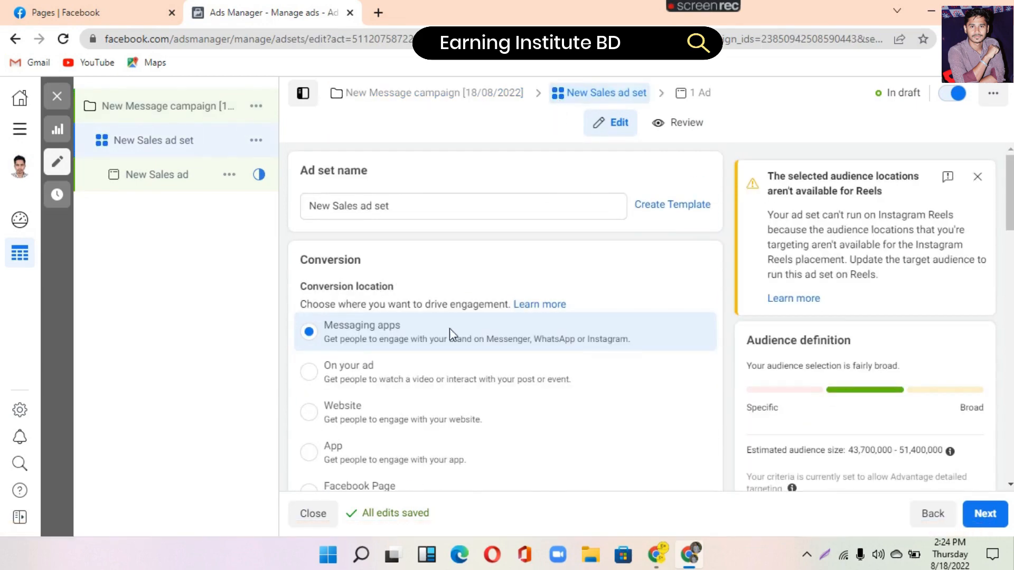
Check the ad set's conversion location, ad type and messaging apps, and dismiss the Reels audience location warning.
{"action": "scroll", "coordinate": [380, 327], "scroll_direction": "down", "scroll_amount": 2}
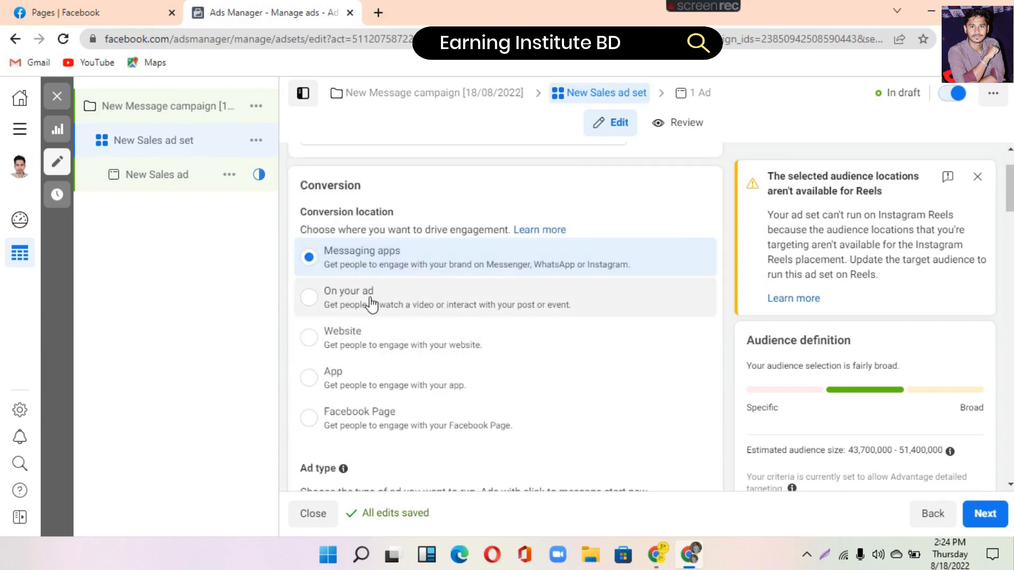
{"action": "scroll", "coordinate": [391, 280], "scroll_direction": "up", "scroll_amount": 1}
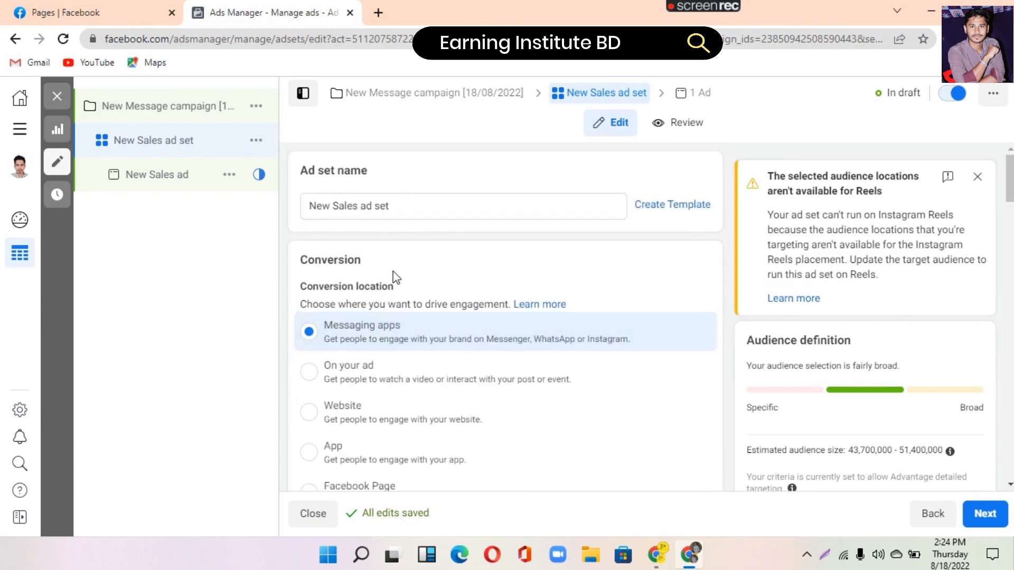
{"action": "scroll", "coordinate": [438, 343], "scroll_direction": "down", "scroll_amount": 3}
{"action": "scroll", "coordinate": [438, 364], "scroll_direction": "down", "scroll_amount": 3}
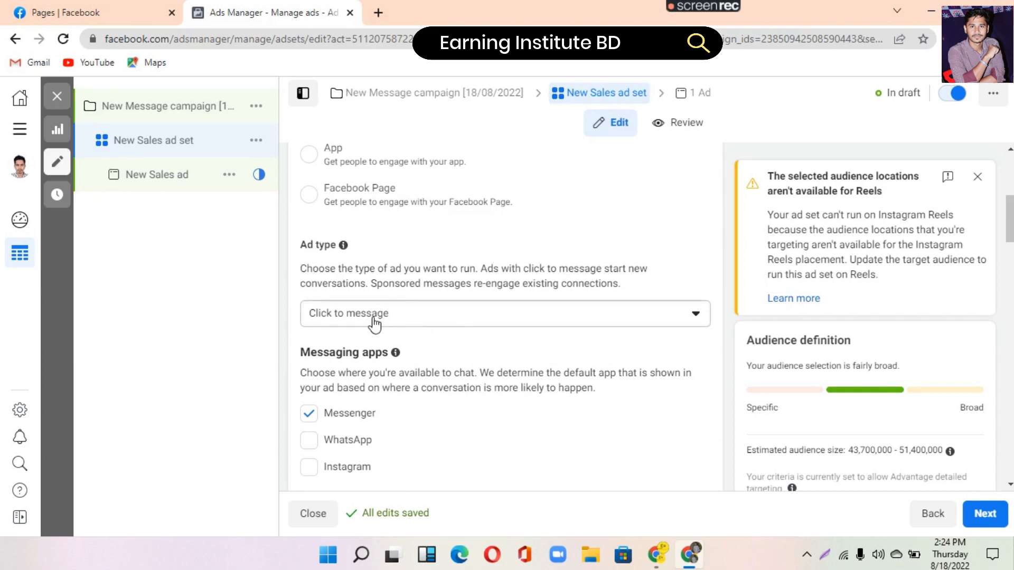
{"action": "scroll", "coordinate": [369, 343], "scroll_direction": "down", "scroll_amount": 3}
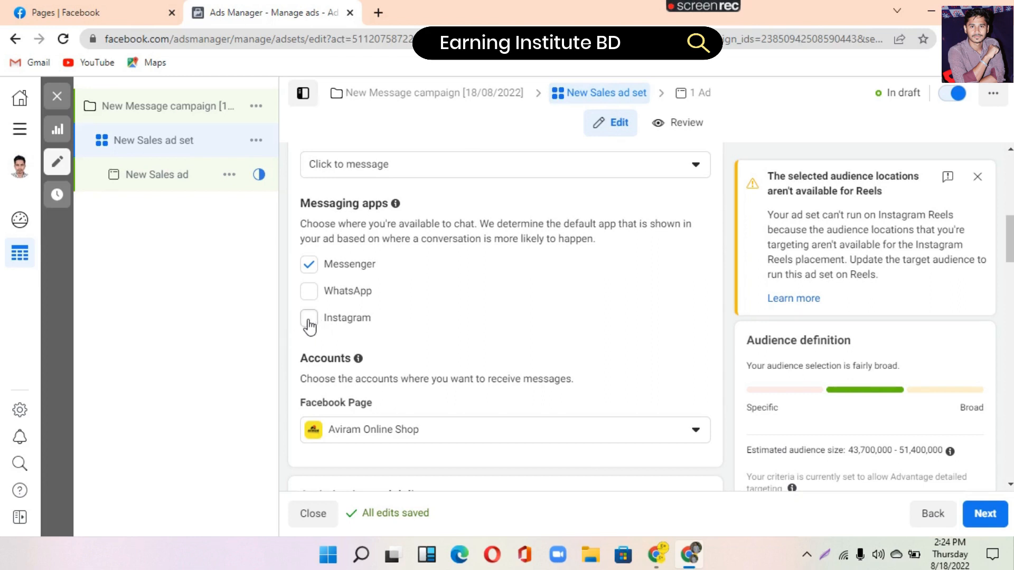
{"action": "left_click", "coordinate": [978, 177]}
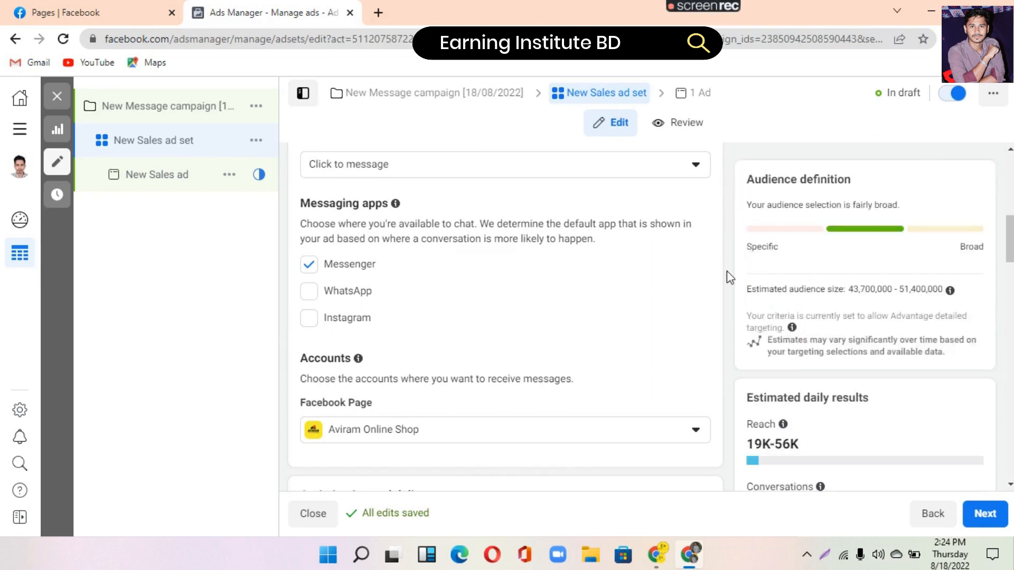
Examine the ad set's Facebook Page account and its optimisation and delivery settings, including bid control and delivery type.
{"action": "scroll", "coordinate": [469, 310], "scroll_direction": "down", "scroll_amount": 3}
{"action": "scroll", "coordinate": [469, 310], "scroll_direction": "up", "scroll_amount": 2}
{"action": "scroll", "coordinate": [470, 311], "scroll_direction": "down", "scroll_amount": 1}
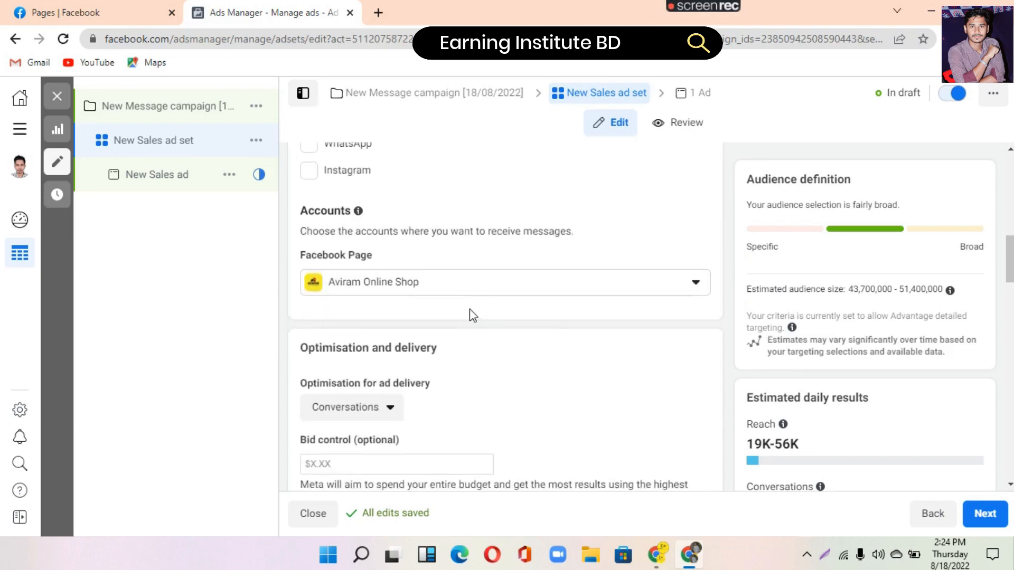
{"action": "scroll", "coordinate": [470, 309], "scroll_direction": "up", "scroll_amount": 3}
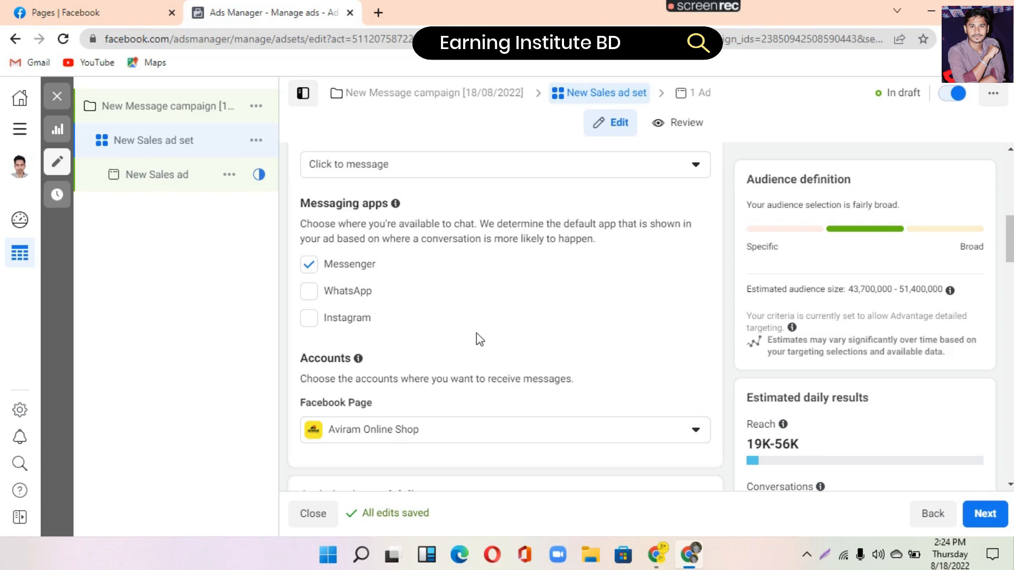
{"action": "scroll", "coordinate": [478, 334], "scroll_direction": "down", "scroll_amount": 5}
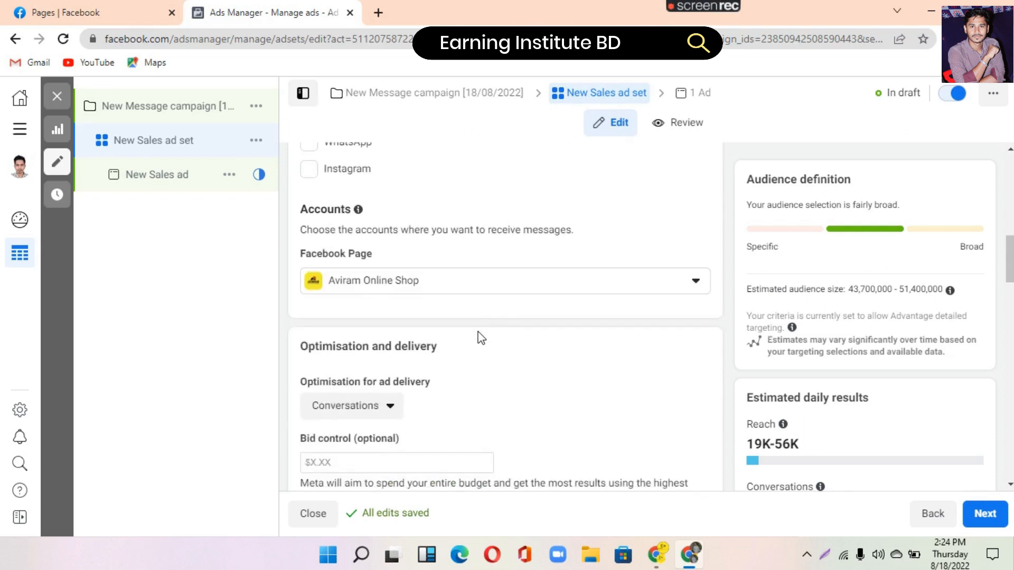
{"action": "scroll", "coordinate": [478, 334], "scroll_direction": "down", "scroll_amount": 1}
{"action": "scroll", "coordinate": [479, 334], "scroll_direction": "up", "scroll_amount": 1}
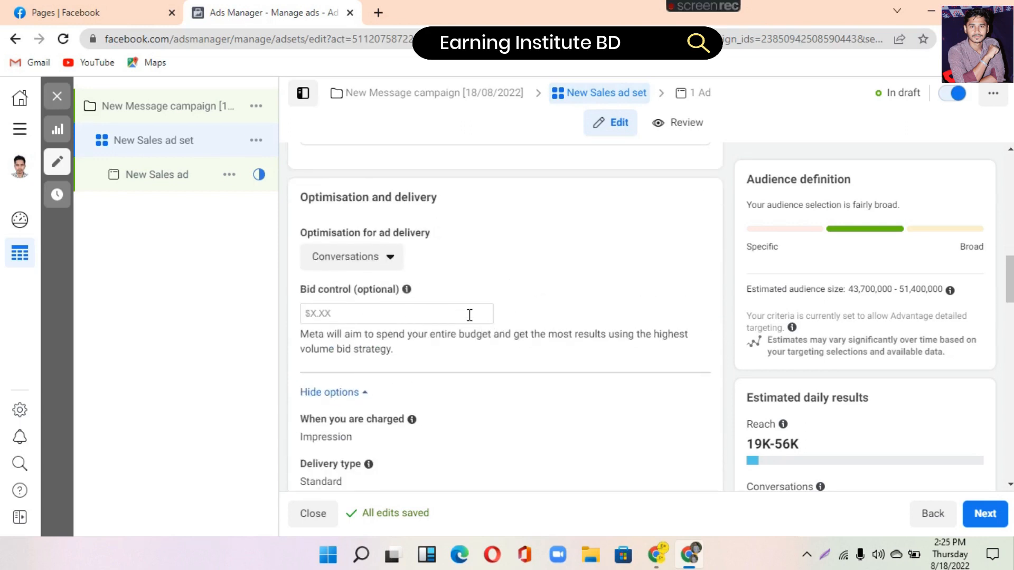
{"action": "left_click", "coordinate": [377, 314]}
{"action": "scroll", "coordinate": [378, 319], "scroll_direction": "down", "scroll_amount": 2}
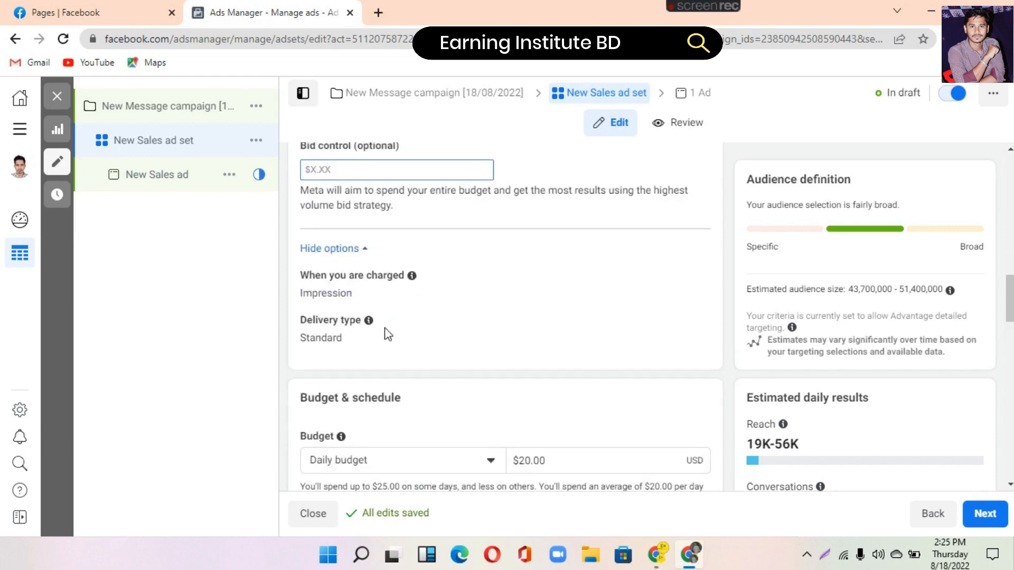
{"action": "scroll", "coordinate": [376, 320], "scroll_direction": "up", "scroll_amount": 2}
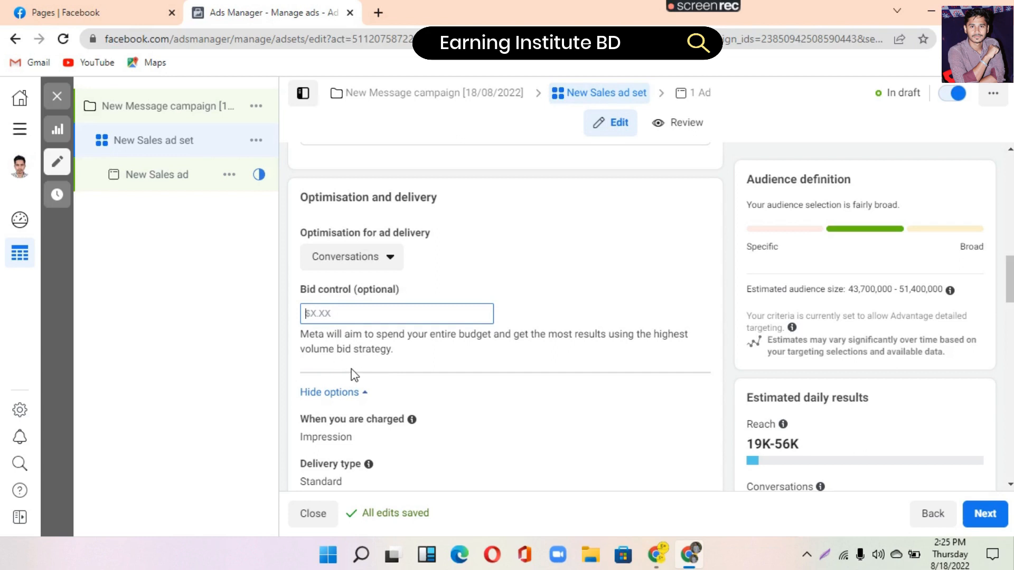
Set the ad set's daily budget to $3.00.
{"action": "scroll", "coordinate": [355, 374], "scroll_direction": "down", "scroll_amount": 1}
{"action": "scroll", "coordinate": [355, 375], "scroll_direction": "down", "scroll_amount": 4}
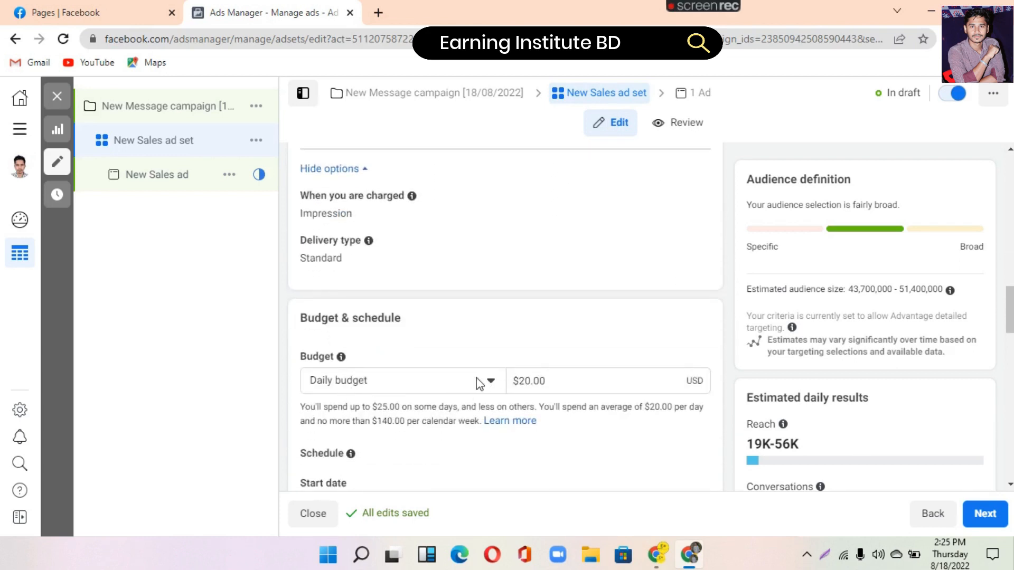
{"action": "scroll", "coordinate": [542, 367], "scroll_direction": "down", "scroll_amount": 1}
{"action": "scroll", "coordinate": [528, 338], "scroll_direction": "down", "scroll_amount": 1}
{"action": "left_click", "coordinate": [530, 306]}
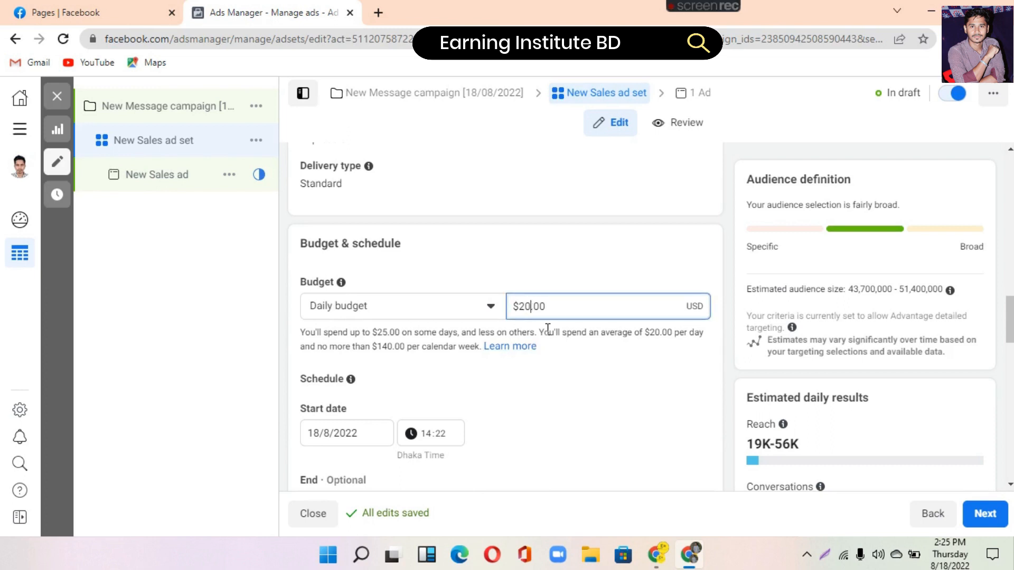
{"action": "key", "text": "BackSpace"}
{"action": "key", "text": "BackSpace"}
{"action": "type", "text": "3"}
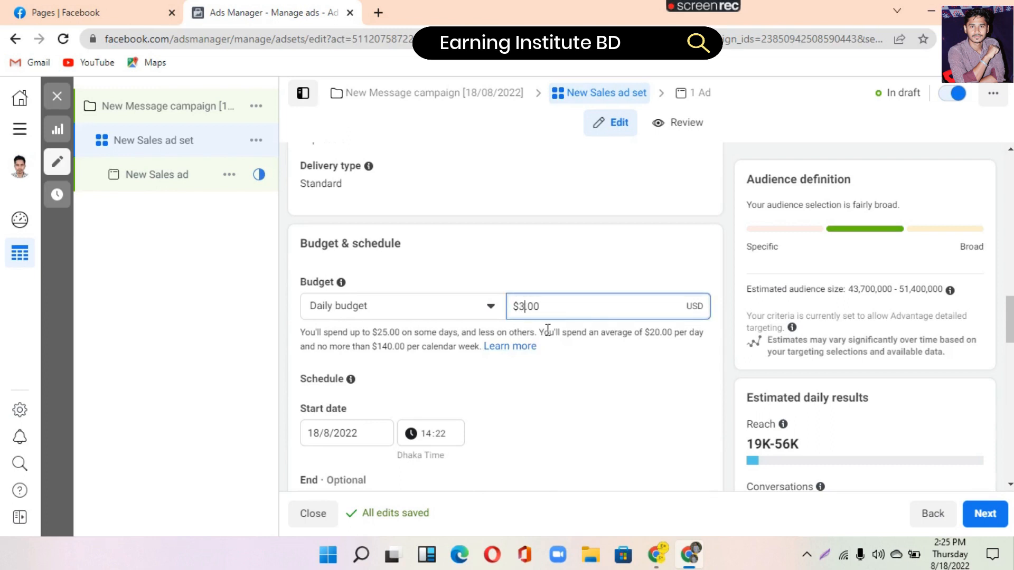
{"action": "left_click", "coordinate": [568, 258]}
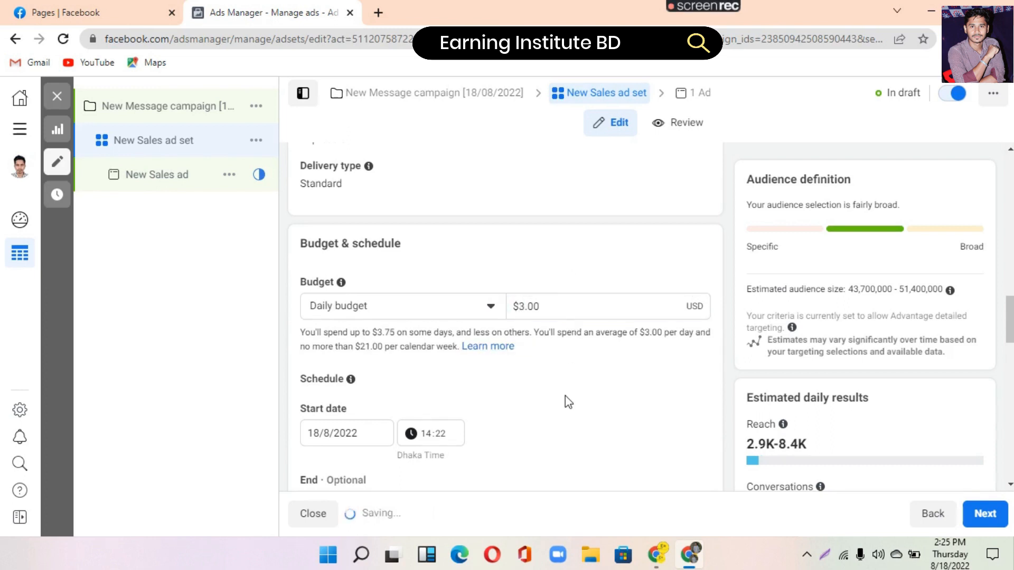
Set the start time of the ad set's schedule to 15:00.
{"action": "scroll", "coordinate": [565, 403], "scroll_direction": "down", "scroll_amount": 3}
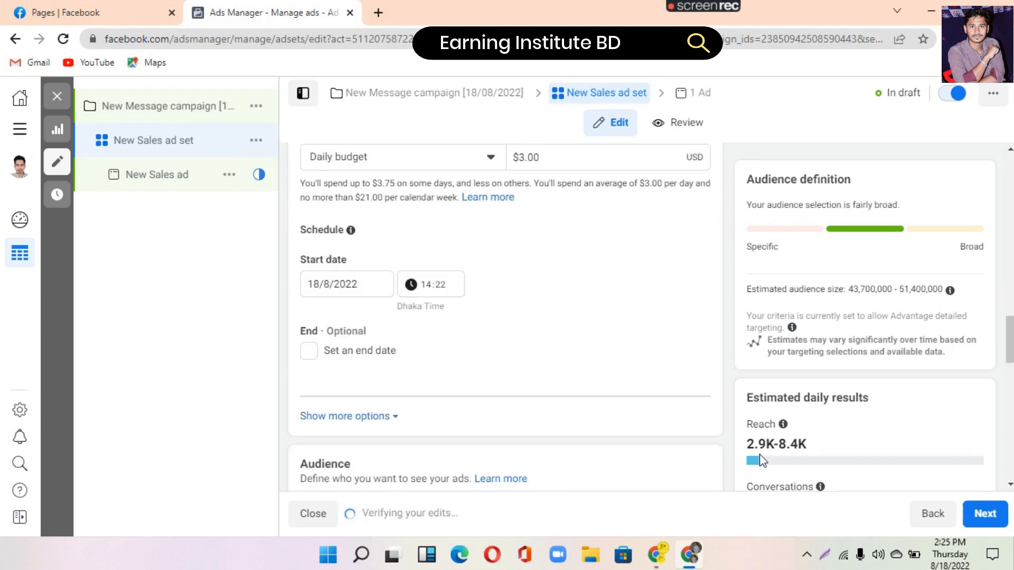
{"action": "scroll", "coordinate": [512, 353], "scroll_direction": "up", "scroll_amount": 1}
{"action": "scroll", "coordinate": [512, 353], "scroll_direction": "up", "scroll_amount": 1}
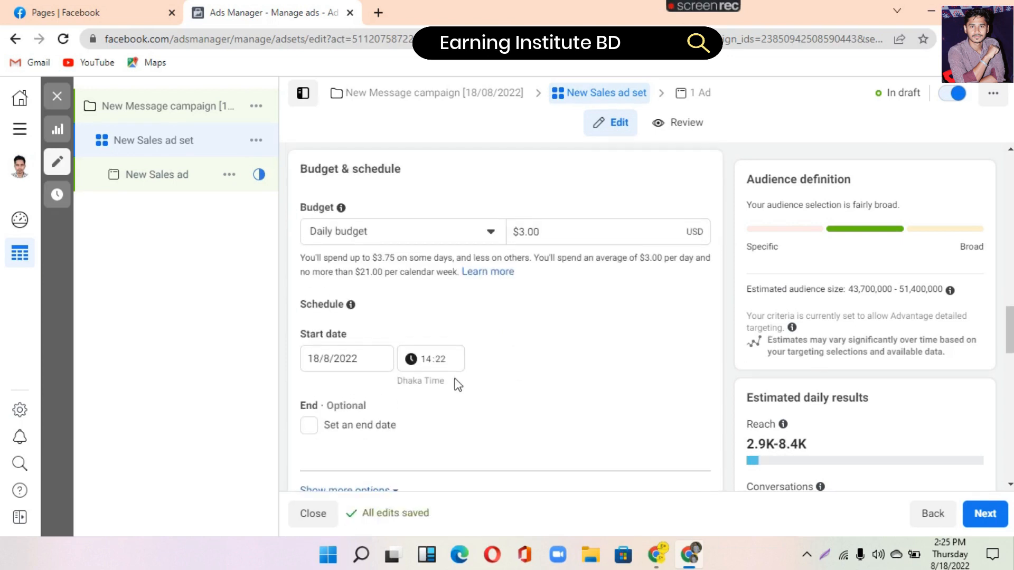
{"action": "left_click", "coordinate": [426, 360]}
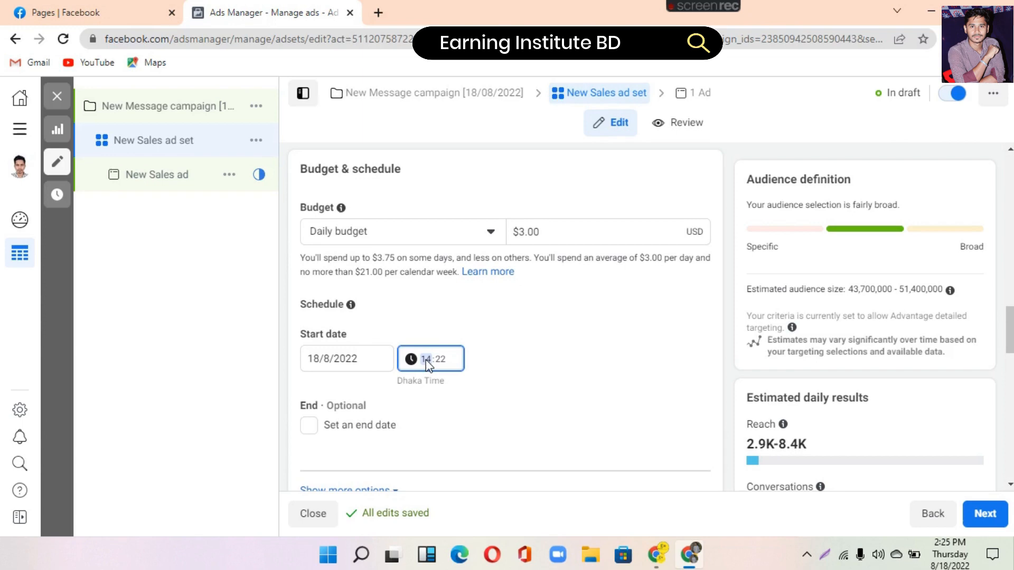
{"action": "type", "text": "15"}
{"action": "left_click", "coordinate": [438, 363]}
{"action": "type", "text": "00"}
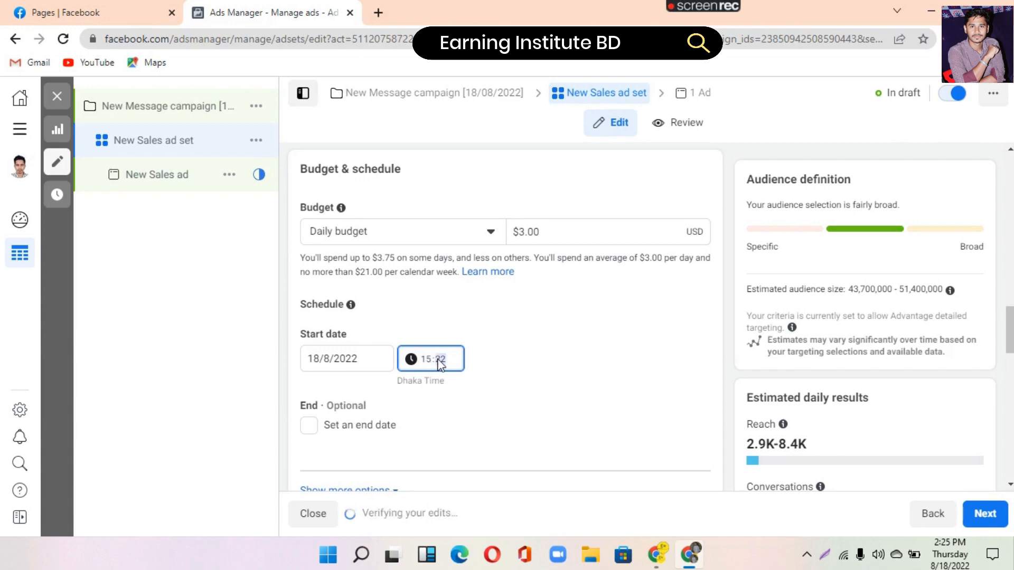
Show the additional budget and schedule options and check the ad scheduling setting.
{"action": "scroll", "coordinate": [606, 342], "scroll_direction": "down", "scroll_amount": 1}
{"action": "scroll", "coordinate": [608, 333], "scroll_direction": "down", "scroll_amount": 5}
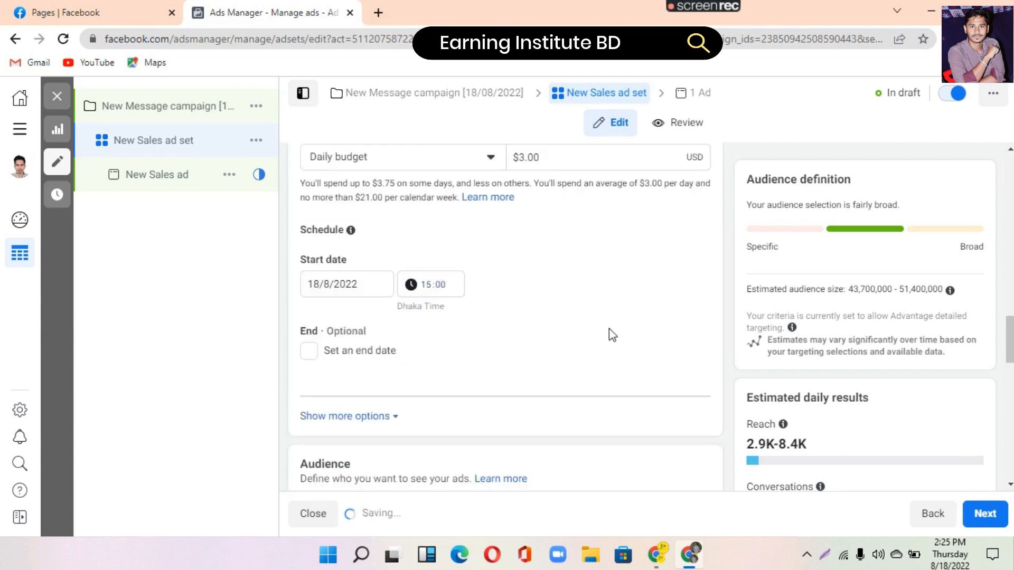
{"action": "scroll", "coordinate": [338, 244], "scroll_direction": "up", "scroll_amount": 1}
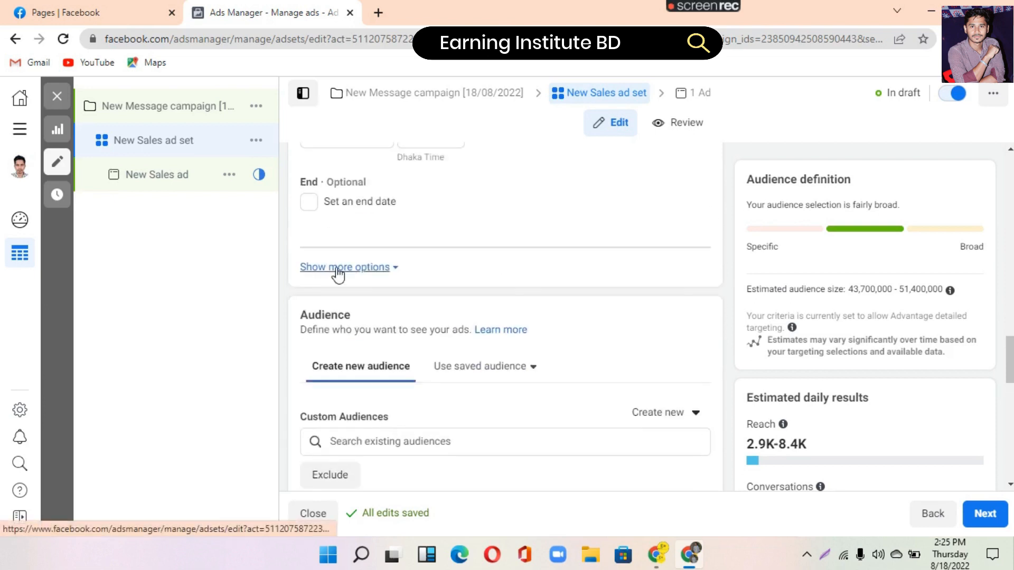
{"action": "left_click", "coordinate": [335, 268]}
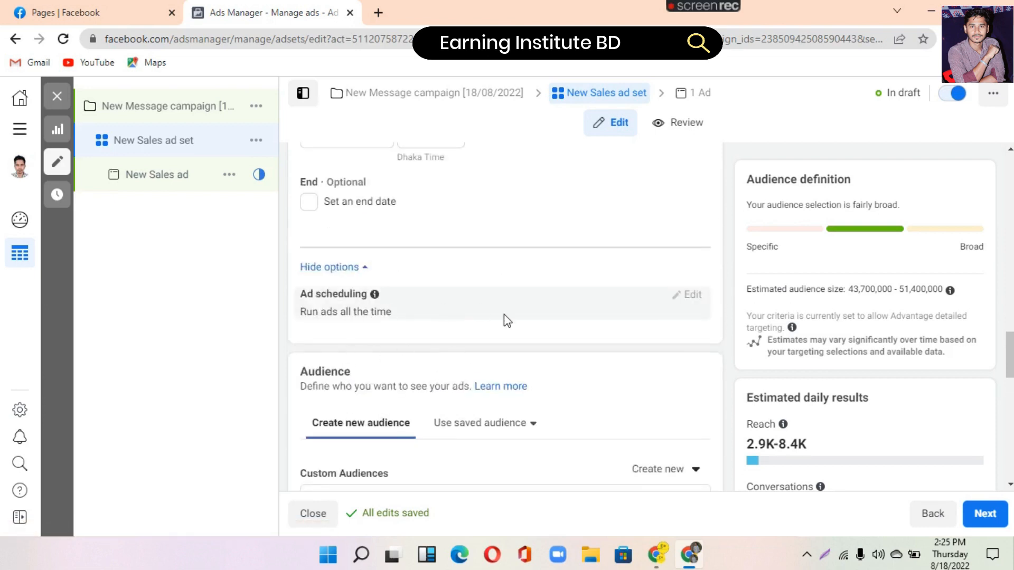
{"action": "scroll", "coordinate": [504, 319], "scroll_direction": "up", "scroll_amount": 2}
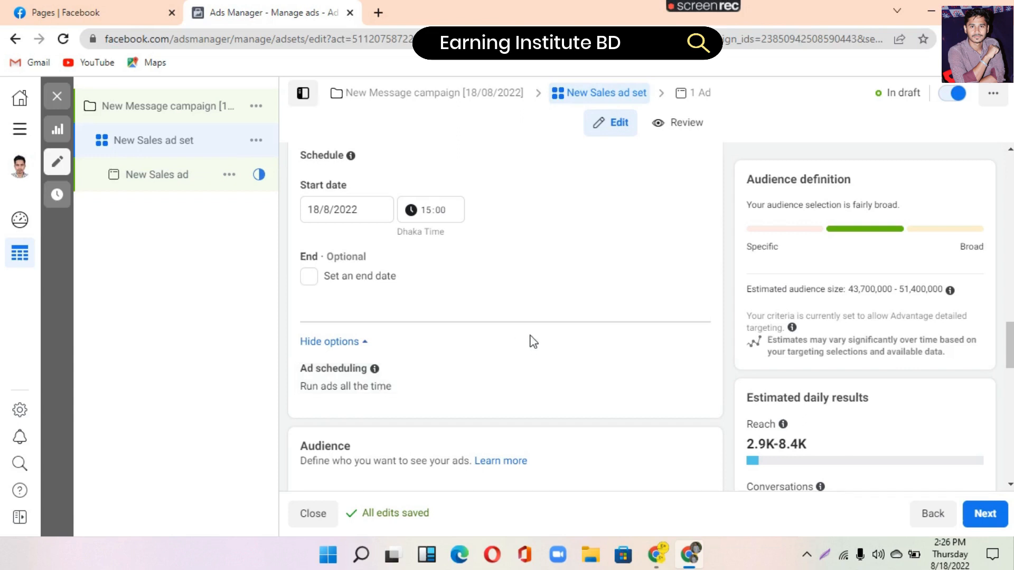
Set the audience age range to 21–50.
{"action": "scroll", "coordinate": [528, 342], "scroll_direction": "down", "scroll_amount": 2}
{"action": "scroll", "coordinate": [525, 342], "scroll_direction": "down", "scroll_amount": 6}
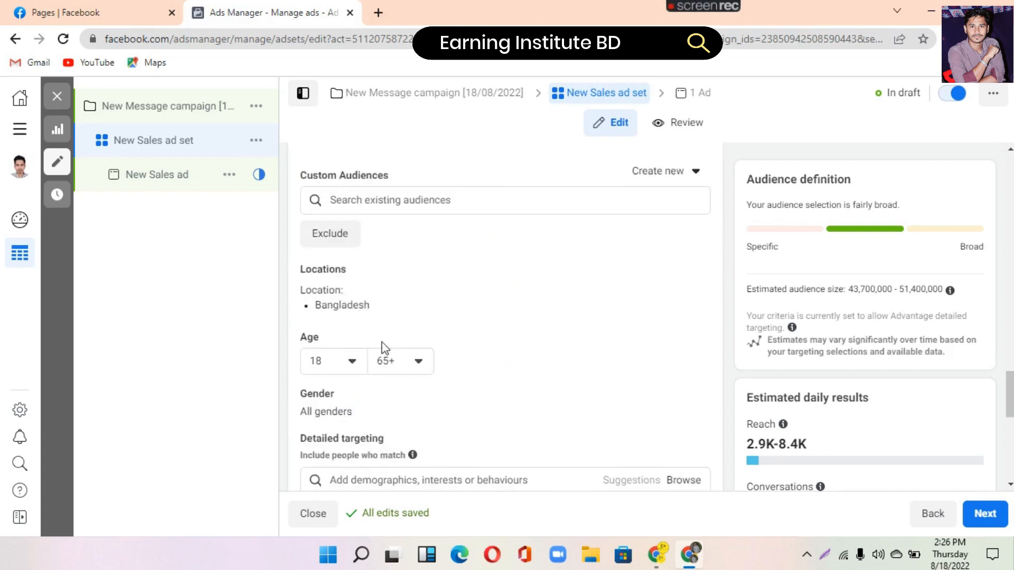
{"action": "left_click", "coordinate": [347, 365]}
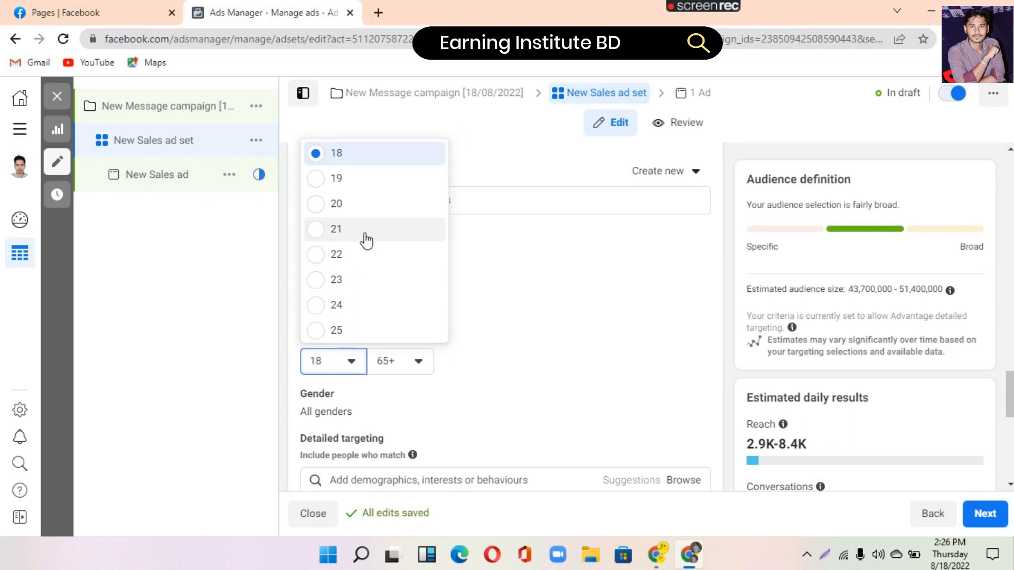
{"action": "left_click", "coordinate": [335, 229]}
{"action": "left_click", "coordinate": [400, 361]}
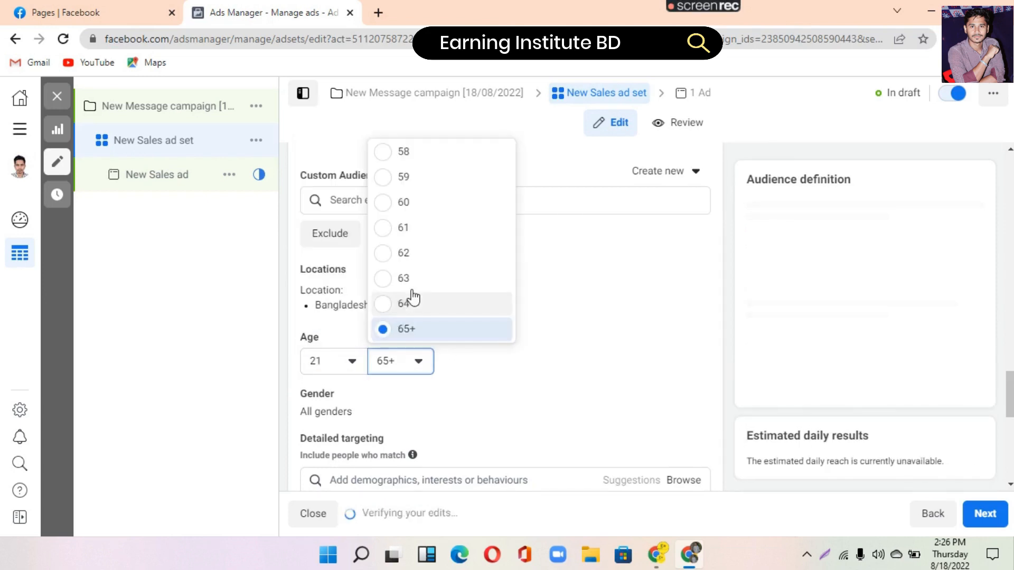
{"action": "scroll", "coordinate": [414, 288], "scroll_direction": "up", "scroll_amount": 3}
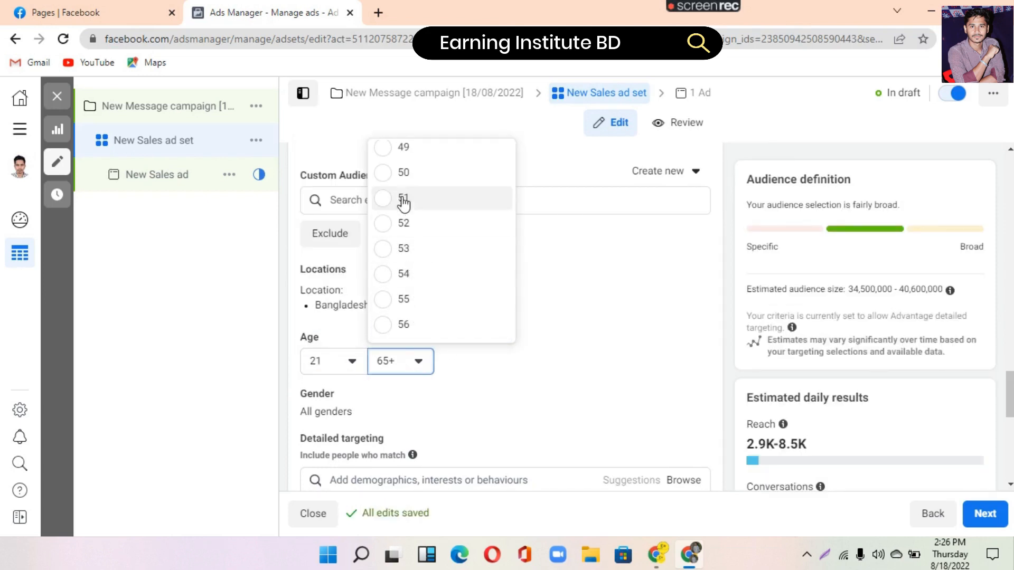
{"action": "left_click", "coordinate": [399, 177]}
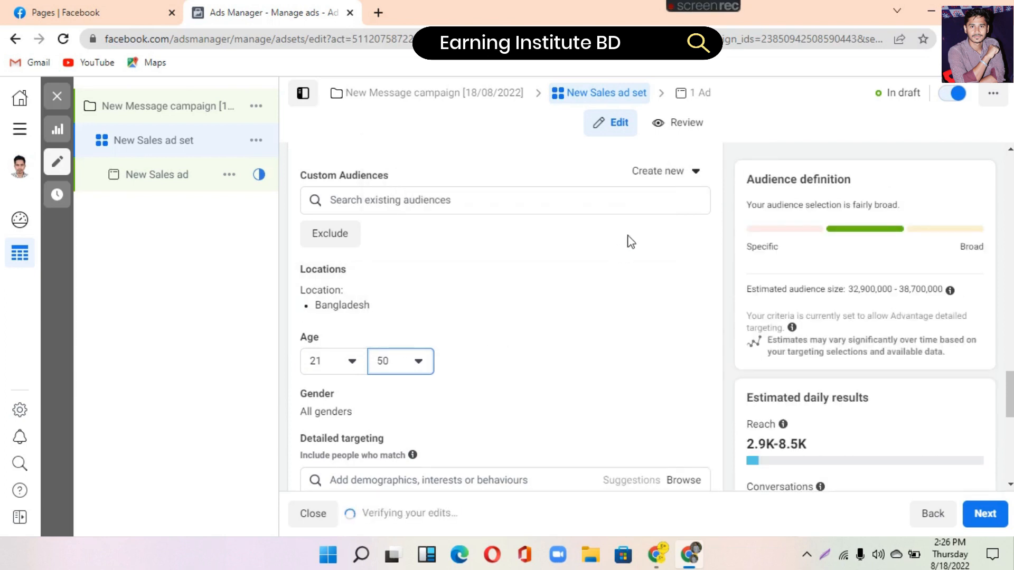
Check the audience's gender and detailed targeting settings, and open the New Sales ad for editing.
{"action": "scroll", "coordinate": [523, 328], "scroll_direction": "down", "scroll_amount": 3}
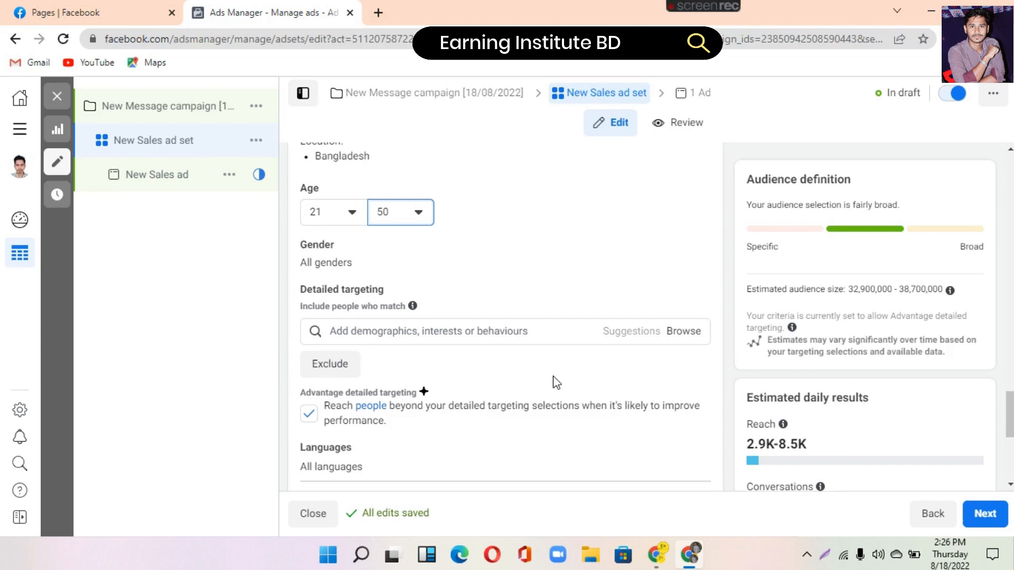
{"action": "scroll", "coordinate": [608, 328], "scroll_direction": "up", "scroll_amount": 2}
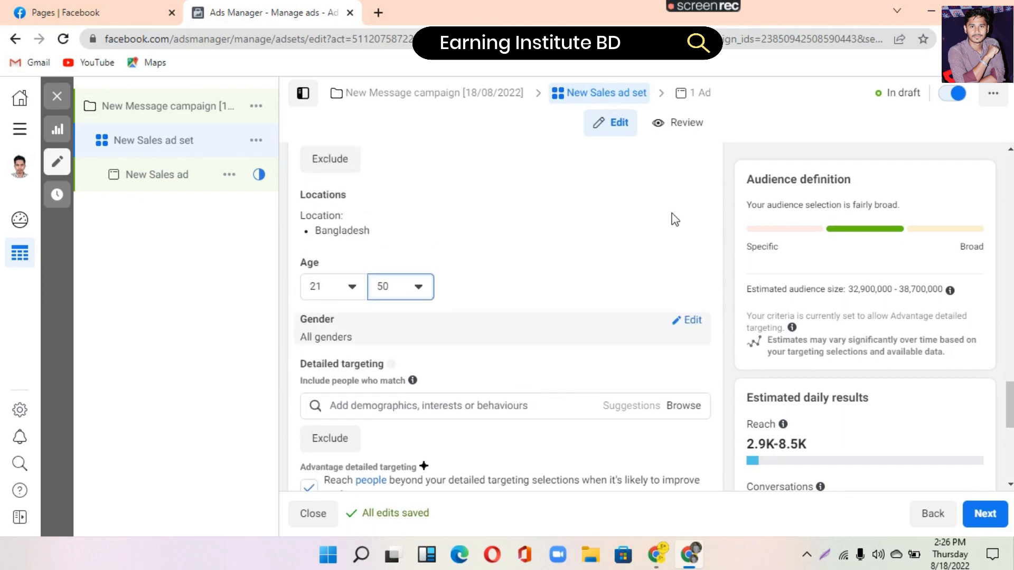
{"action": "left_click", "coordinate": [705, 99]}
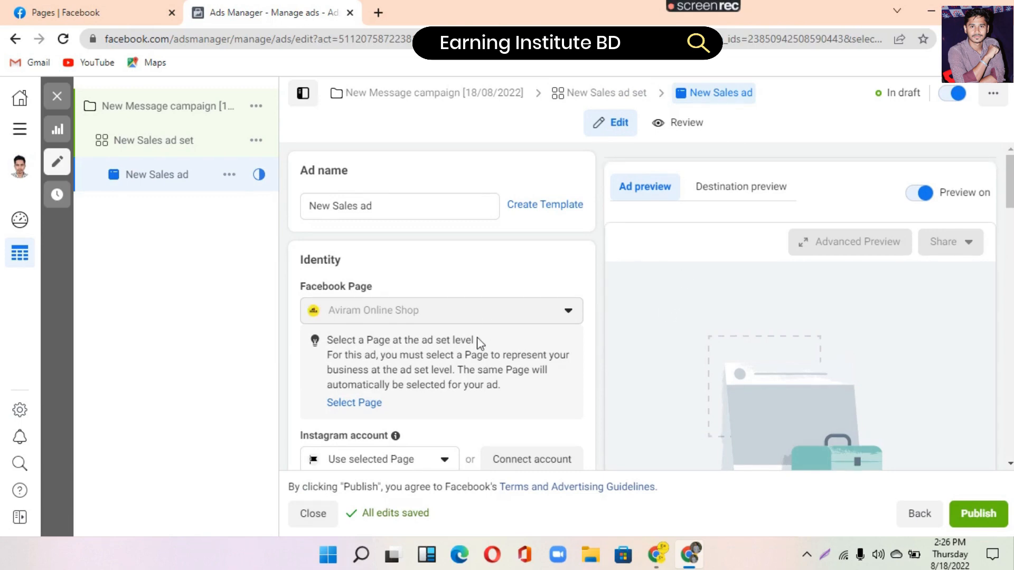
Set the ad setup to Use existing post and dismiss the notice about the publishing account.
{"action": "scroll", "coordinate": [445, 368], "scroll_direction": "down", "scroll_amount": 5}
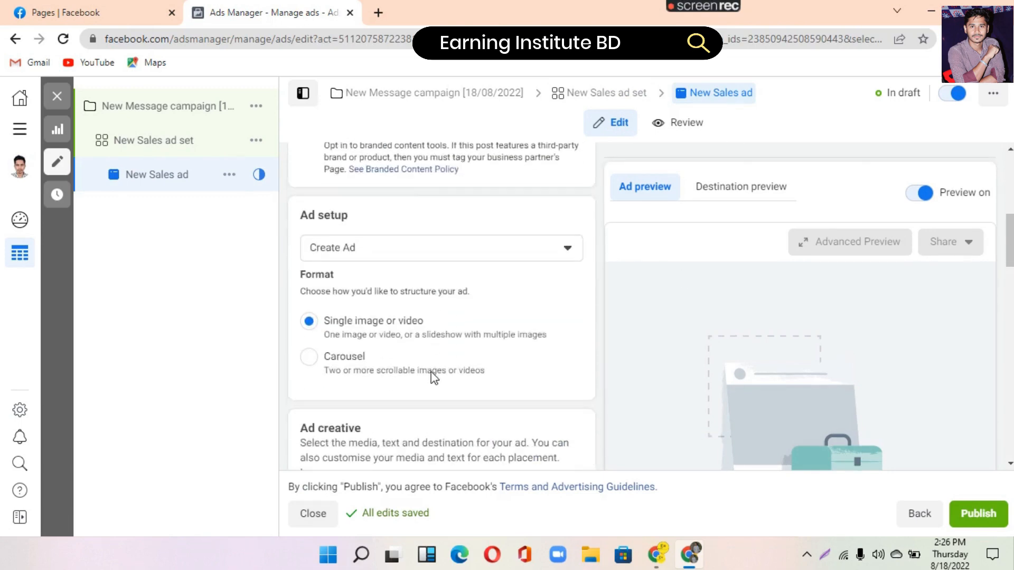
{"action": "left_click", "coordinate": [446, 246]}
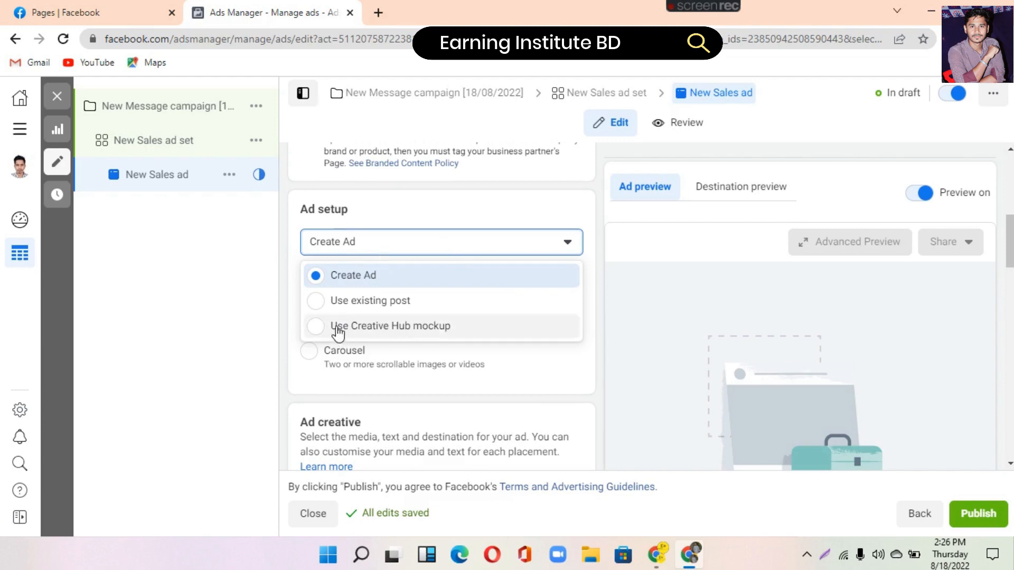
{"action": "left_click", "coordinate": [386, 310]}
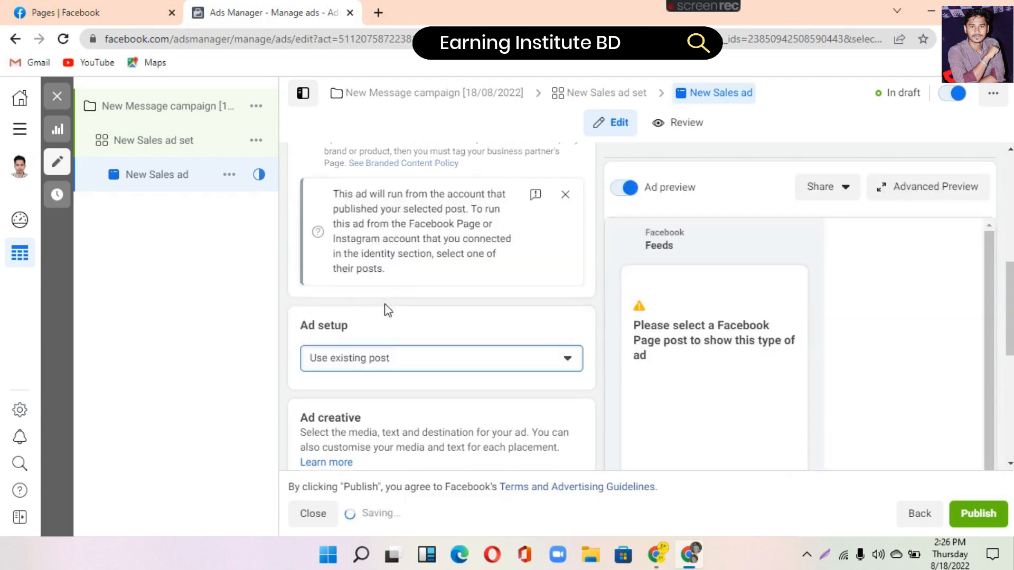
{"action": "left_click", "coordinate": [565, 194]}
{"action": "scroll", "coordinate": [505, 351], "scroll_direction": "down", "scroll_amount": 1}
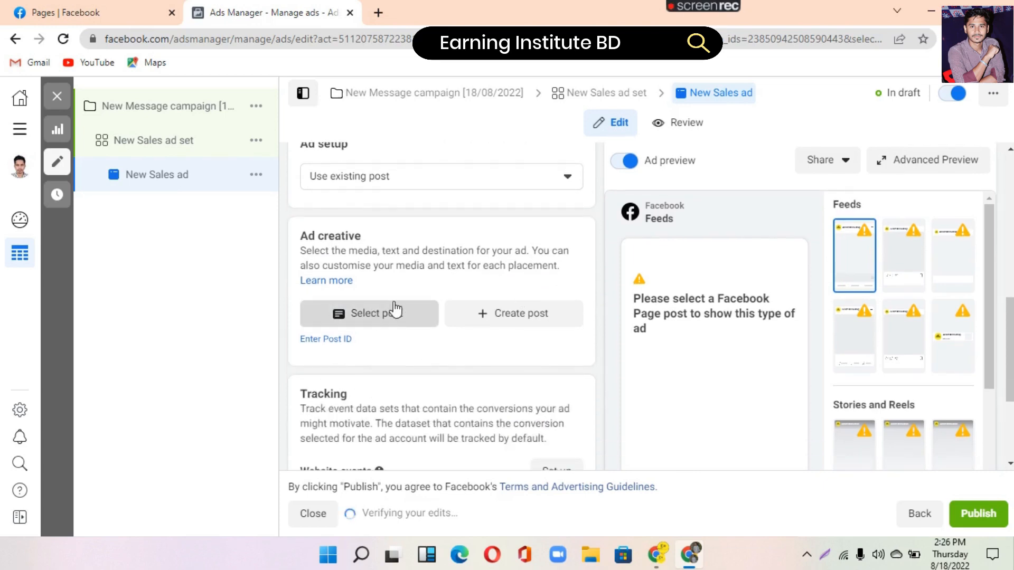
Select the topmost Facebook video post dated 18 Aug 2022 as the ad creative.
{"action": "left_click", "coordinate": [320, 309]}
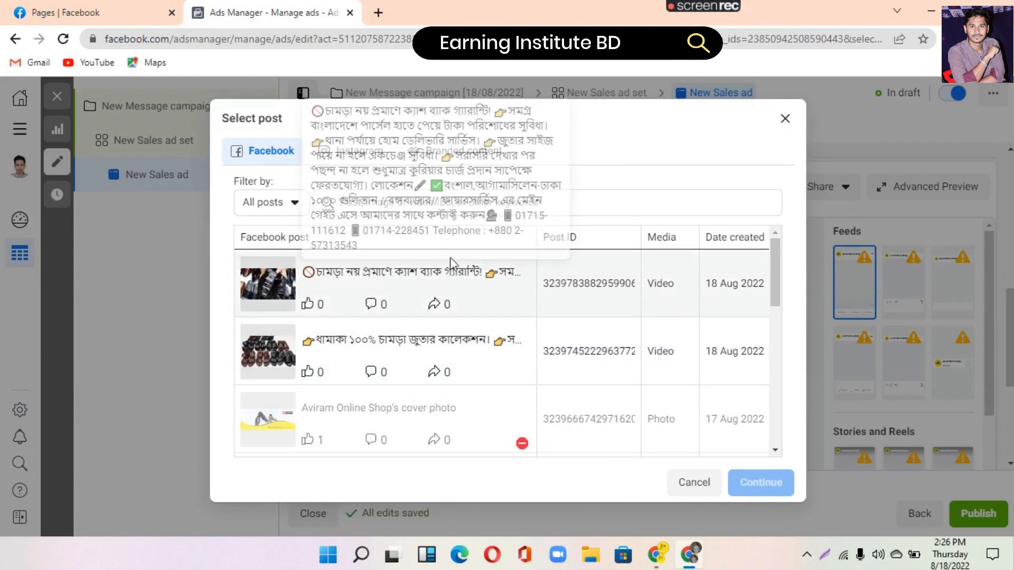
{"action": "left_click", "coordinate": [405, 282]}
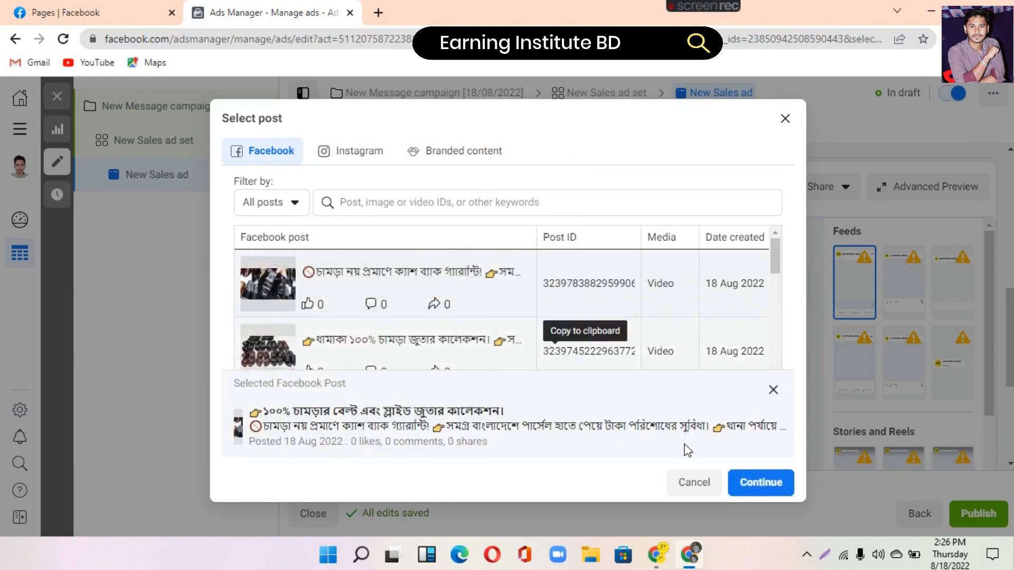
{"action": "left_click", "coordinate": [753, 482]}
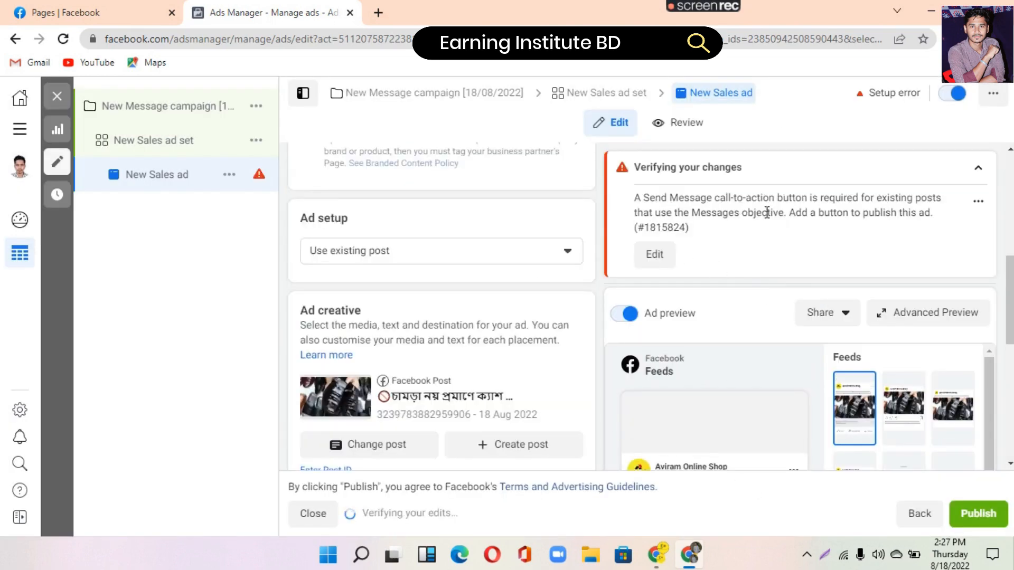
Set the ad's call to action to Send Message and confirm adding the button to the existing post.
{"action": "scroll", "coordinate": [582, 375], "scroll_direction": "down", "scroll_amount": 1}
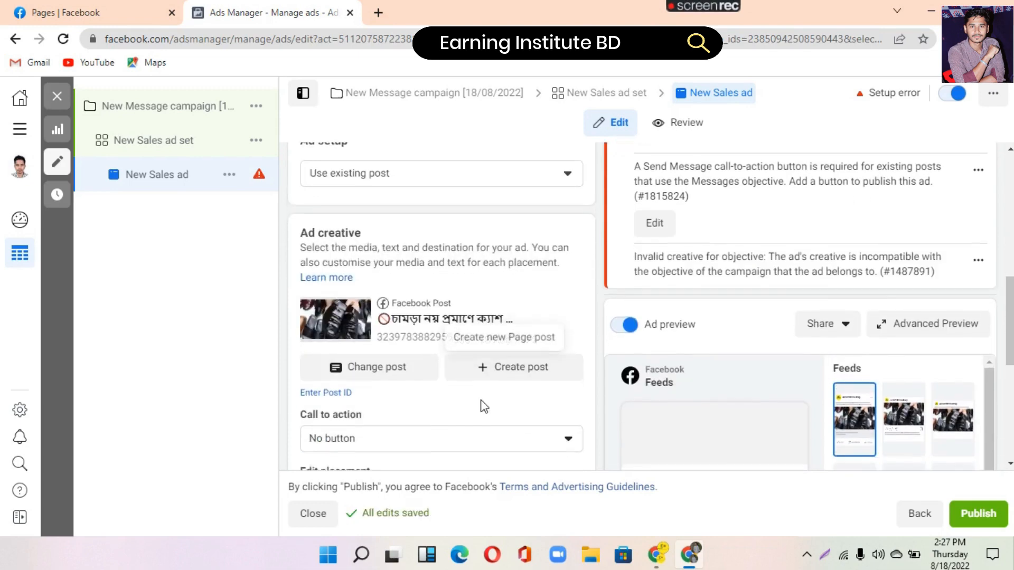
{"action": "scroll", "coordinate": [410, 370], "scroll_direction": "down", "scroll_amount": 2}
{"action": "left_click", "coordinate": [388, 379]}
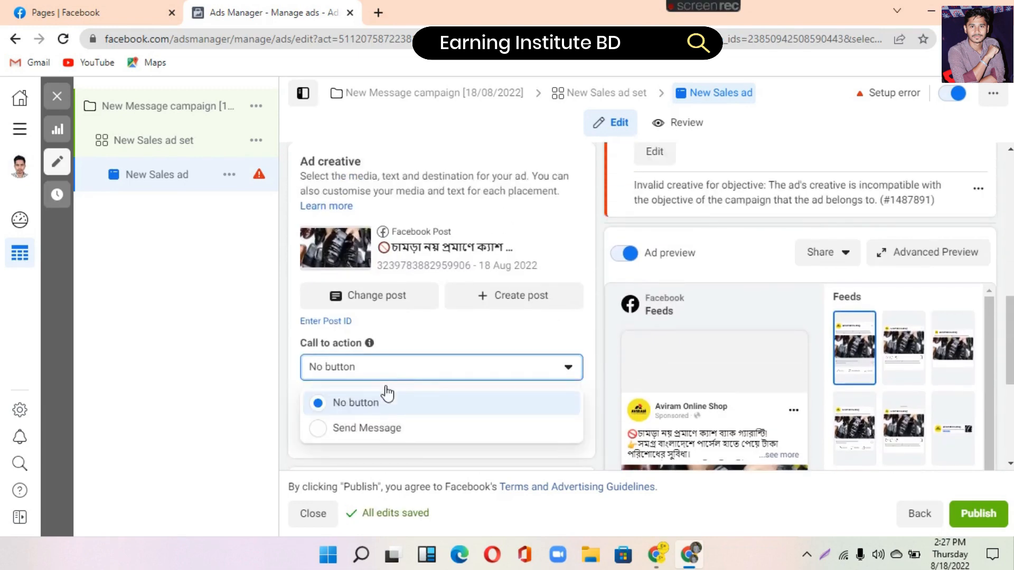
{"action": "left_click", "coordinate": [384, 428]}
{"action": "left_click", "coordinate": [701, 299]}
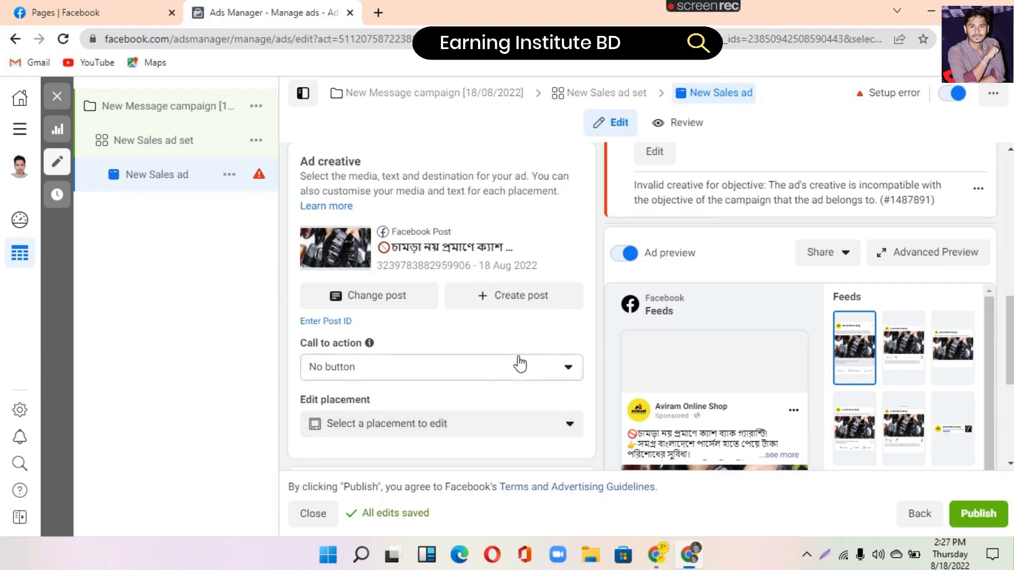
{"action": "left_click", "coordinate": [446, 368]}
{"action": "left_click", "coordinate": [408, 436]}
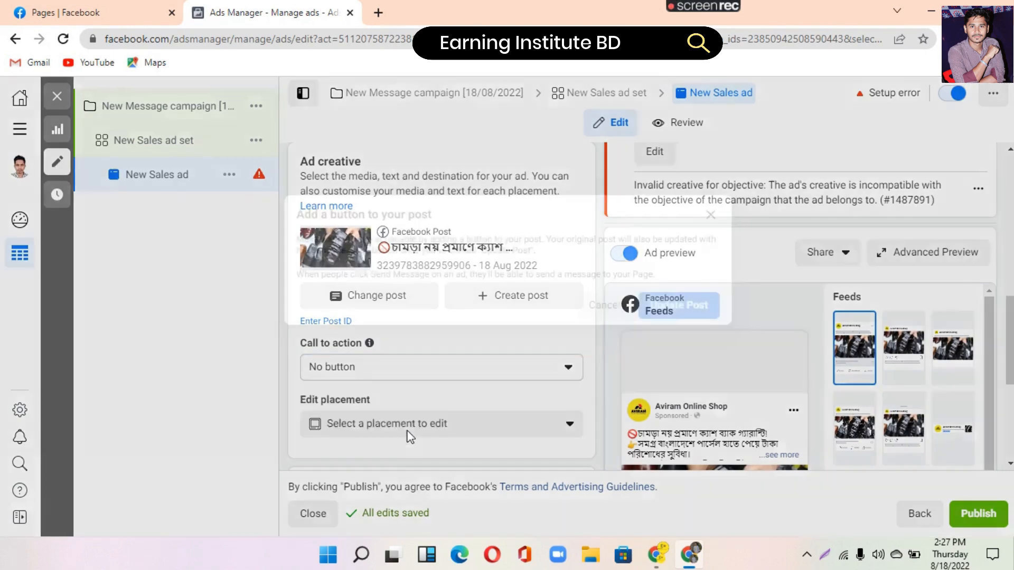
{"action": "left_click", "coordinate": [676, 304]}
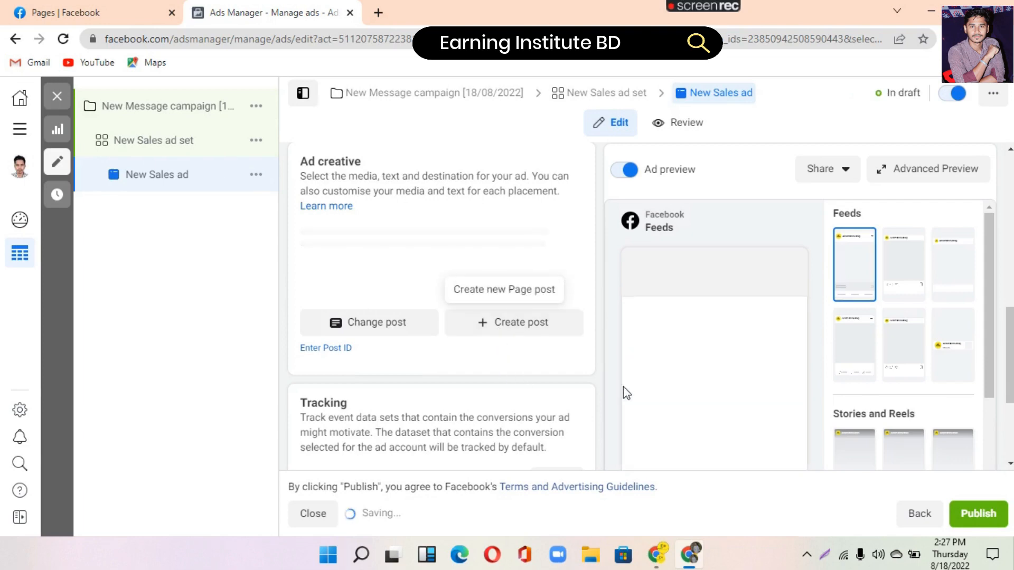
Examine the ad's message template choices, including Create new and Use existing, and its tracking settings.
{"action": "scroll", "coordinate": [568, 359], "scroll_direction": "down", "scroll_amount": 5}
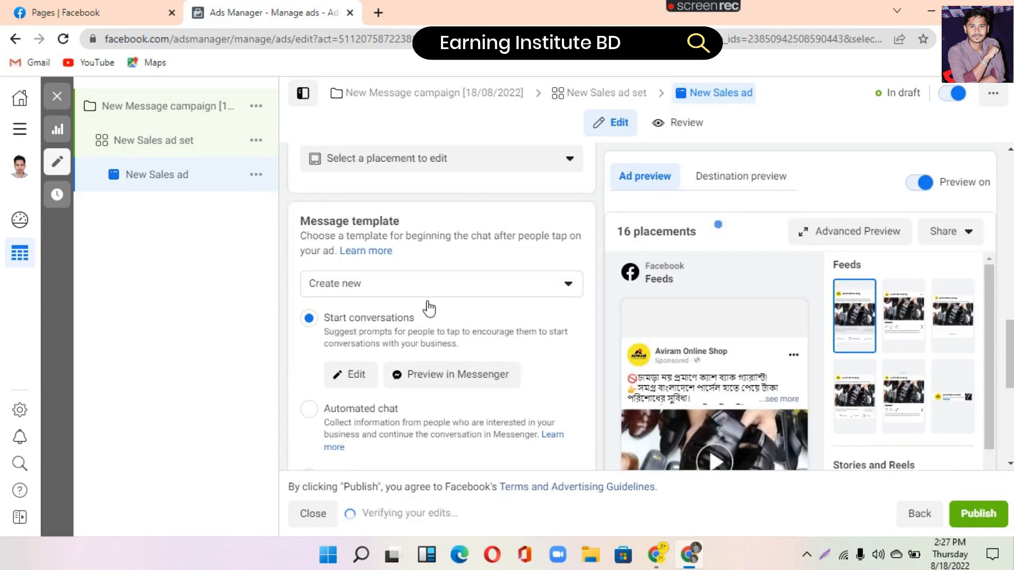
{"action": "left_click", "coordinate": [412, 263]}
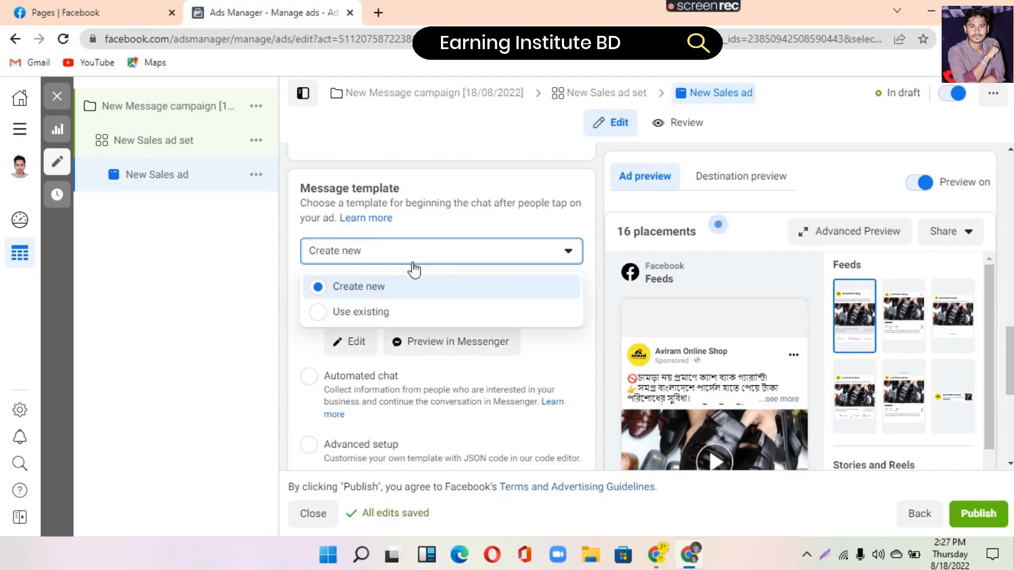
{"action": "left_click", "coordinate": [403, 307]}
{"action": "left_click", "coordinate": [444, 256]}
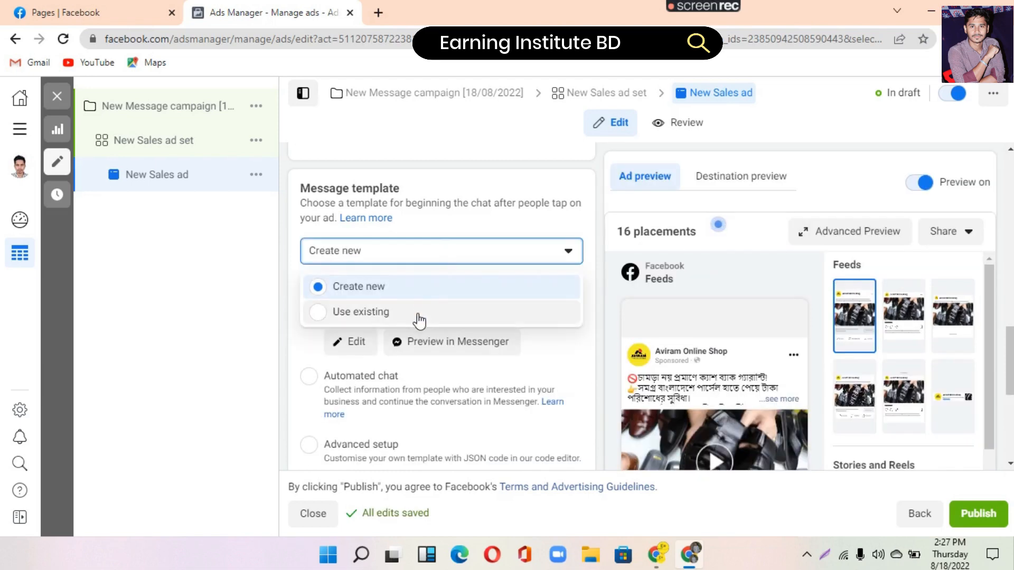
{"action": "left_click", "coordinate": [419, 316]}
{"action": "left_click", "coordinate": [427, 254]}
{"action": "left_click", "coordinate": [320, 318]}
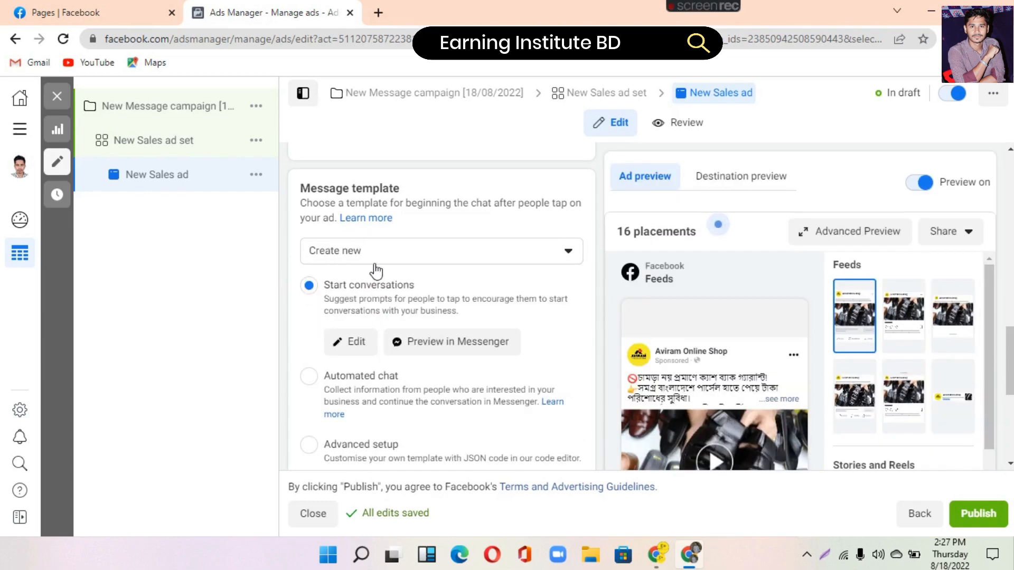
{"action": "scroll", "coordinate": [457, 392], "scroll_direction": "down", "scroll_amount": 5}
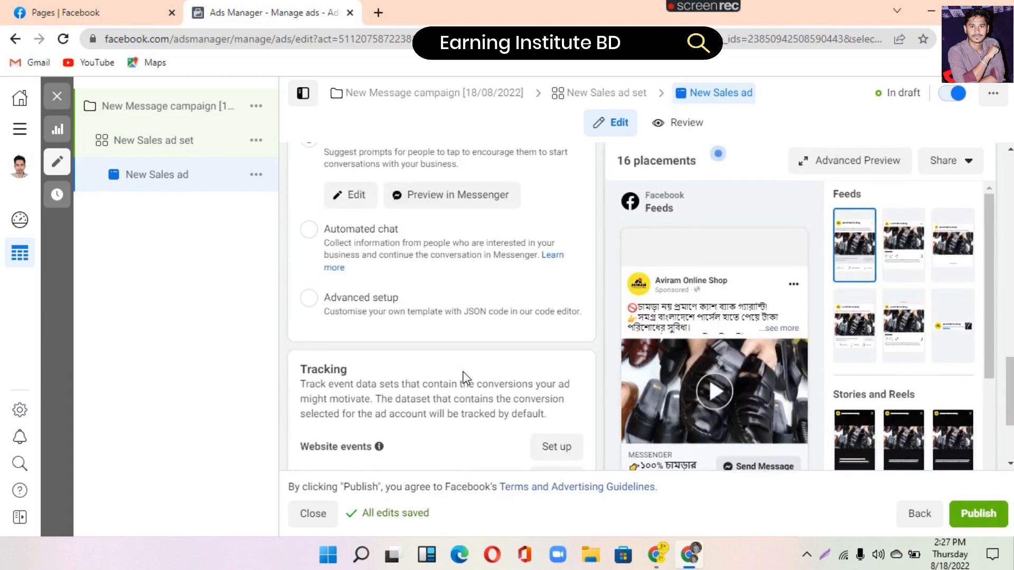
{"action": "scroll", "coordinate": [454, 379], "scroll_direction": "up", "scroll_amount": 5}
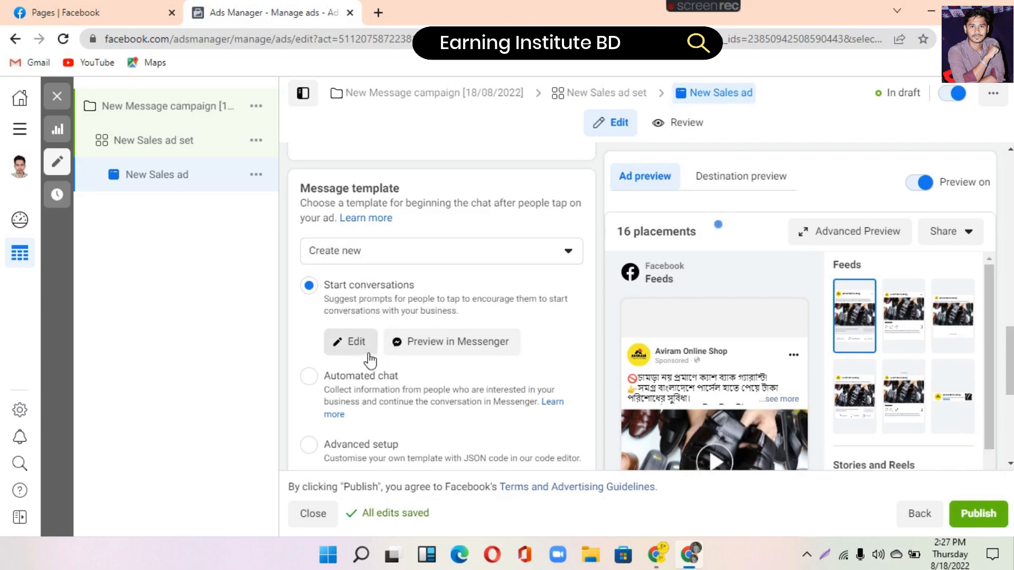
{"action": "scroll", "coordinate": [482, 373], "scroll_direction": "down", "scroll_amount": 2}
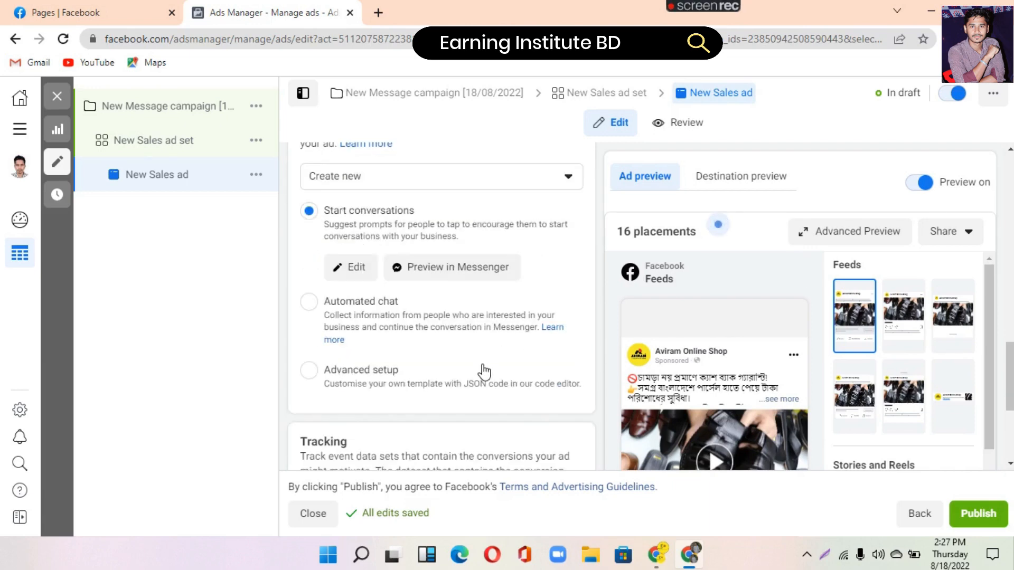
{"action": "scroll", "coordinate": [417, 362], "scroll_direction": "down", "scroll_amount": 5}
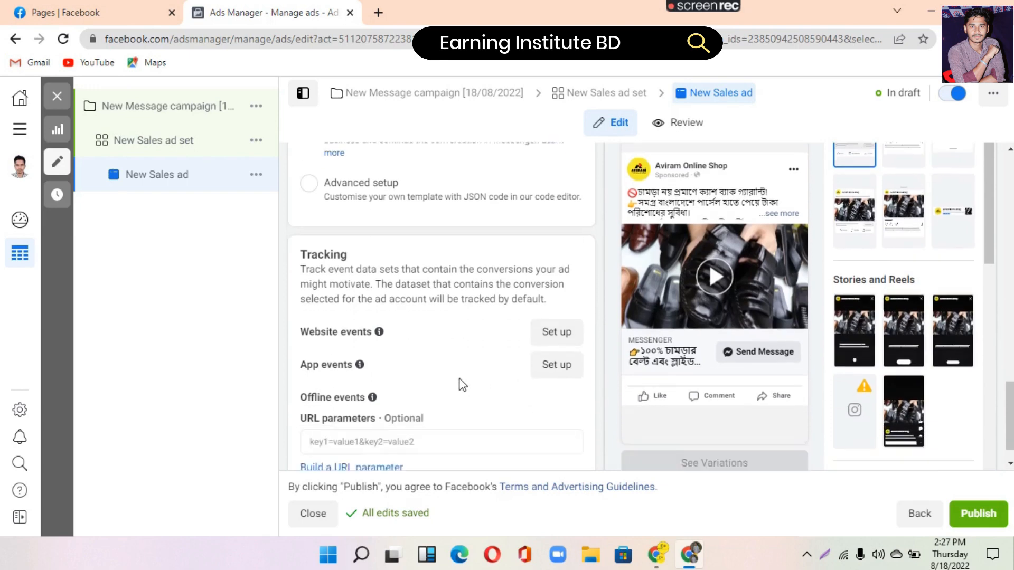
{"action": "scroll", "coordinate": [487, 385], "scroll_direction": "up", "scroll_amount": 3}
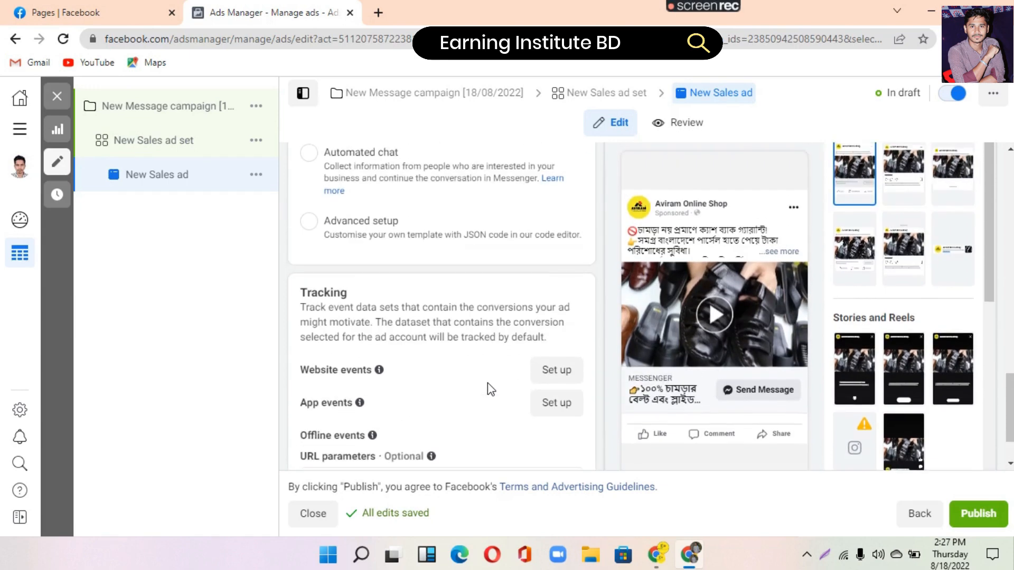
{"action": "scroll", "coordinate": [493, 392], "scroll_direction": "up", "scroll_amount": 1}
Switch to the ad set and back to the ad, and review the ad's identity, setup and creative sections.
{"action": "left_click", "coordinate": [566, 99]}
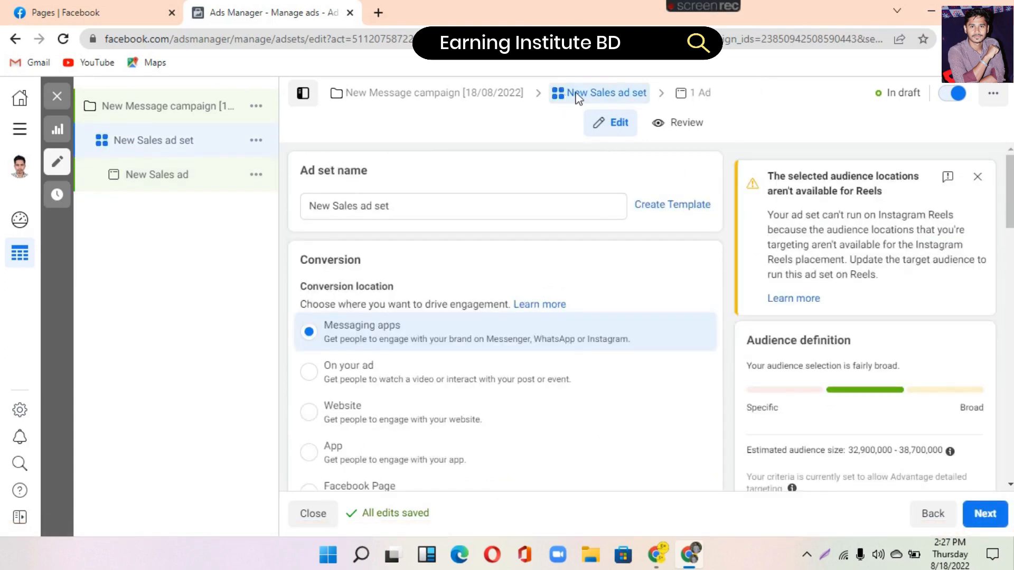
{"action": "left_click", "coordinate": [682, 101]}
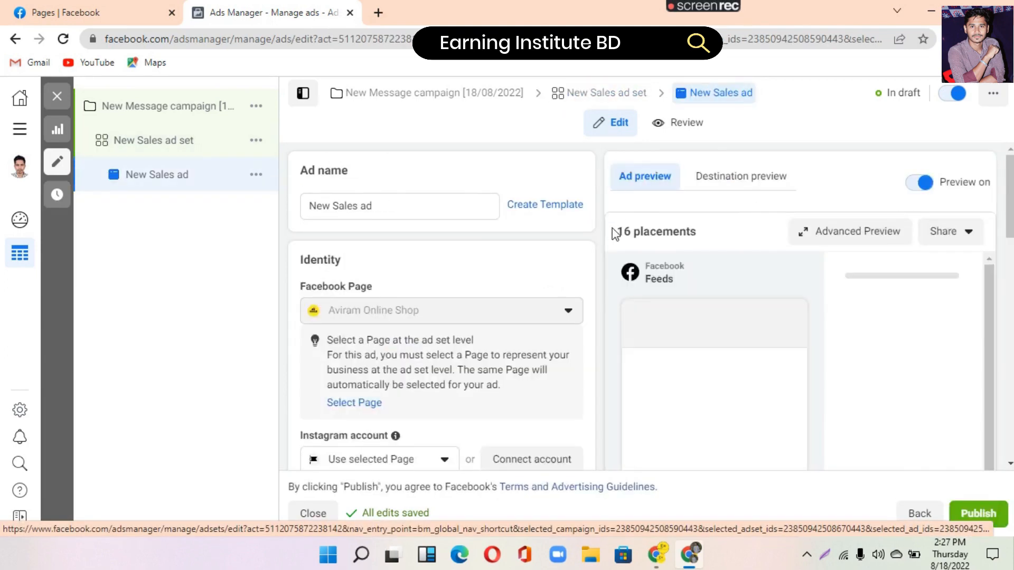
{"action": "scroll", "coordinate": [478, 349], "scroll_direction": "down", "scroll_amount": 3}
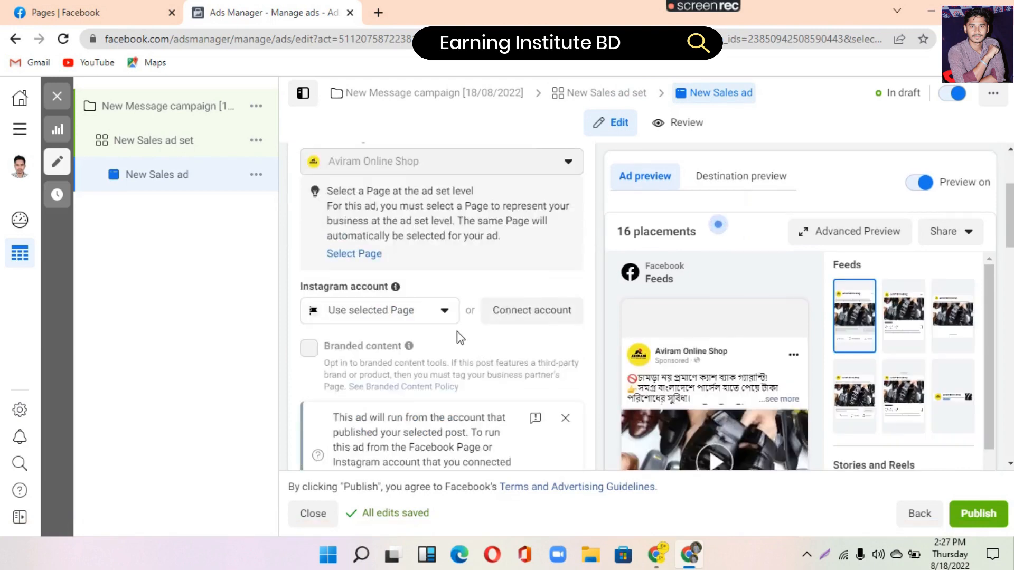
{"action": "left_click", "coordinate": [565, 419]}
{"action": "scroll", "coordinate": [660, 401], "scroll_direction": "down", "scroll_amount": 3}
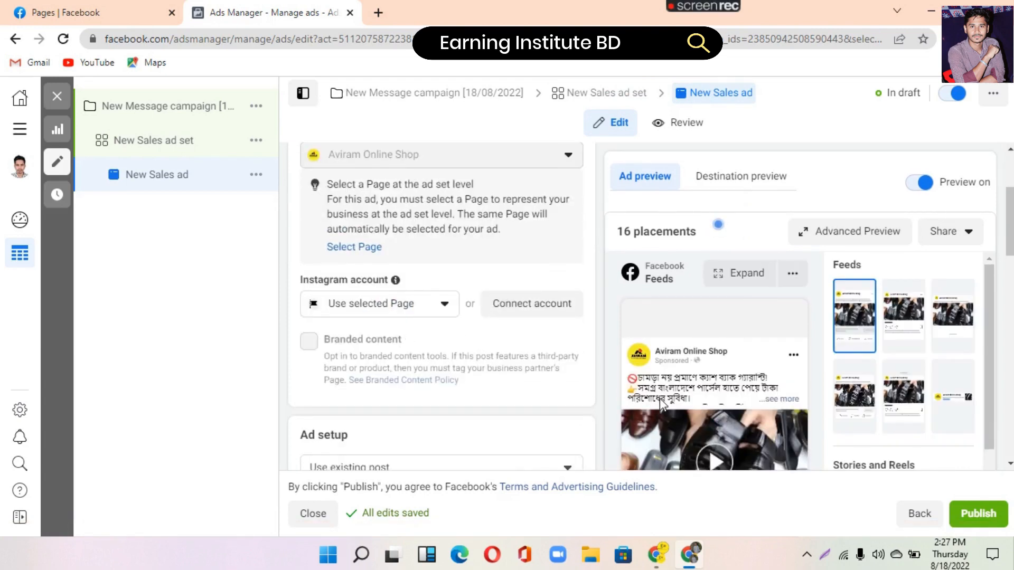
{"action": "scroll", "coordinate": [575, 420], "scroll_direction": "down", "scroll_amount": 2}
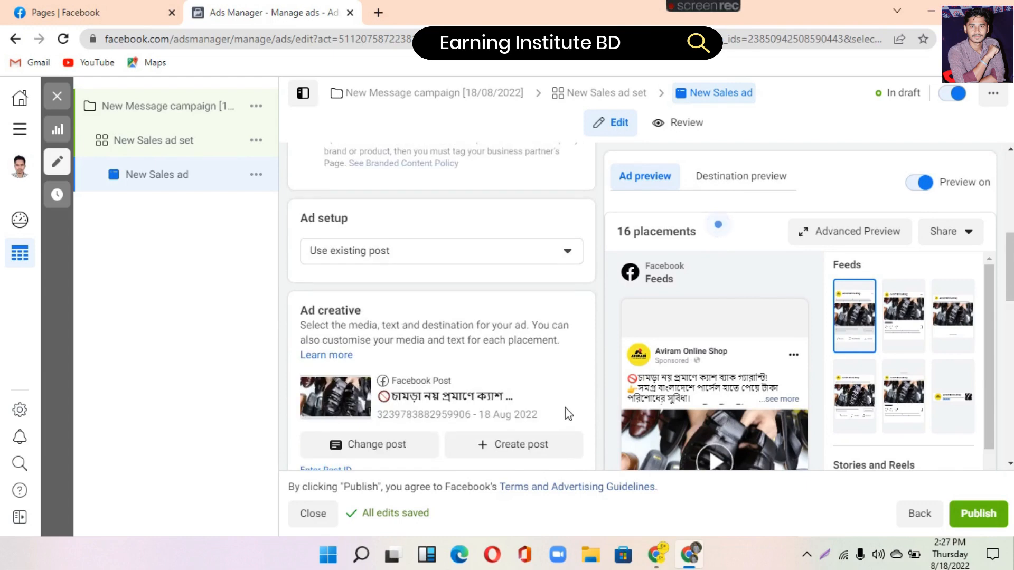
Return to the New Sales ad set and turn off Advantage detailed targeting for its audience.
{"action": "left_click", "coordinate": [555, 94]}
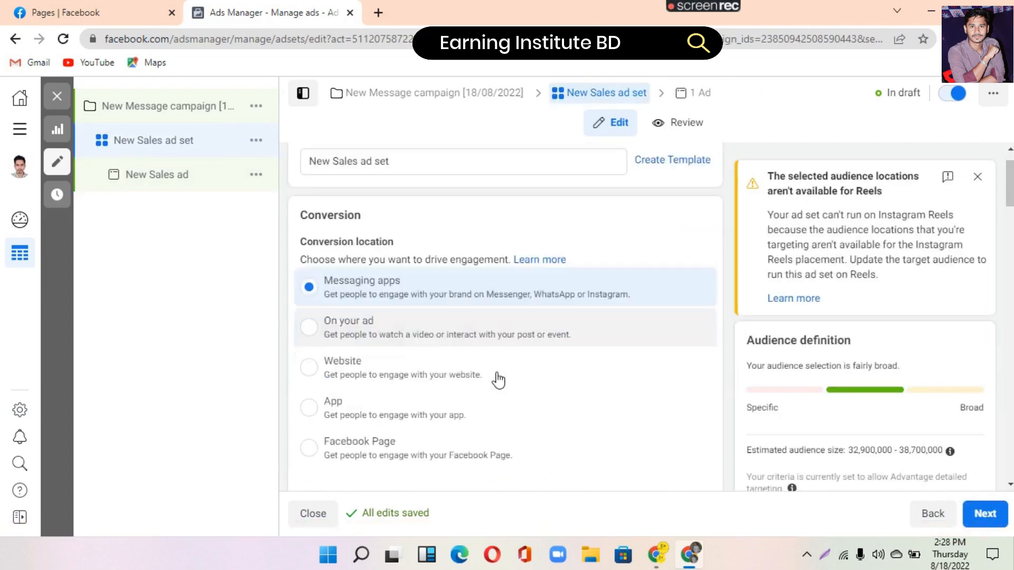
{"action": "scroll", "coordinate": [498, 379], "scroll_direction": "down", "scroll_amount": 15}
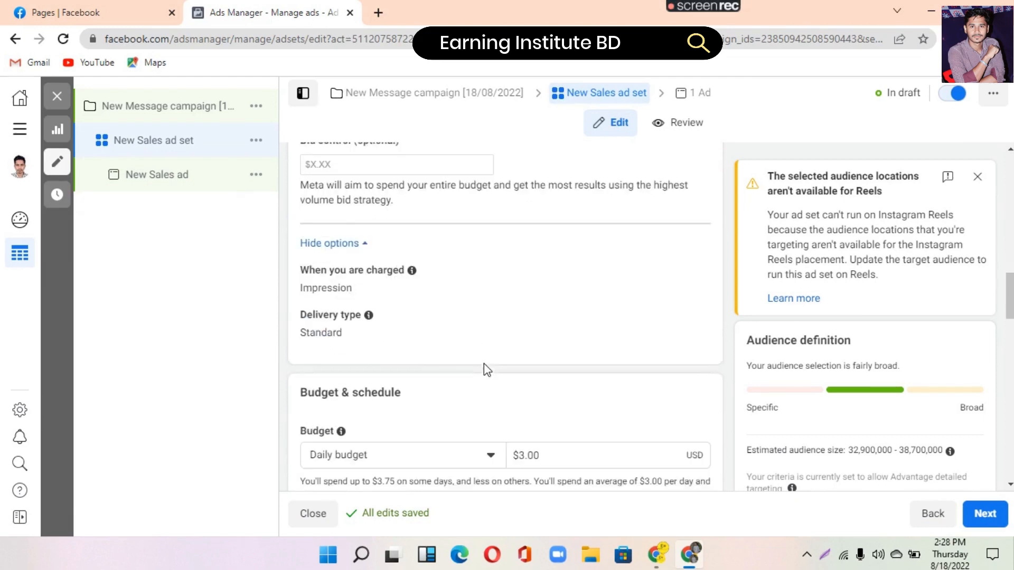
{"action": "scroll", "coordinate": [484, 363], "scroll_direction": "down", "scroll_amount": 10}
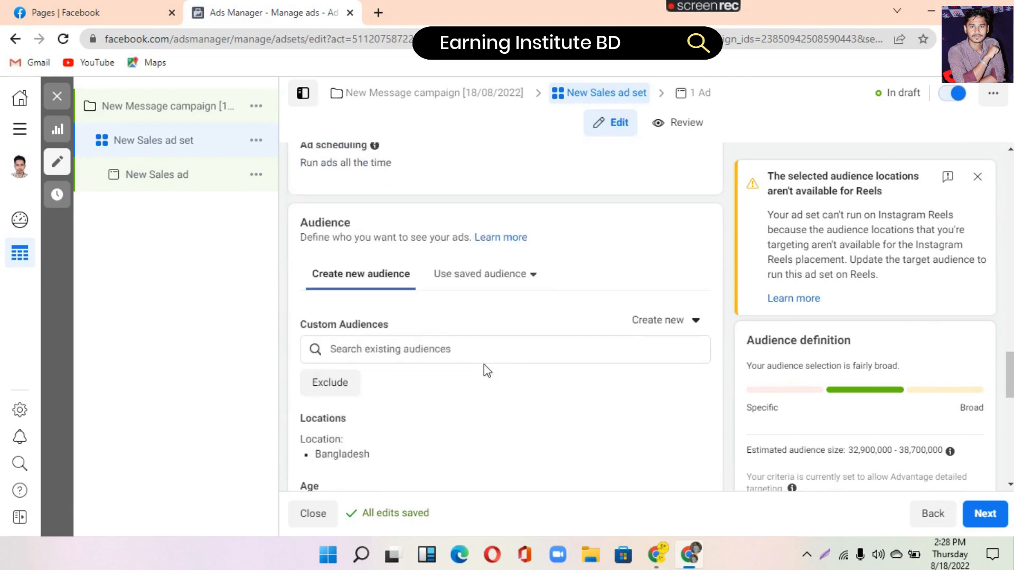
{"action": "scroll", "coordinate": [483, 370], "scroll_direction": "down", "scroll_amount": 4}
{"action": "scroll", "coordinate": [473, 370], "scroll_direction": "up", "scroll_amount": 3}
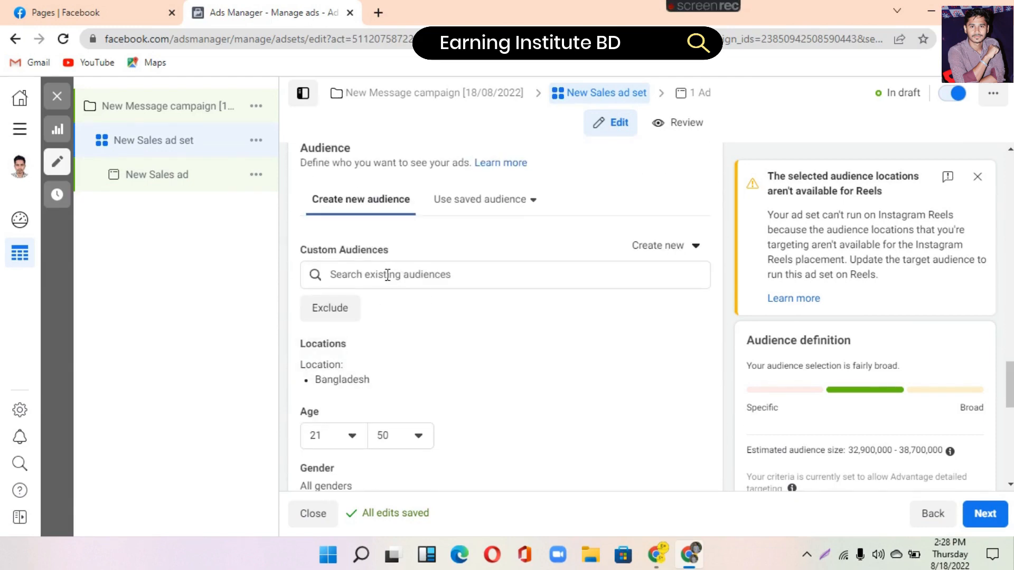
{"action": "scroll", "coordinate": [419, 329], "scroll_direction": "down", "scroll_amount": 5}
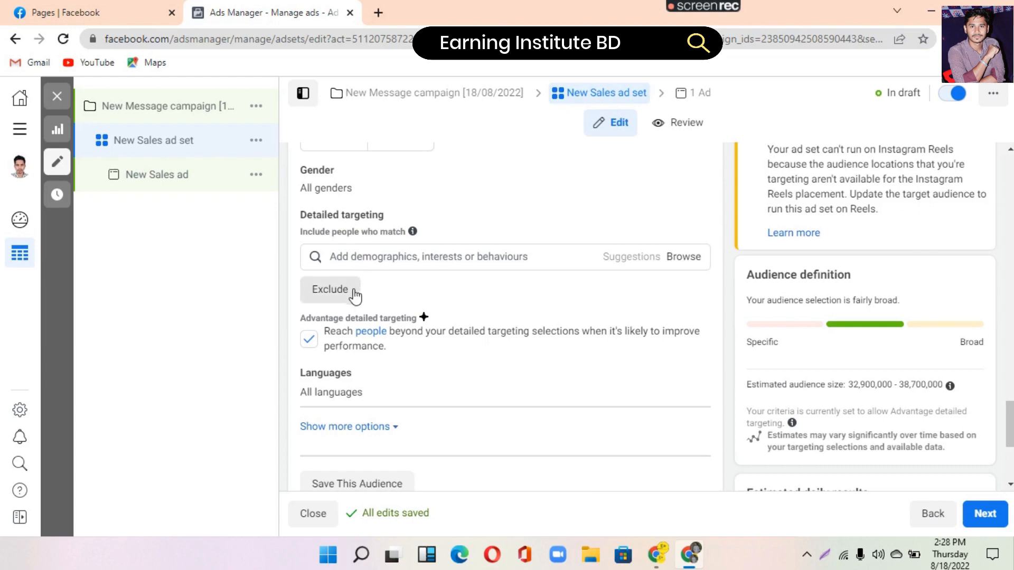
{"action": "left_click", "coordinate": [310, 339]}
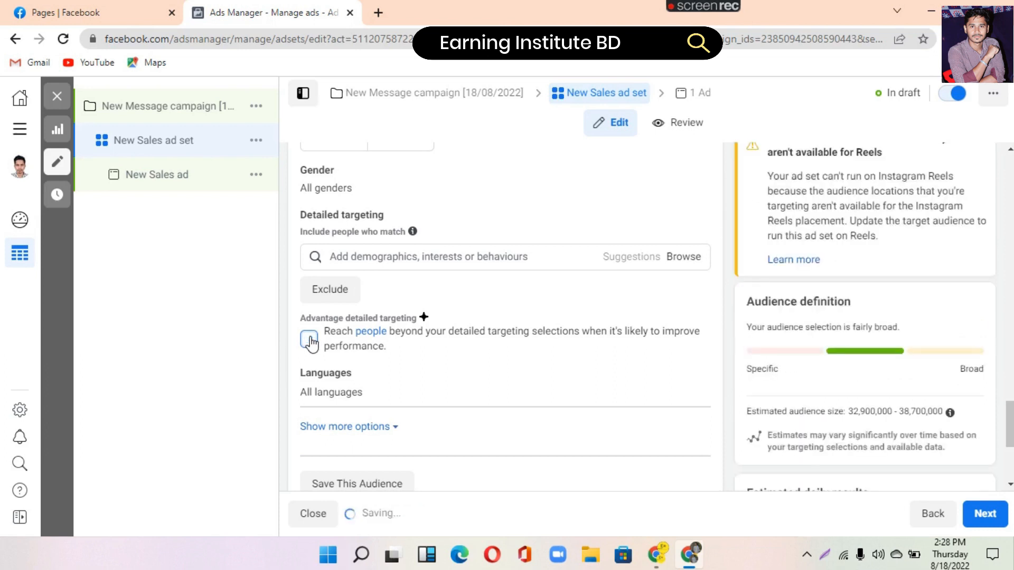
{"action": "left_click", "coordinate": [310, 339]}
Search the detailed targeting for "Shoes" and add the Shoes interest from the Clothing category.
{"action": "left_click", "coordinate": [368, 255]}
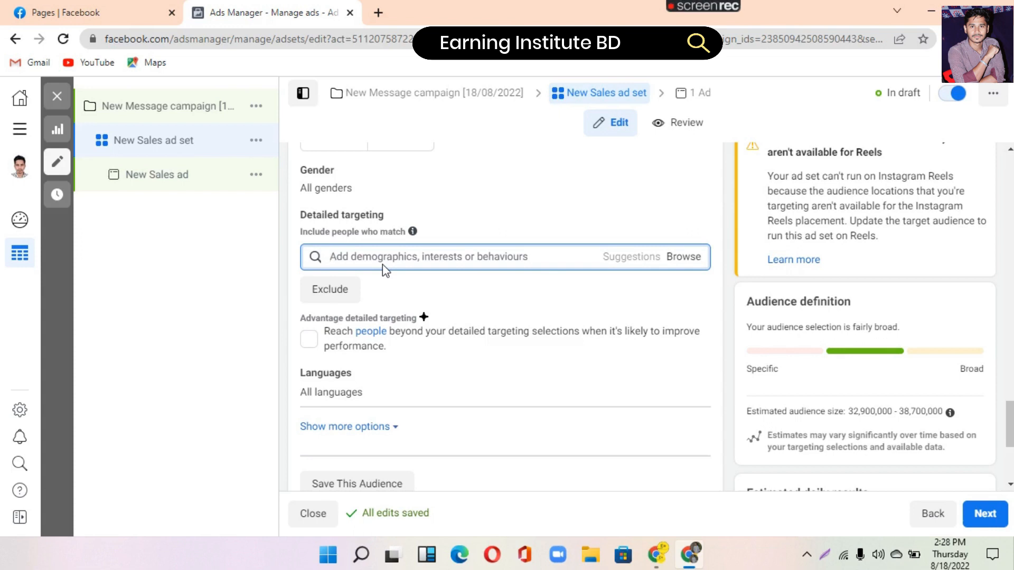
{"action": "type", "text": "Shoes"}
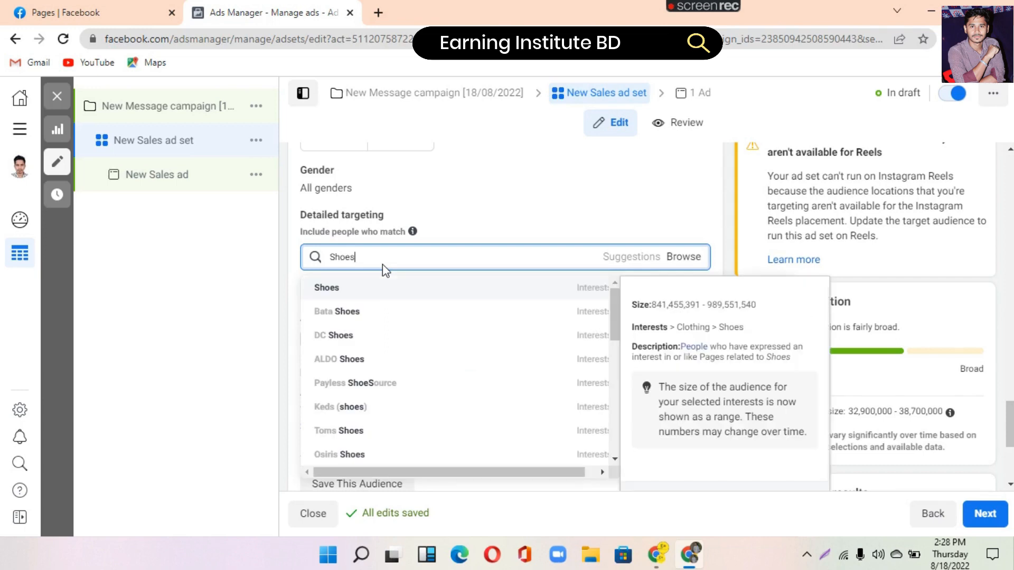
{"action": "left_click", "coordinate": [377, 292]}
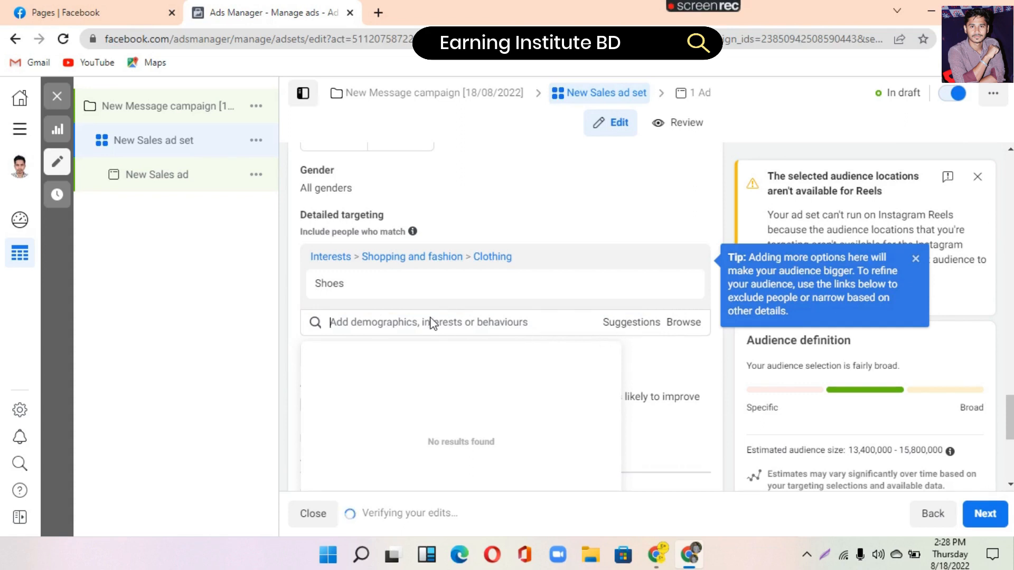
Search the detailed targeting for "Leather" and add that interest, plus the Slip-on shoe interest from the suggestions.
{"action": "type", "text": "4"}
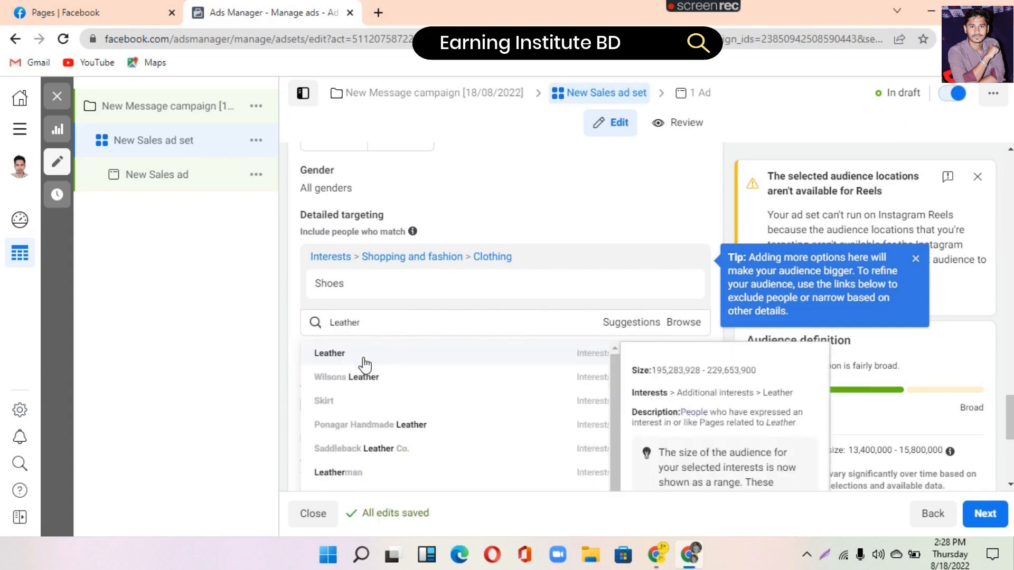
{"action": "left_click", "coordinate": [330, 353]}
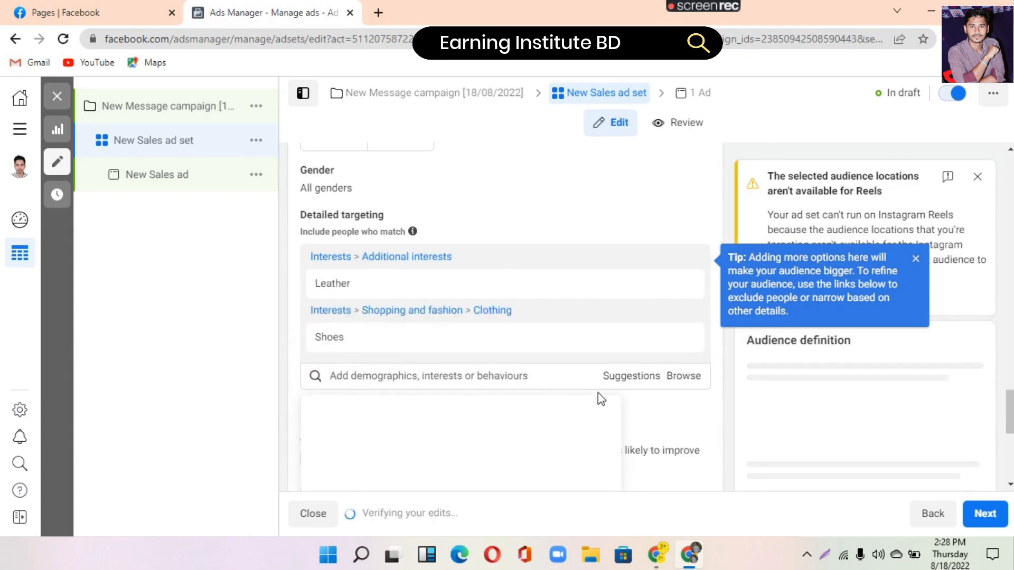
{"action": "left_click", "coordinate": [622, 380]}
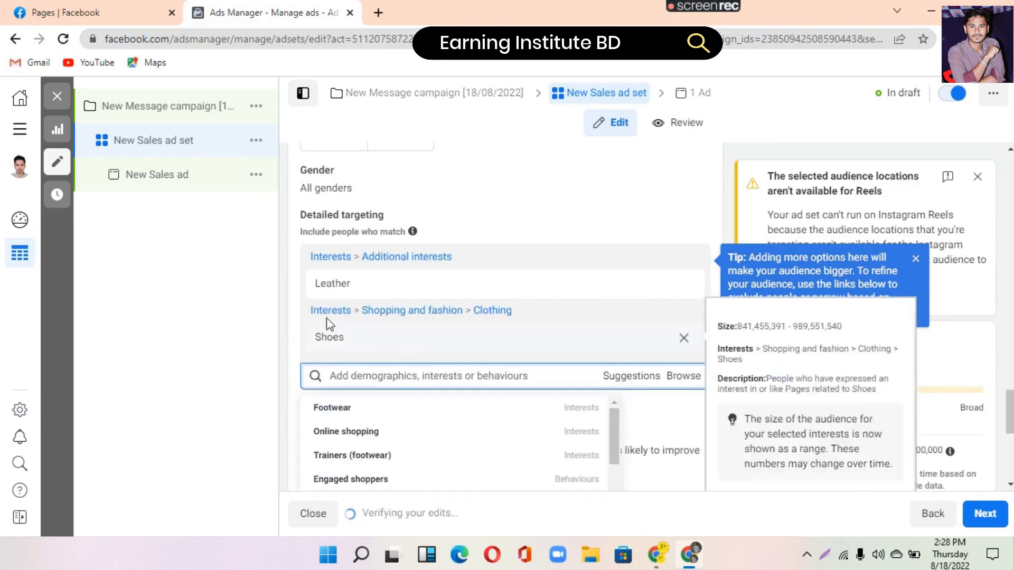
{"action": "scroll", "coordinate": [316, 322], "scroll_direction": "down", "scroll_amount": 3}
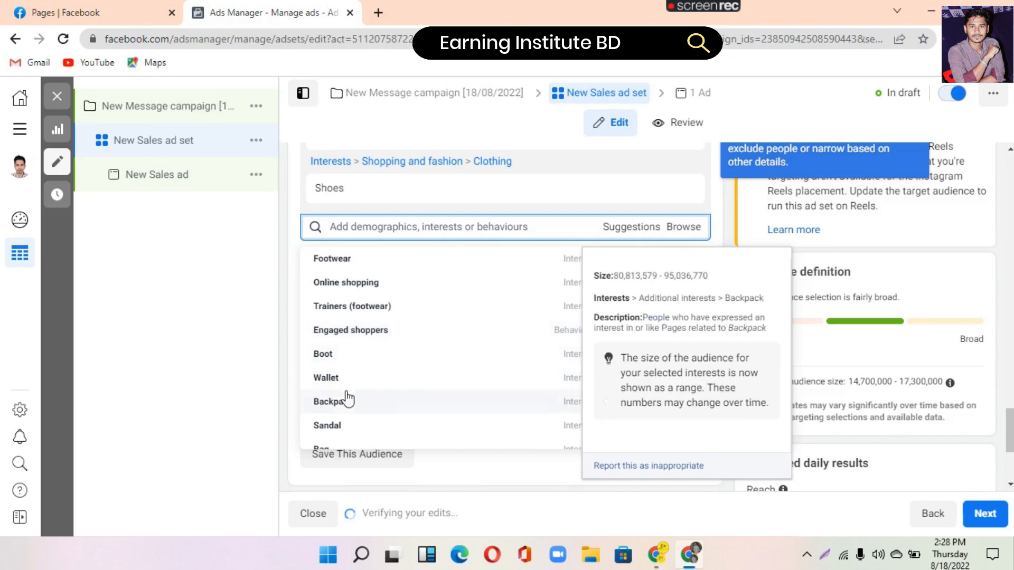
{"action": "scroll", "coordinate": [346, 369], "scroll_direction": "down", "scroll_amount": 2}
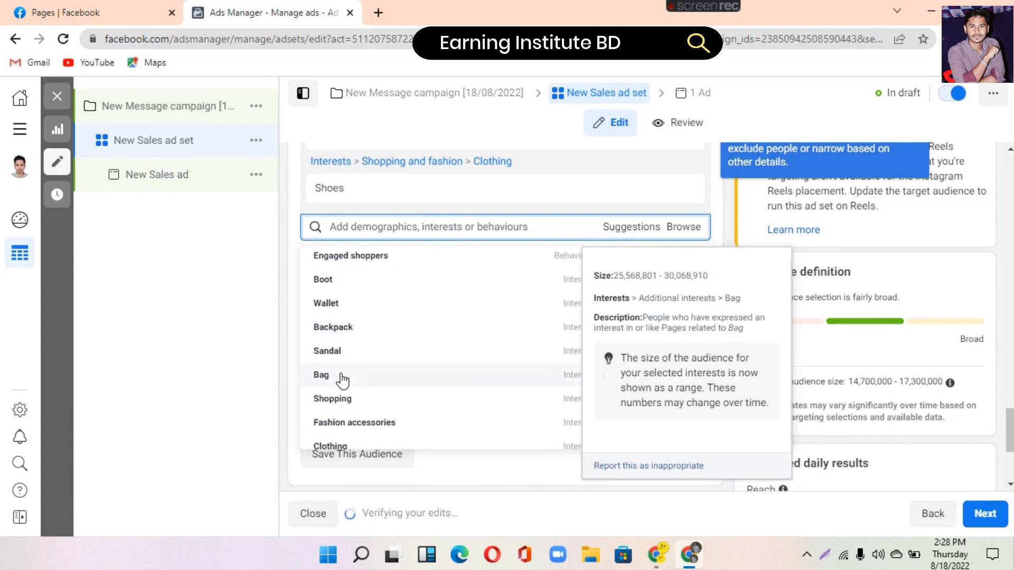
{"action": "scroll", "coordinate": [370, 391], "scroll_direction": "down", "scroll_amount": 2}
{"action": "scroll", "coordinate": [393, 388], "scroll_direction": "down", "scroll_amount": 4}
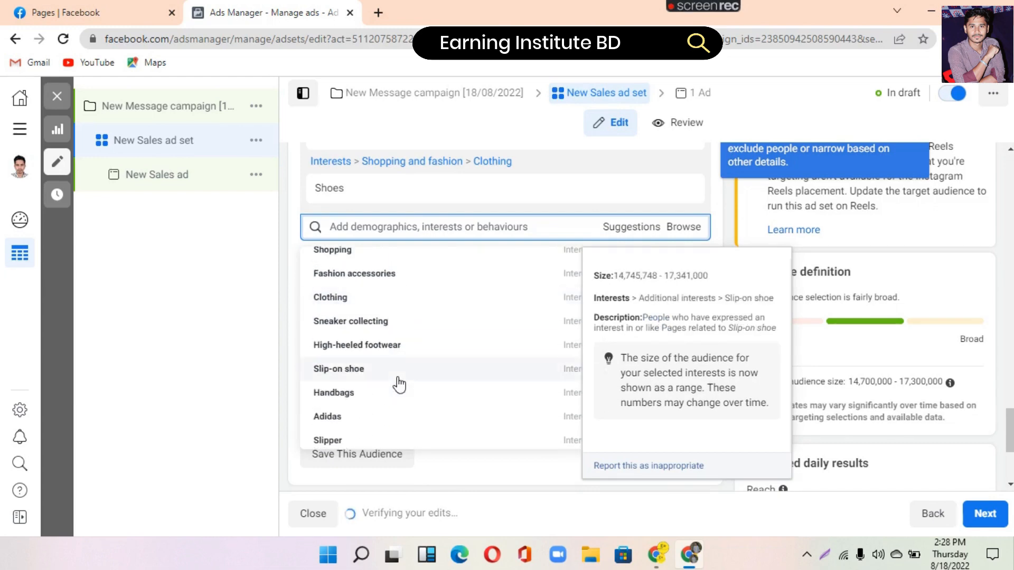
{"action": "scroll", "coordinate": [380, 404], "scroll_direction": "down", "scroll_amount": 2}
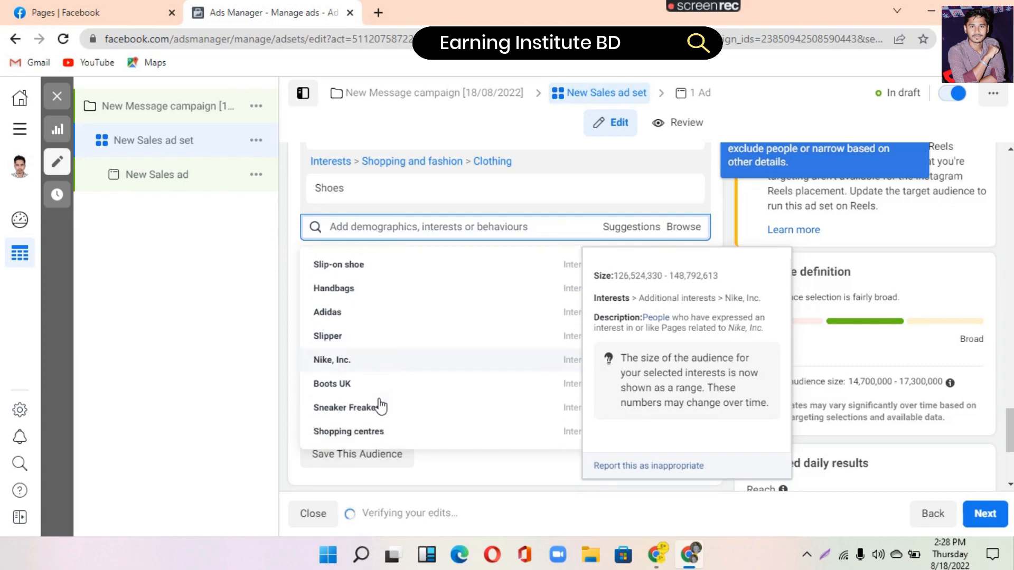
{"action": "scroll", "coordinate": [378, 401], "scroll_direction": "up", "scroll_amount": 6}
{"action": "scroll", "coordinate": [378, 406], "scroll_direction": "down", "scroll_amount": 2}
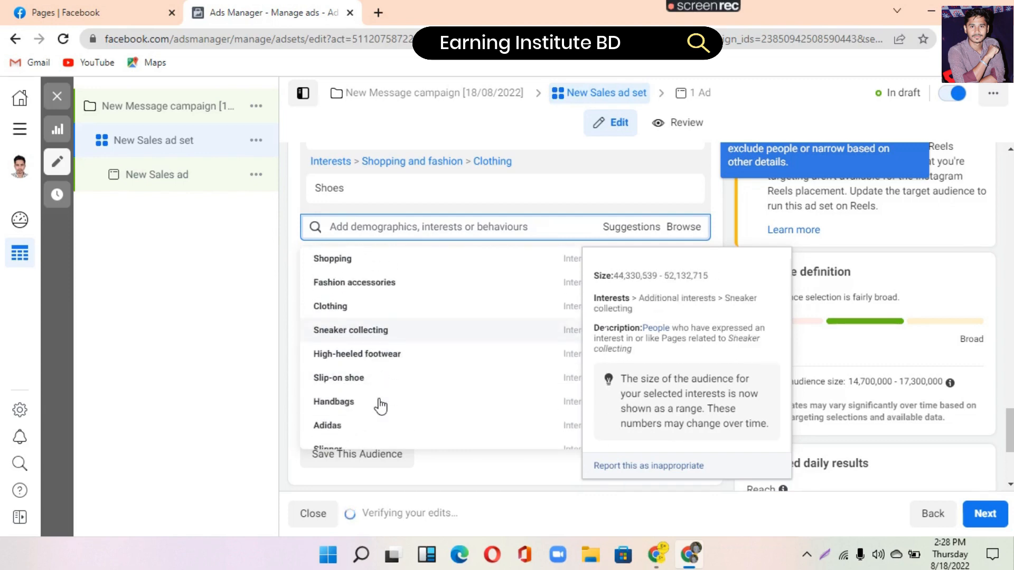
{"action": "left_click", "coordinate": [362, 372]}
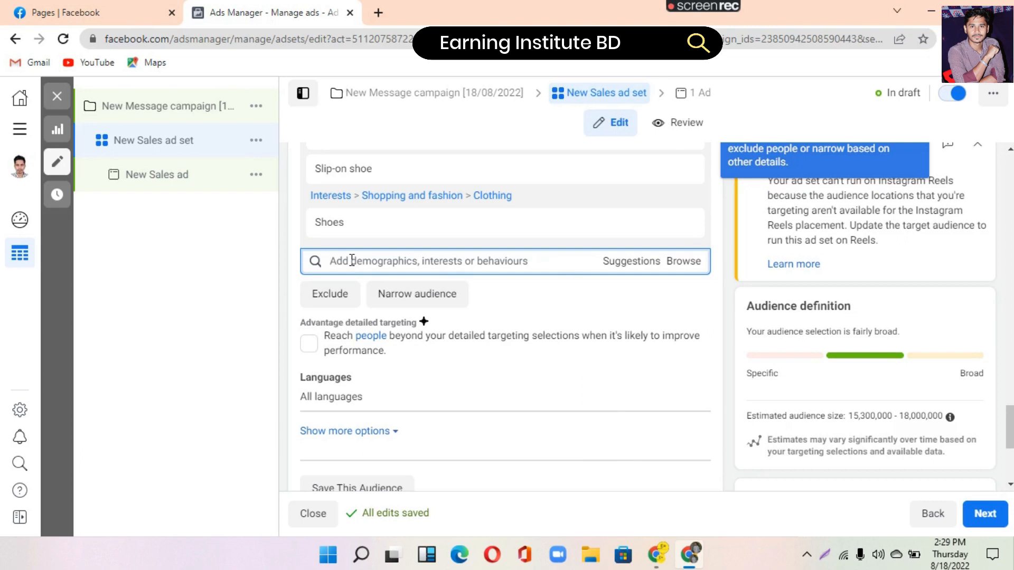
Search the detailed targeting for "Shoes" and add the Bags & Shoes interest.
{"action": "type", "text": "s"}
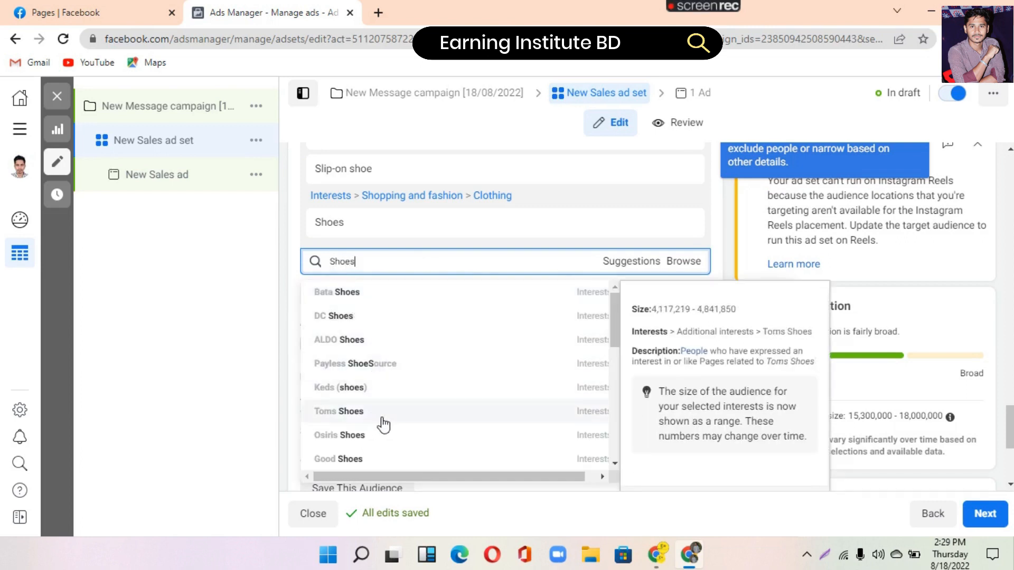
{"action": "scroll", "coordinate": [382, 423], "scroll_direction": "down", "scroll_amount": 3}
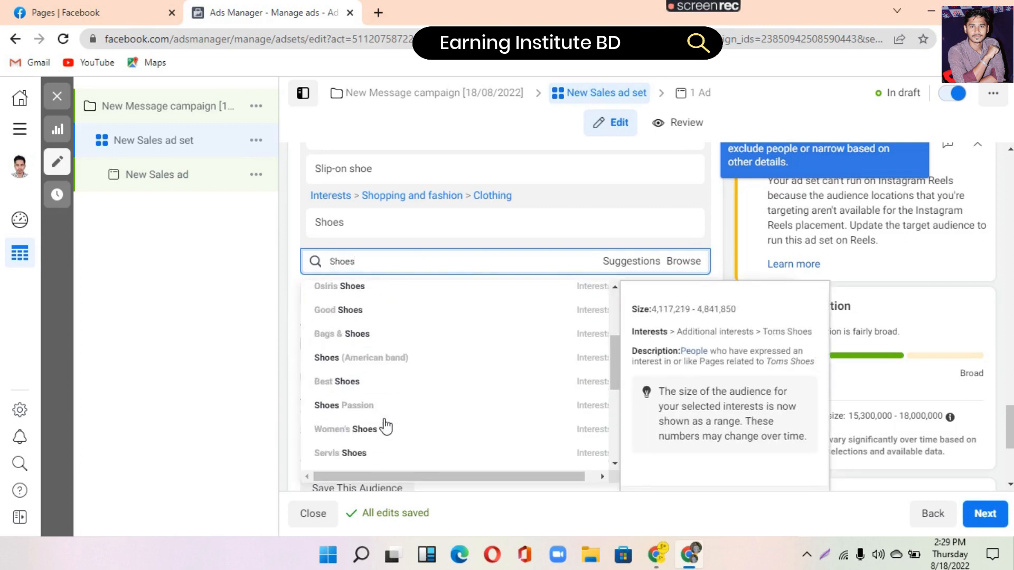
{"action": "left_click", "coordinate": [379, 341]}
{"action": "scroll", "coordinate": [299, 366], "scroll_direction": "down", "scroll_amount": 2}
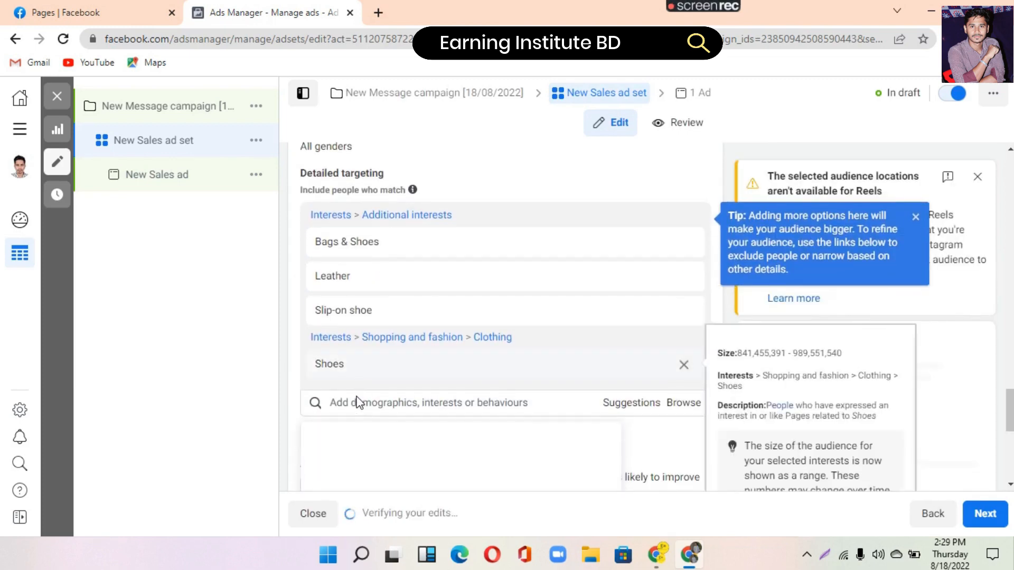
Search the detailed targeting for "shoe store", add the Shoe store interest and close the list of suggestions.
{"action": "left_click", "coordinate": [357, 400]}
{"action": "type", "text": "A"}
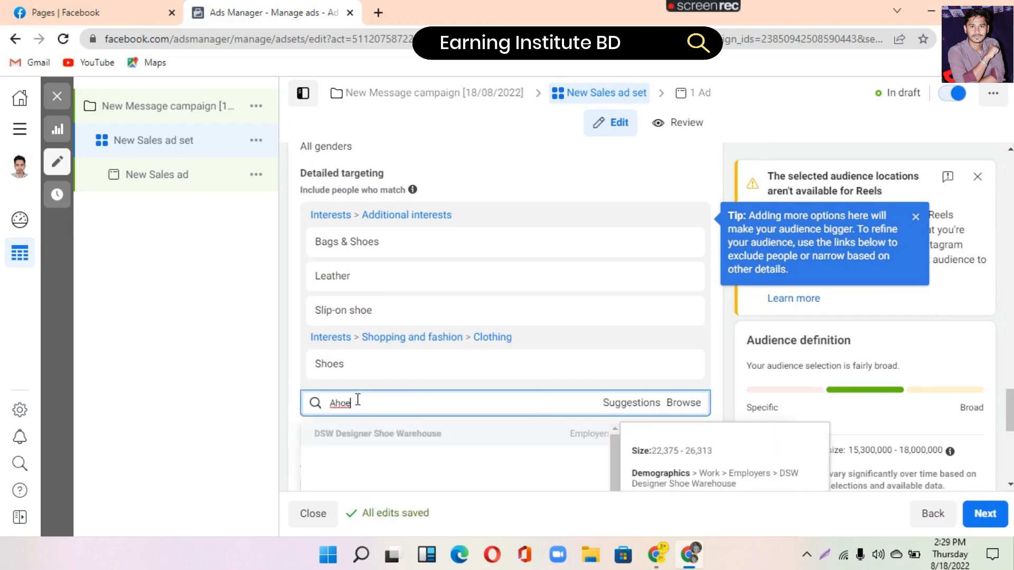
{"action": "key", "text": "BackSpace"}
{"action": "type", "text": "s"}
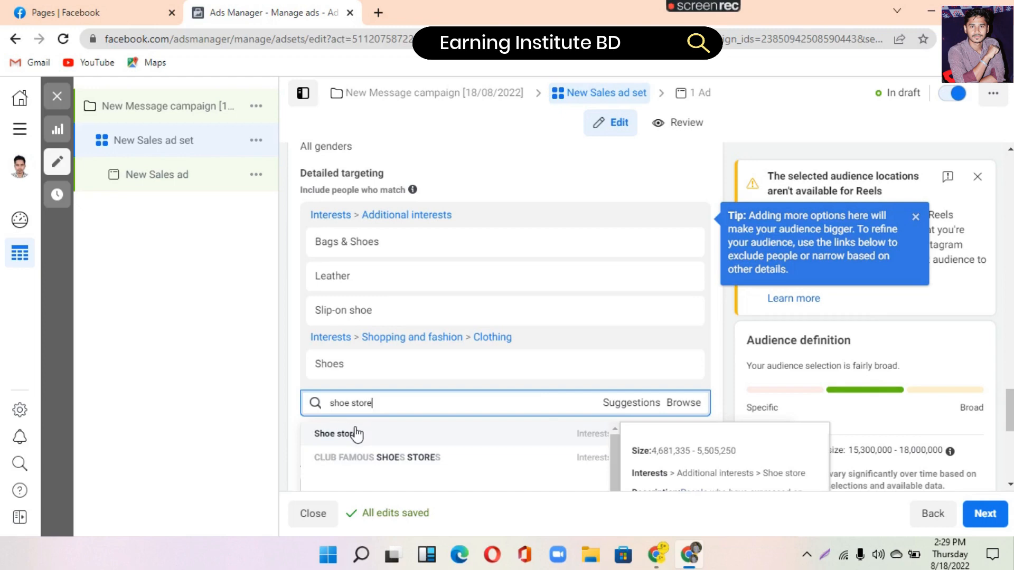
{"action": "left_click", "coordinate": [356, 432]}
{"action": "scroll", "coordinate": [301, 362], "scroll_direction": "down", "scroll_amount": 2}
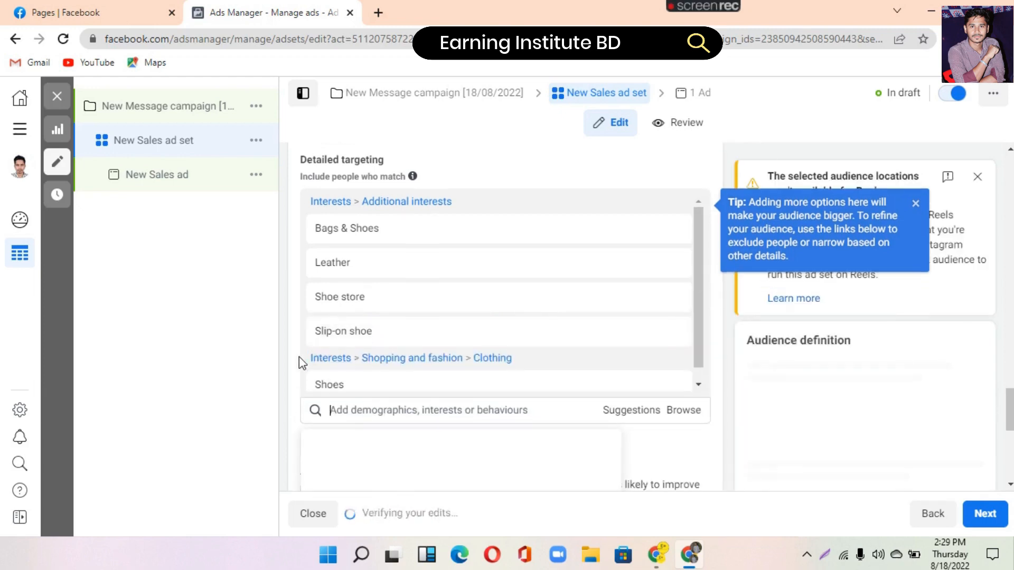
{"action": "scroll", "coordinate": [294, 364], "scroll_direction": "down", "scroll_amount": 2}
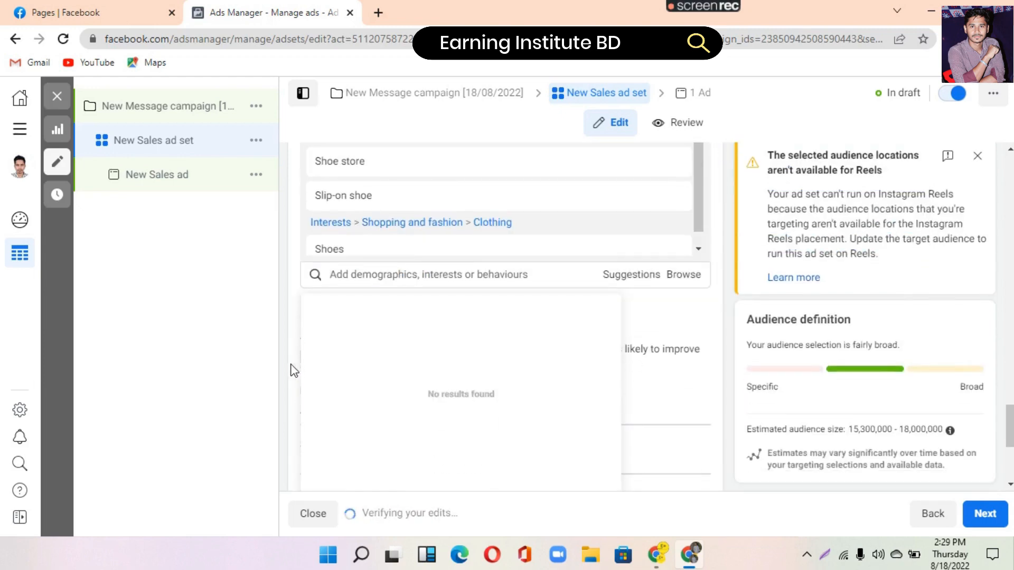
{"action": "left_click", "coordinate": [297, 264]}
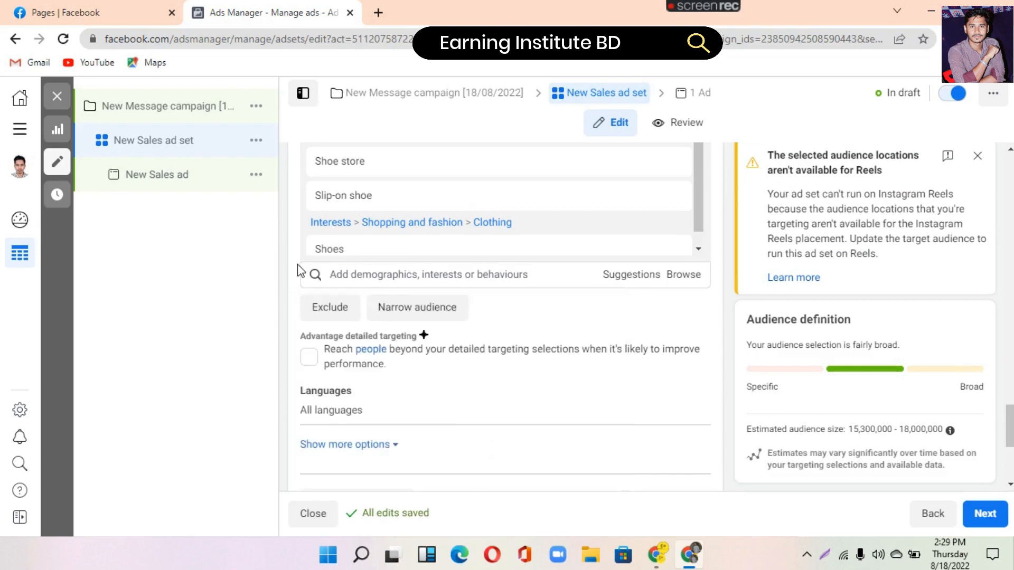
{"action": "left_click", "coordinate": [408, 275]}
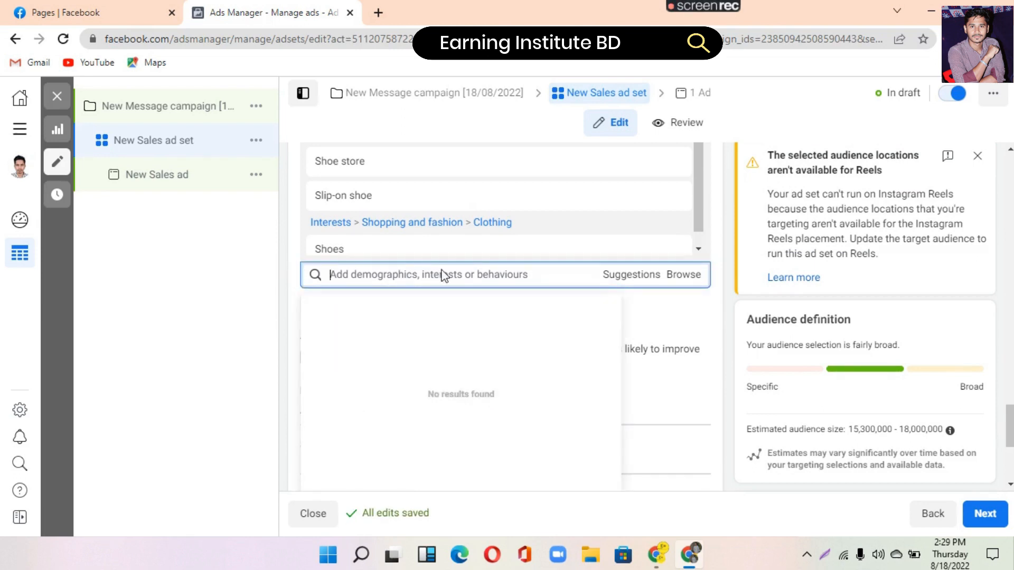
{"action": "left_click", "coordinate": [295, 262]}
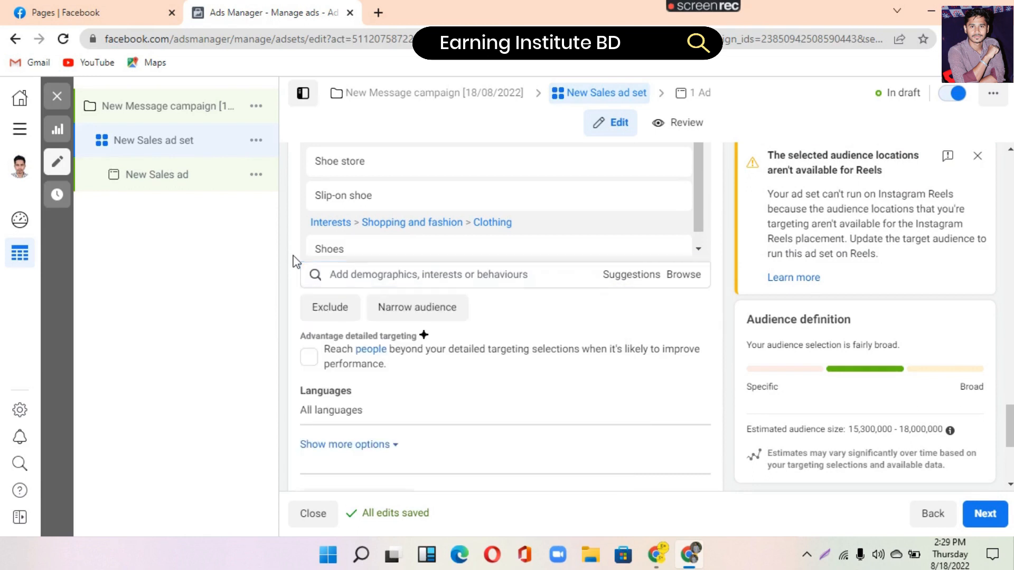
{"action": "left_click", "coordinate": [401, 274]}
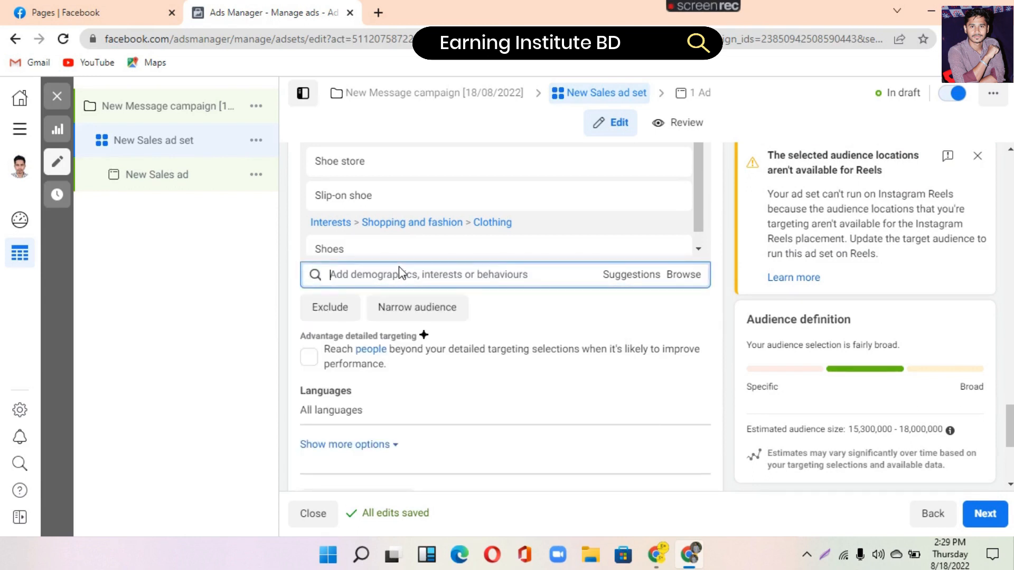
{"action": "left_click", "coordinate": [705, 105]}
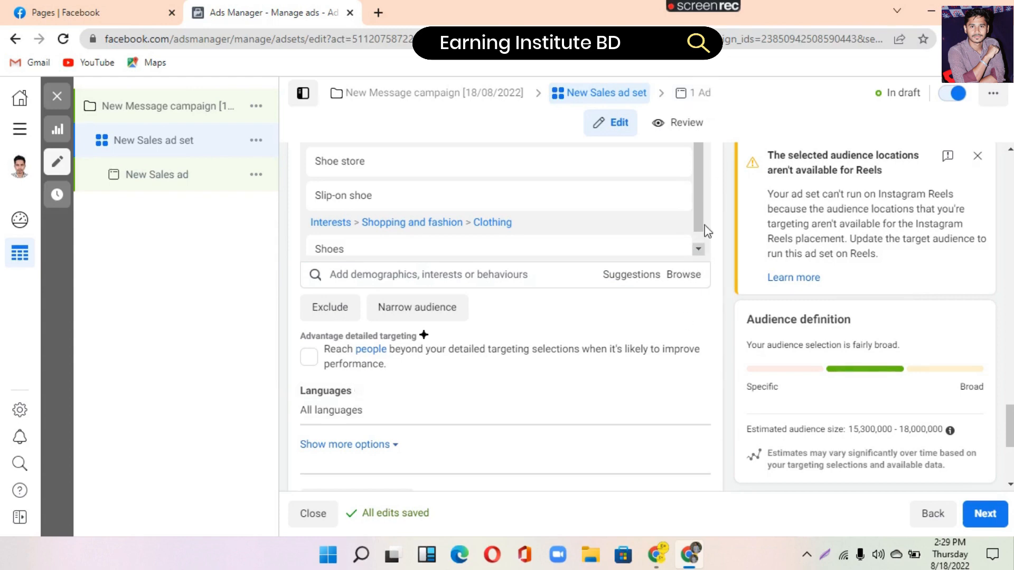
Switch to the New Sales ad and review its identity, creative, tracking settings and ad preview.
{"action": "left_click", "coordinate": [690, 97]}
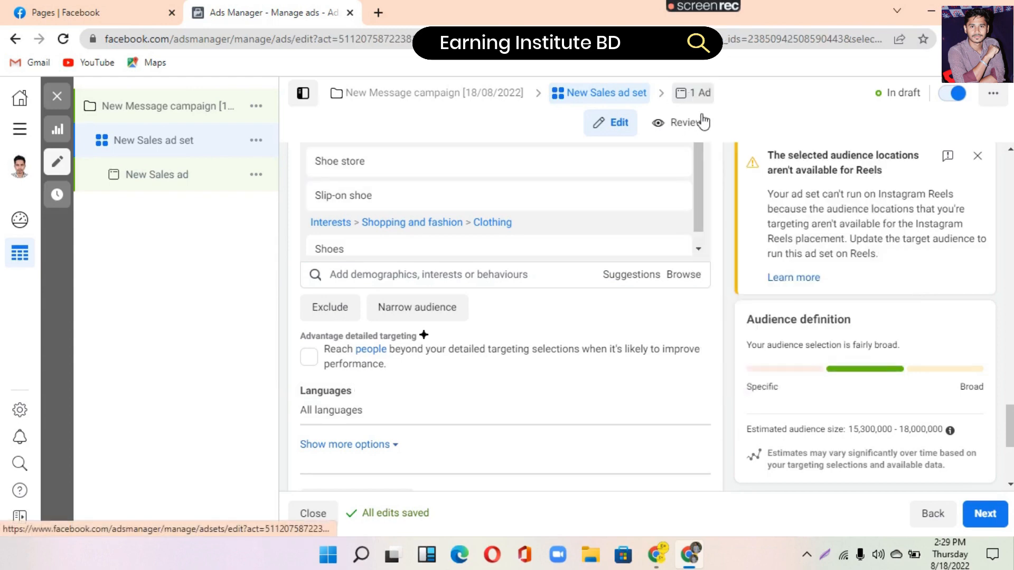
{"action": "scroll", "coordinate": [582, 442], "scroll_direction": "down", "scroll_amount": 3}
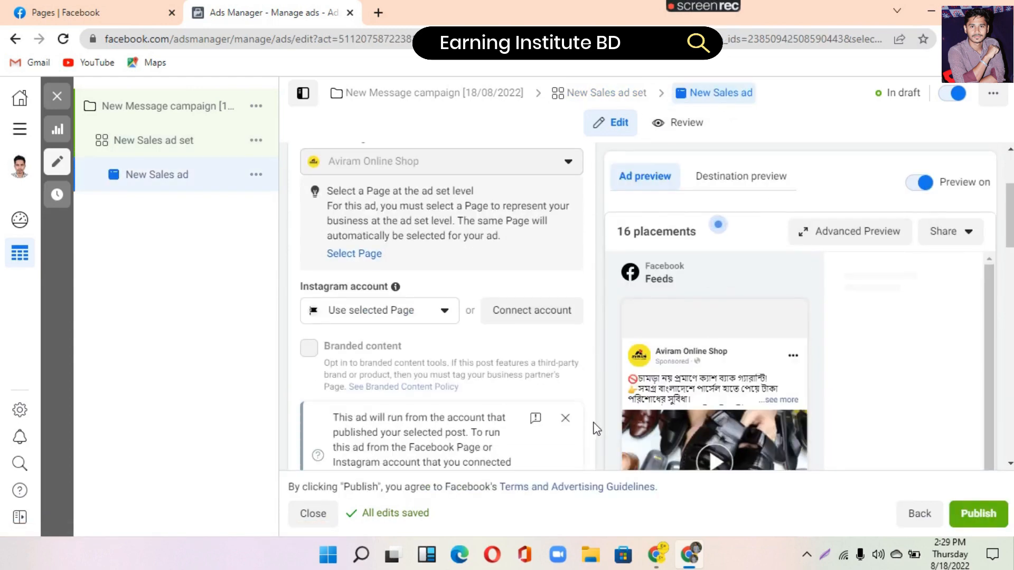
{"action": "scroll", "coordinate": [593, 428], "scroll_direction": "down", "scroll_amount": 2}
{"action": "scroll", "coordinate": [581, 380], "scroll_direction": "down", "scroll_amount": 10}
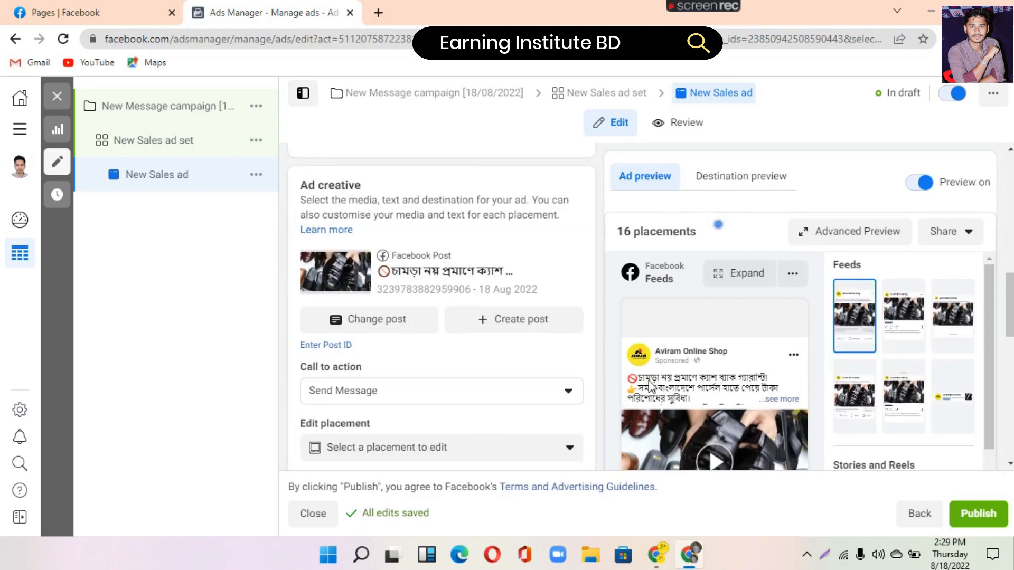
{"action": "scroll", "coordinate": [721, 299], "scroll_direction": "down", "scroll_amount": 5}
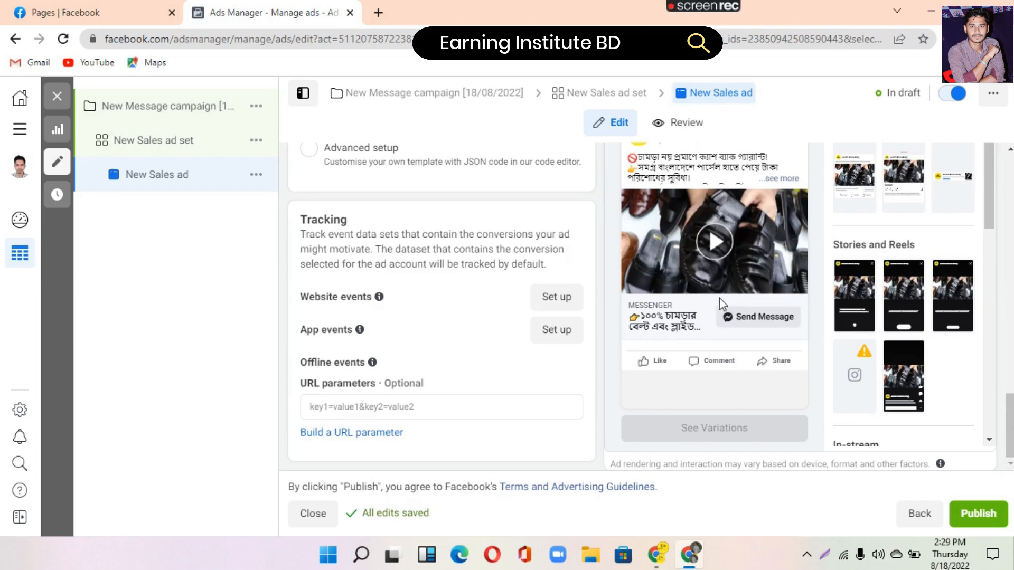
Return to the New Sales ad set and turn off Advantage detailed targeting for its audience again.
{"action": "left_click", "coordinate": [619, 95]}
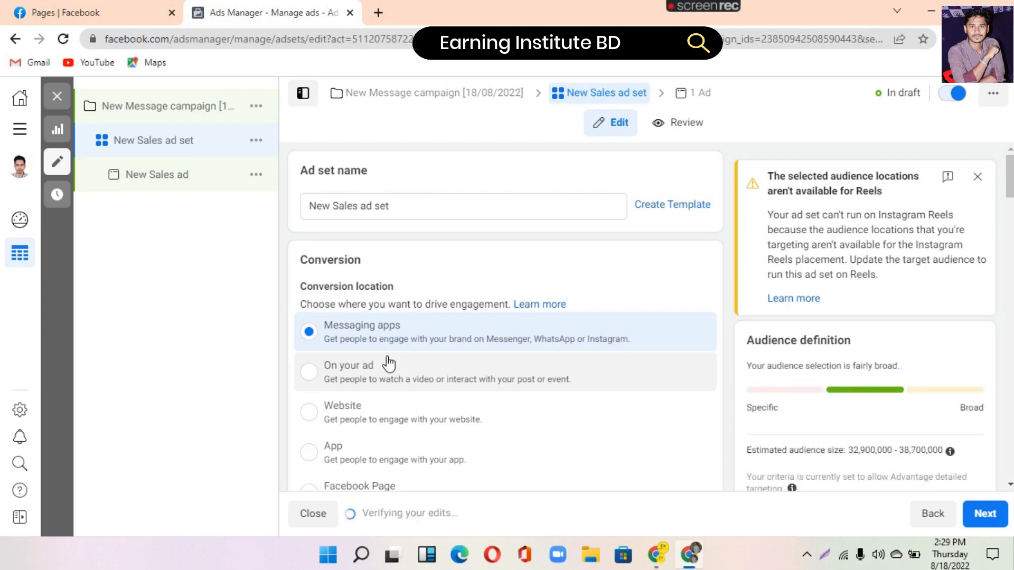
{"action": "scroll", "coordinate": [443, 344], "scroll_direction": "down", "scroll_amount": 4}
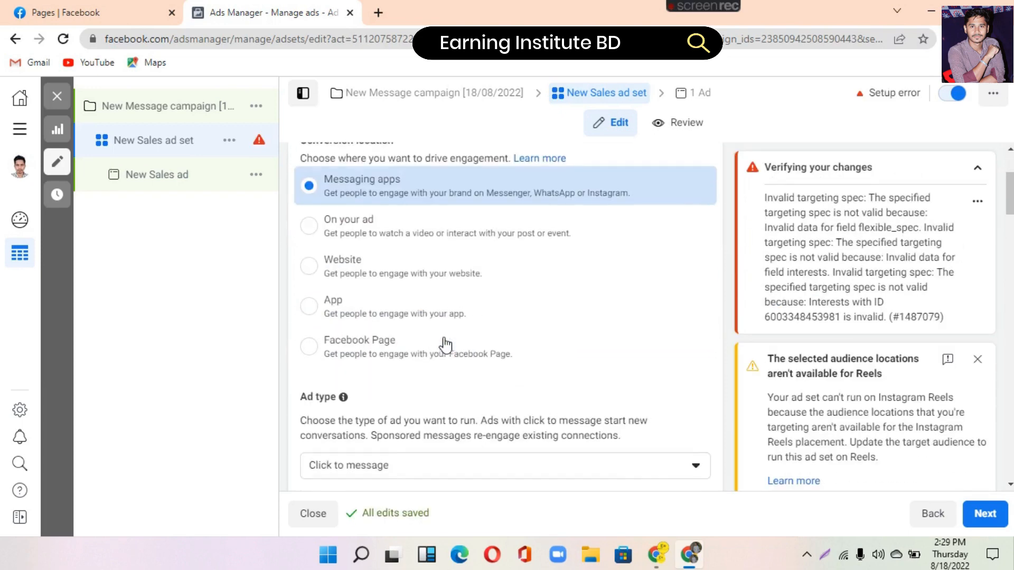
{"action": "scroll", "coordinate": [445, 359], "scroll_direction": "down", "scroll_amount": 20}
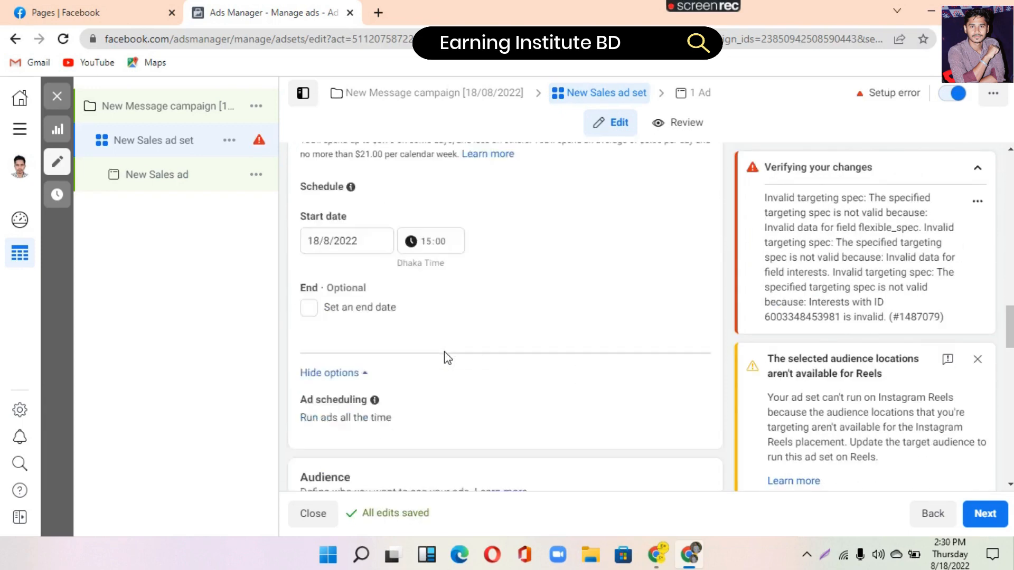
{"action": "scroll", "coordinate": [445, 352], "scroll_direction": "down", "scroll_amount": 6}
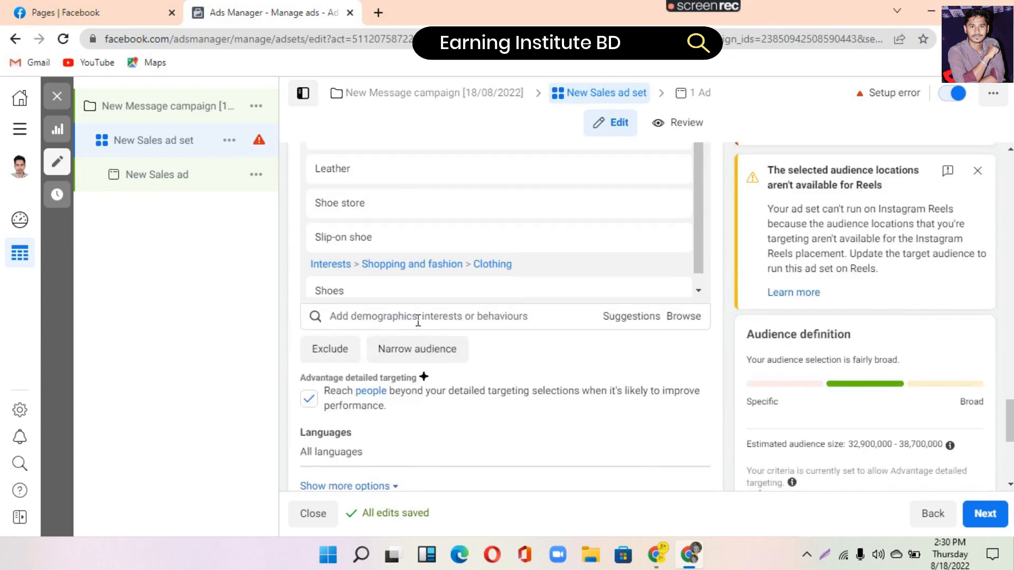
{"action": "left_click", "coordinate": [308, 400]}
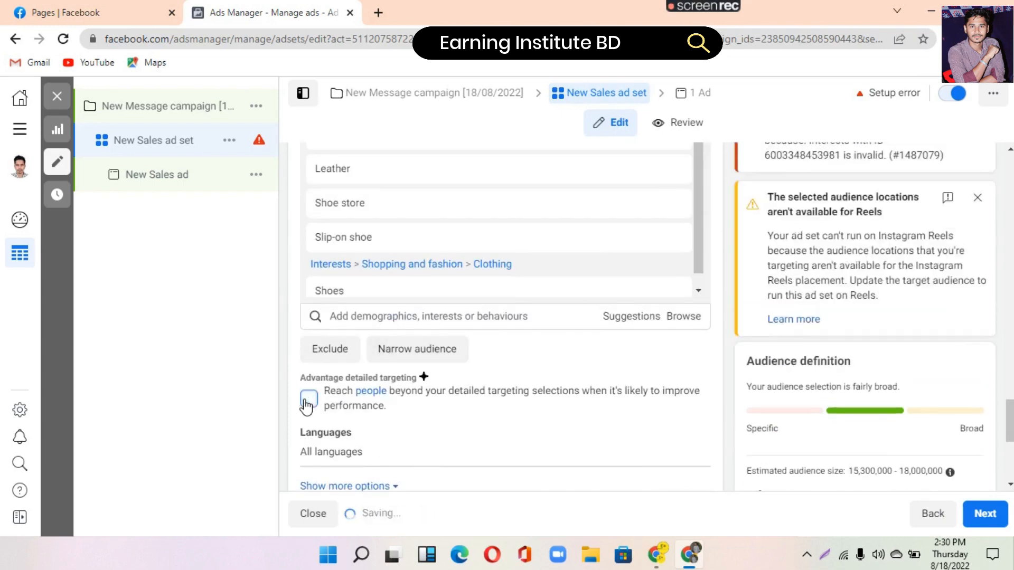
Search the detailed targeting for "Teacher", look through the matches and add the Kindergarten Teacher job title.
{"action": "left_click", "coordinate": [363, 316]}
{"action": "type", "text": "Teaher"}
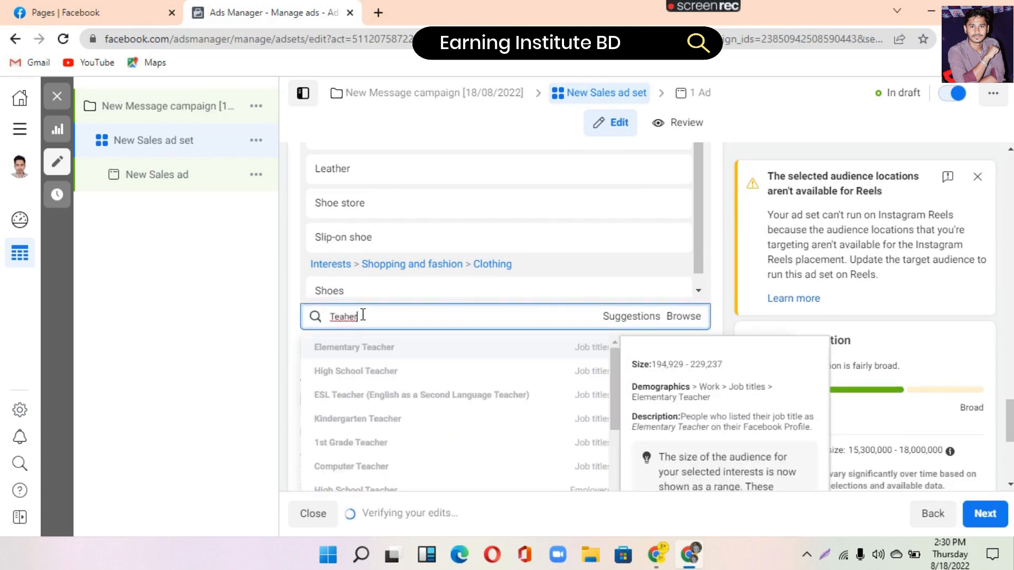
{"action": "key", "text": "BackSpace"}
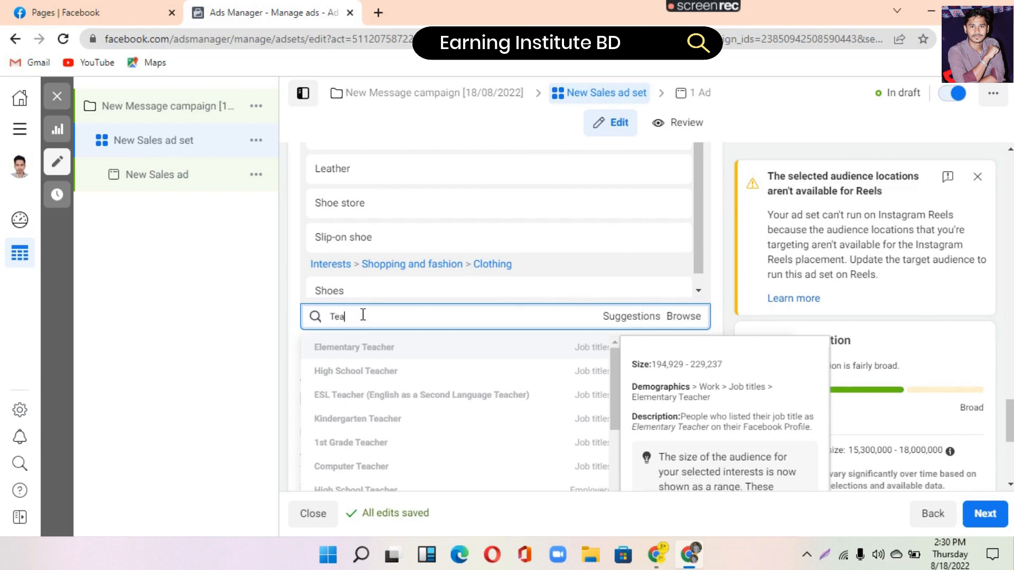
{"action": "type", "text": "cher"}
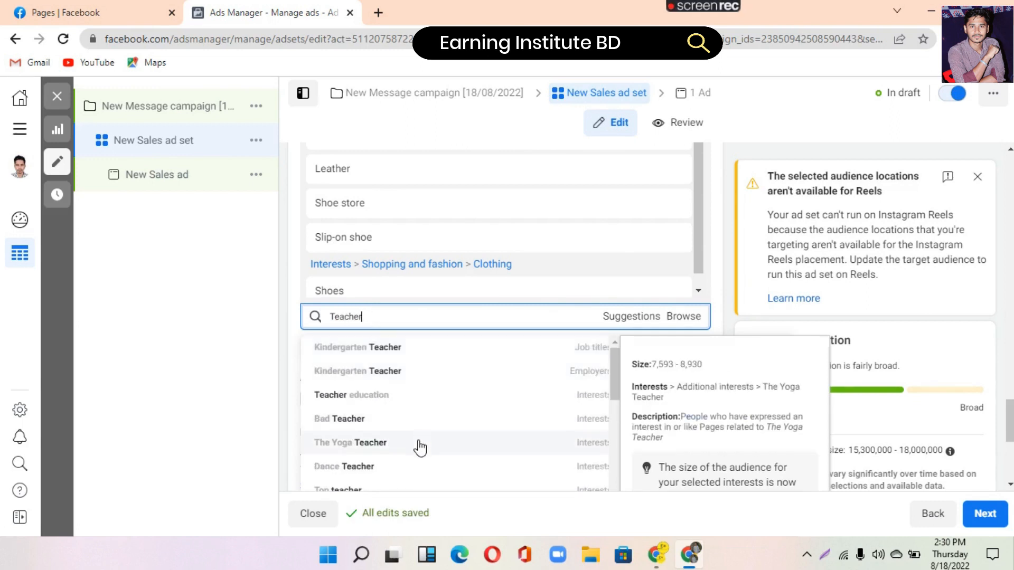
{"action": "scroll", "coordinate": [417, 444], "scroll_direction": "down", "scroll_amount": 1}
{"action": "scroll", "coordinate": [413, 437], "scroll_direction": "up", "scroll_amount": 1}
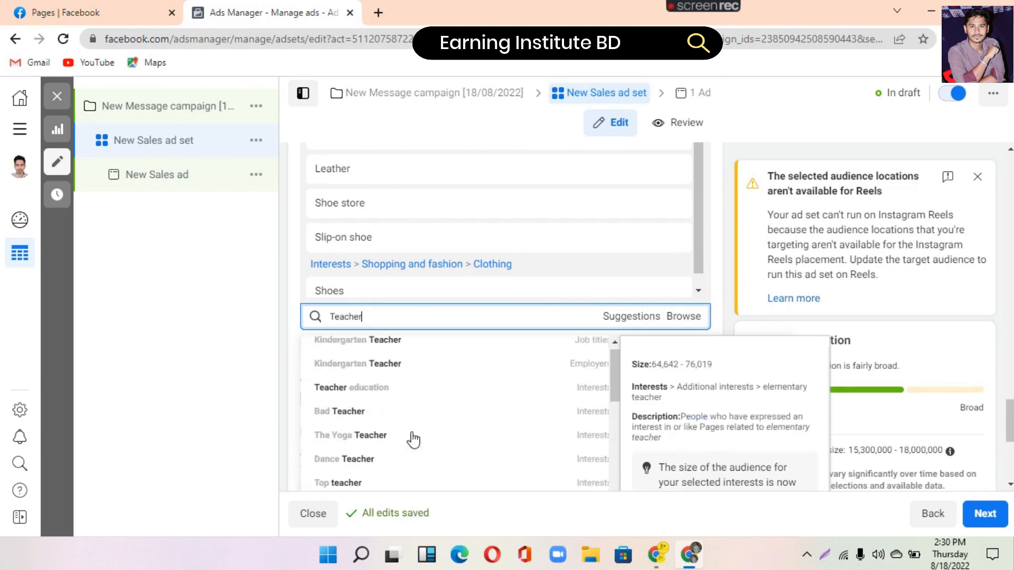
{"action": "scroll", "coordinate": [389, 403], "scroll_direction": "down", "scroll_amount": 3}
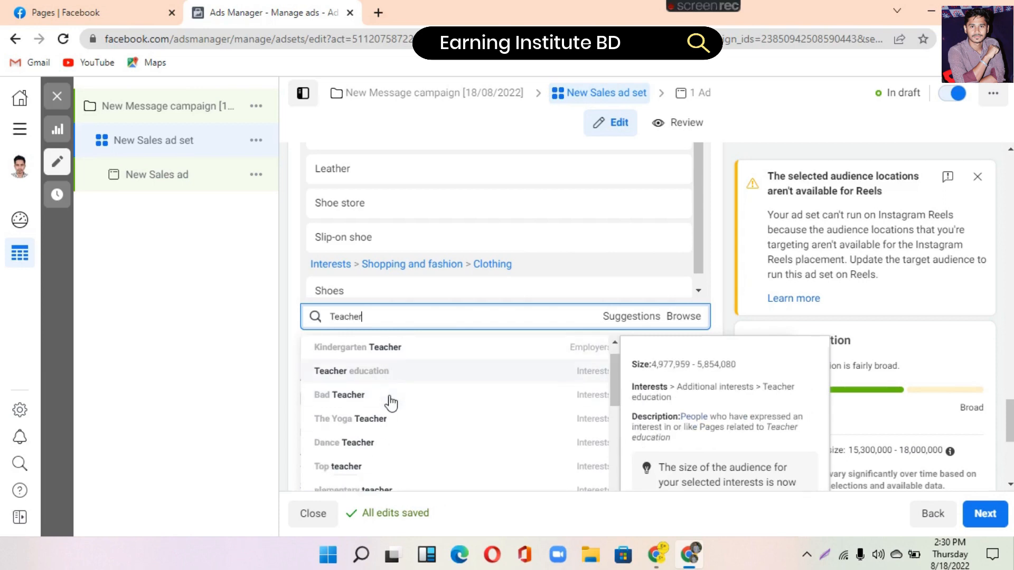
{"action": "scroll", "coordinate": [380, 433], "scroll_direction": "down", "scroll_amount": 4}
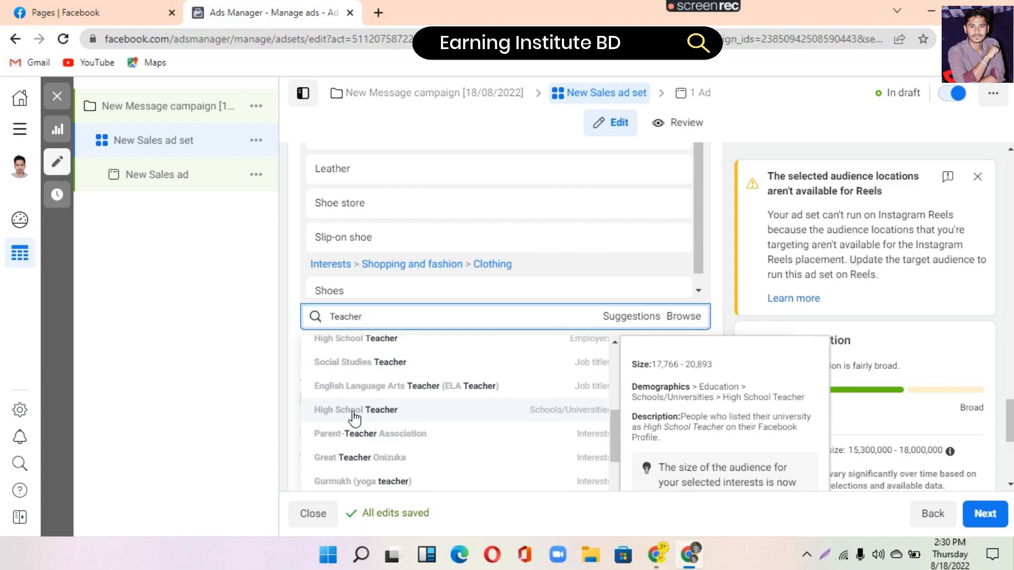
{"action": "scroll", "coordinate": [411, 440], "scroll_direction": "down", "scroll_amount": 3}
{"action": "scroll", "coordinate": [415, 441], "scroll_direction": "down", "scroll_amount": 3}
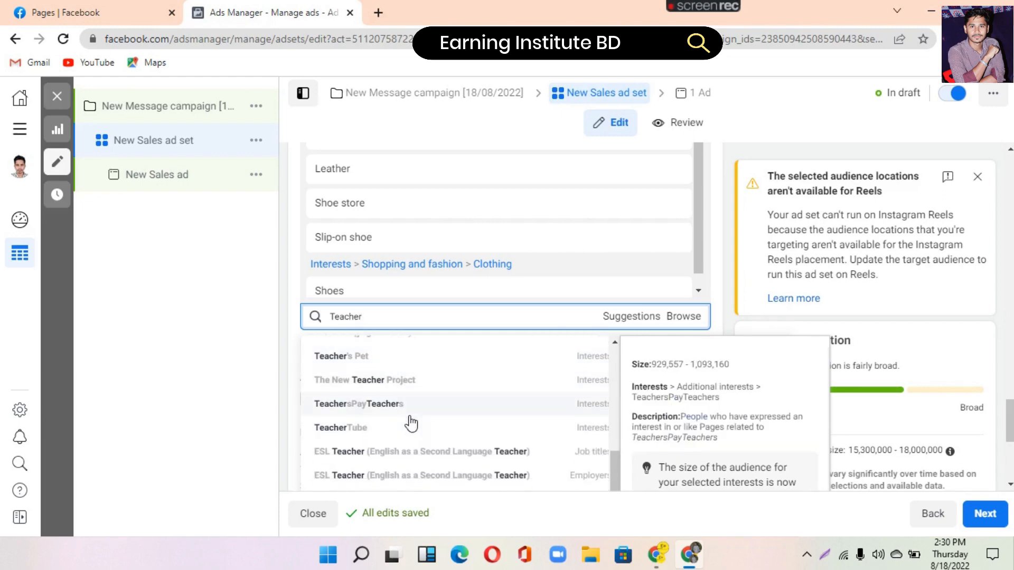
{"action": "scroll", "coordinate": [412, 428], "scroll_direction": "down", "scroll_amount": 1}
{"action": "scroll", "coordinate": [409, 424], "scroll_direction": "down", "scroll_amount": 5}
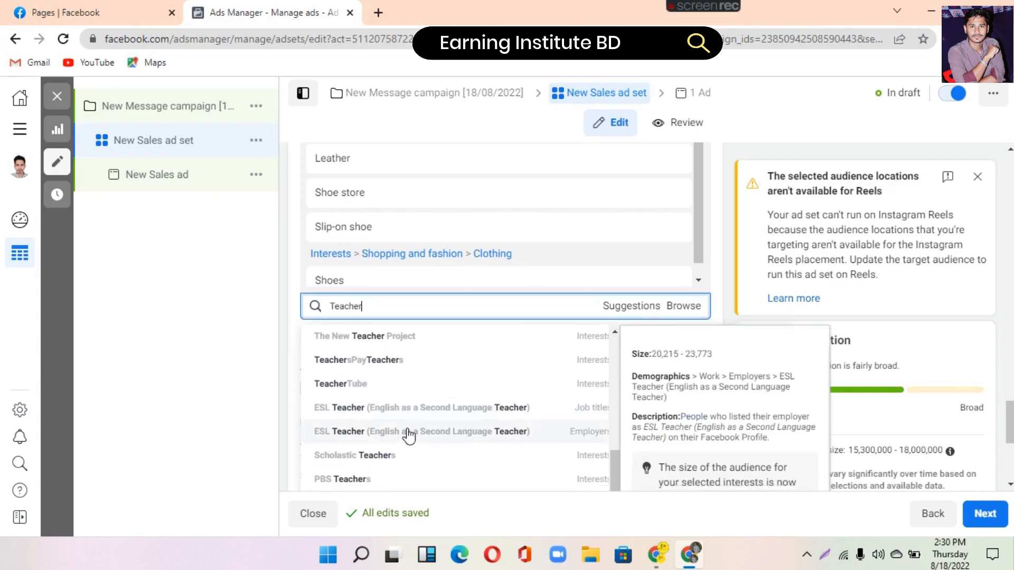
{"action": "scroll", "coordinate": [380, 404], "scroll_direction": "up", "scroll_amount": 3}
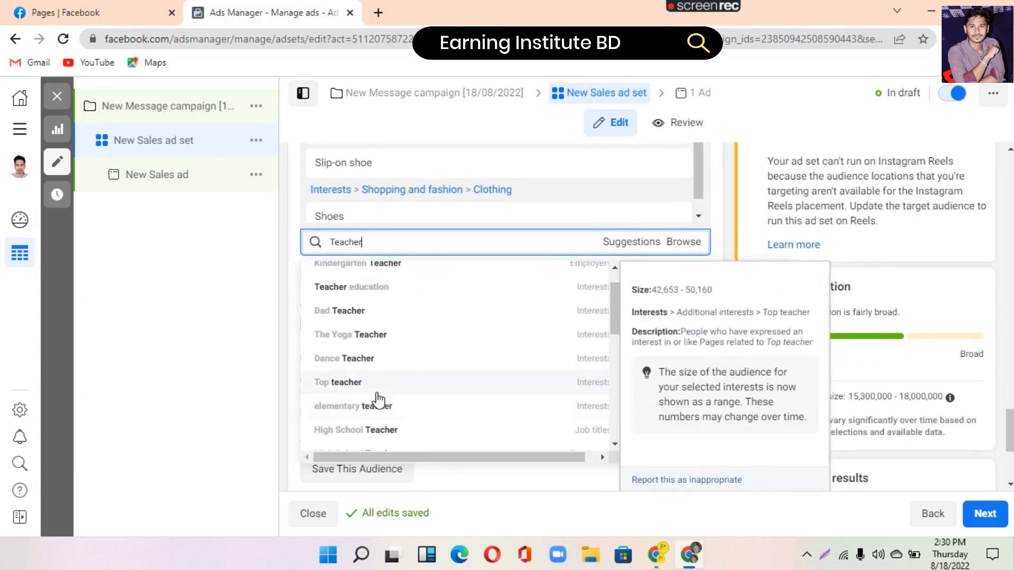
{"action": "scroll", "coordinate": [343, 362], "scroll_direction": "up", "scroll_amount": 1}
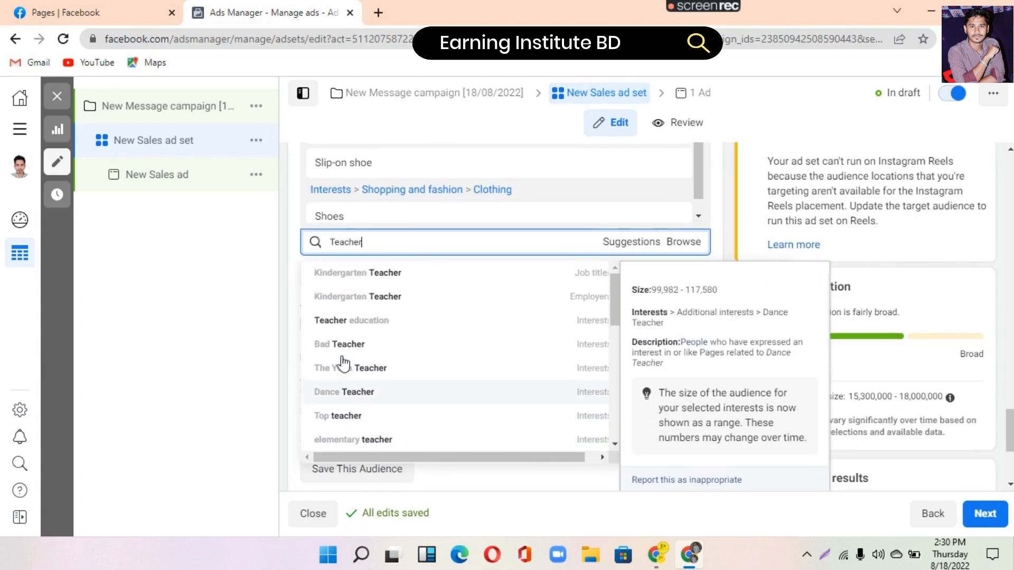
{"action": "scroll", "coordinate": [376, 361], "scroll_direction": "up", "scroll_amount": 2}
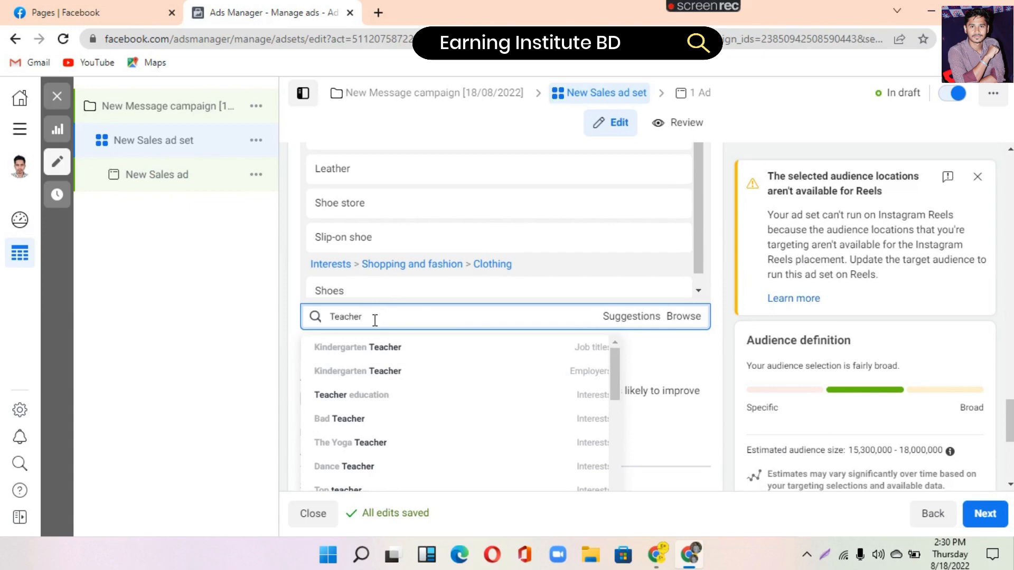
{"action": "left_click", "coordinate": [372, 349]}
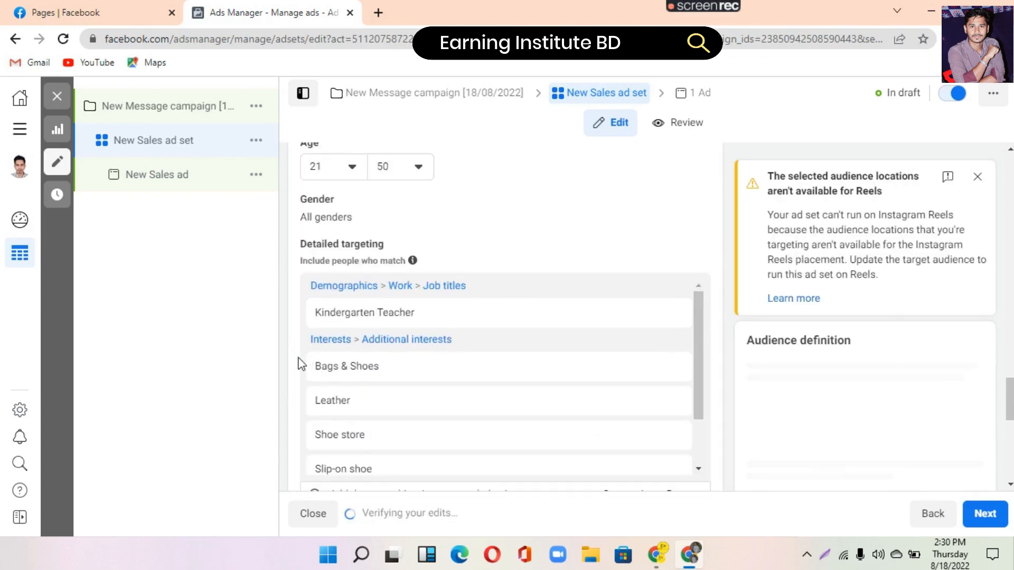
Look through the suggested detailed targeting options and add the Primary Teacher job title.
{"action": "left_click", "coordinate": [607, 354]}
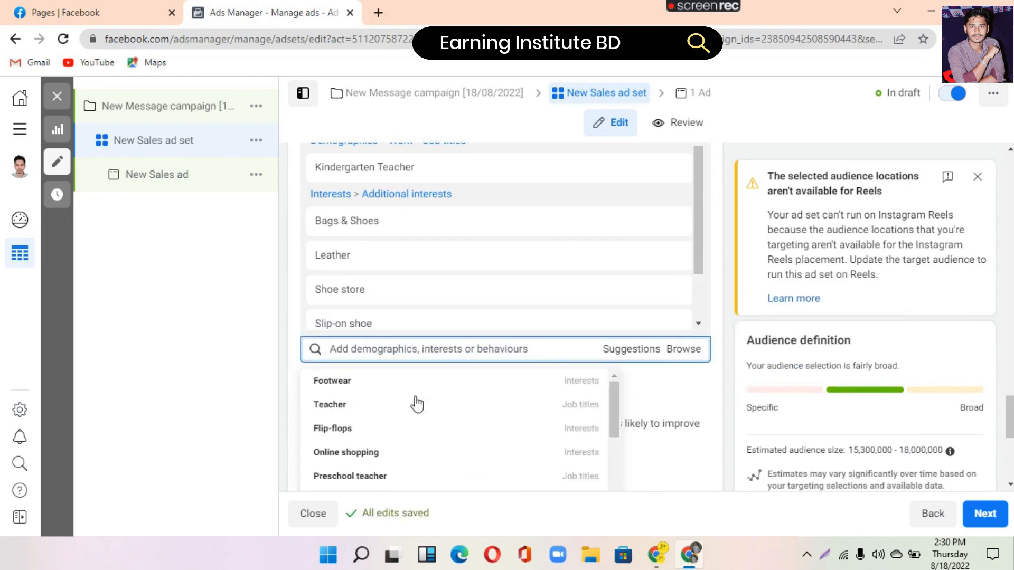
{"action": "scroll", "coordinate": [410, 417], "scroll_direction": "down", "scroll_amount": 1}
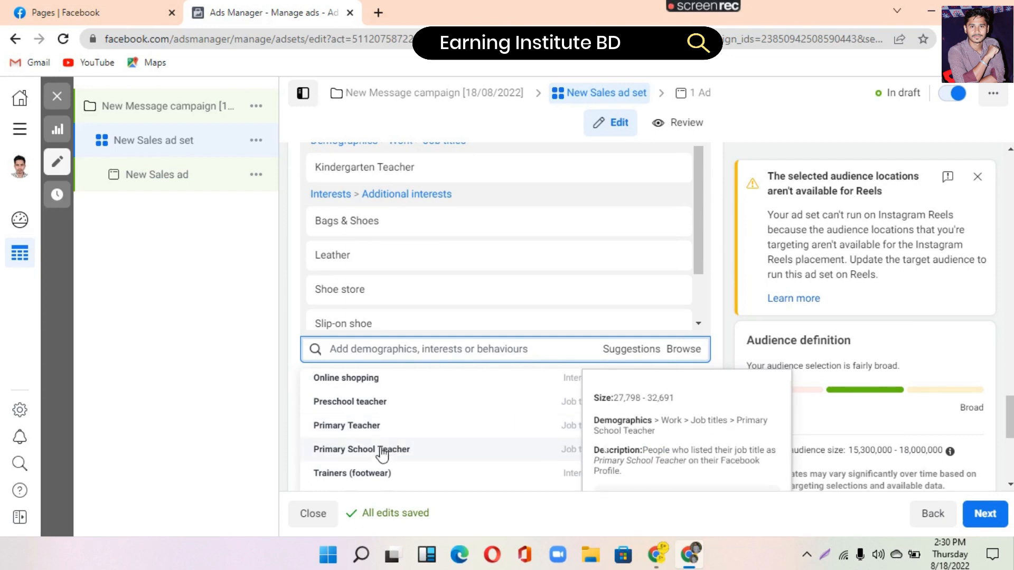
{"action": "scroll", "coordinate": [372, 449], "scroll_direction": "down", "scroll_amount": 2}
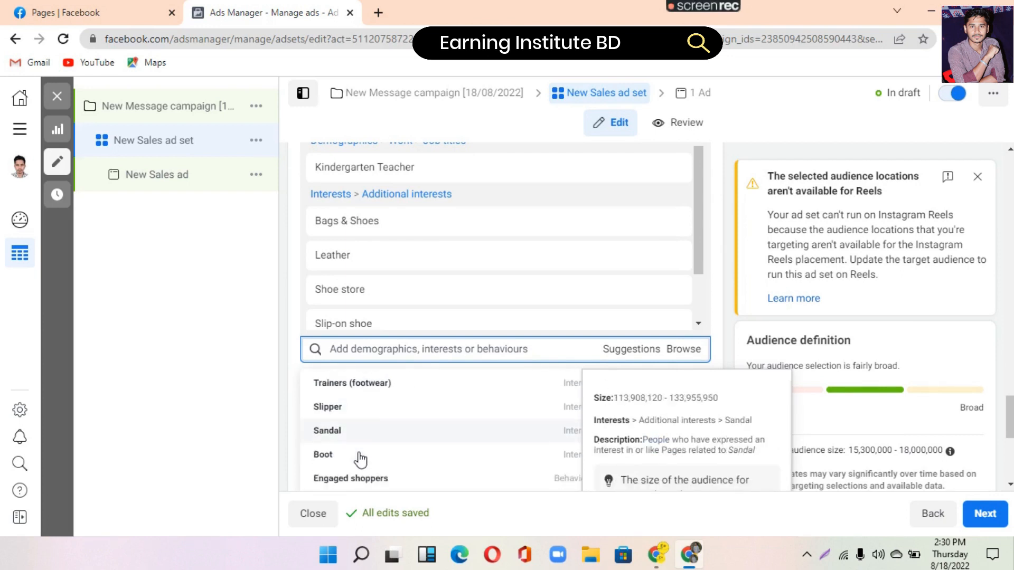
{"action": "scroll", "coordinate": [361, 459], "scroll_direction": "down", "scroll_amount": 3}
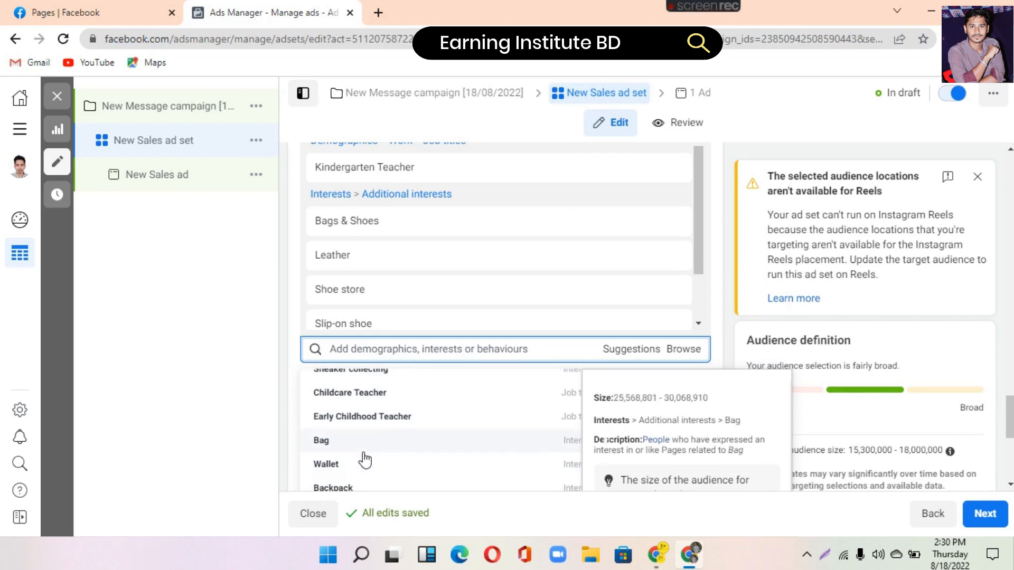
{"action": "scroll", "coordinate": [365, 460], "scroll_direction": "up", "scroll_amount": 3}
{"action": "scroll", "coordinate": [344, 430], "scroll_direction": "up", "scroll_amount": 2}
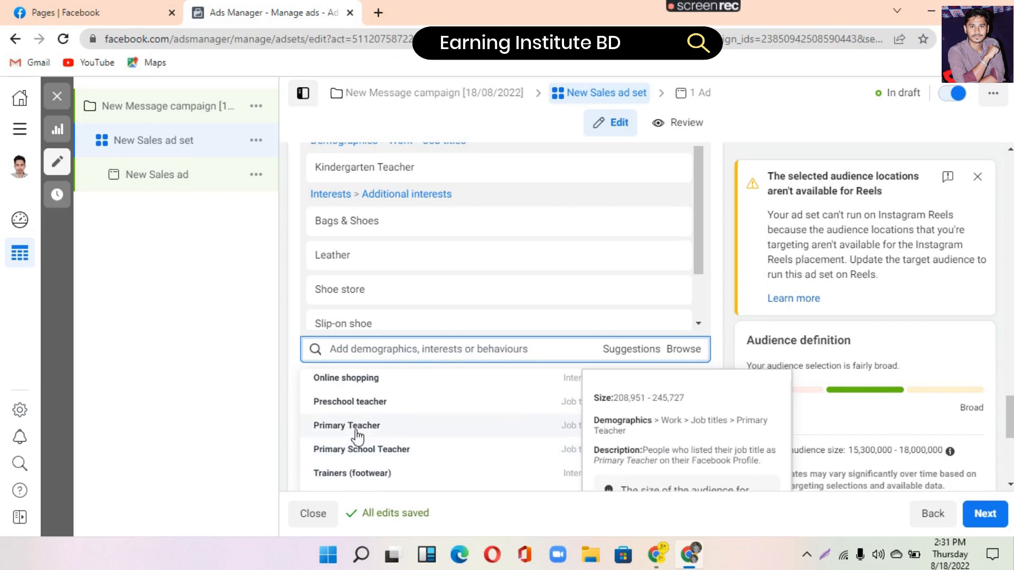
{"action": "left_click", "coordinate": [357, 427]}
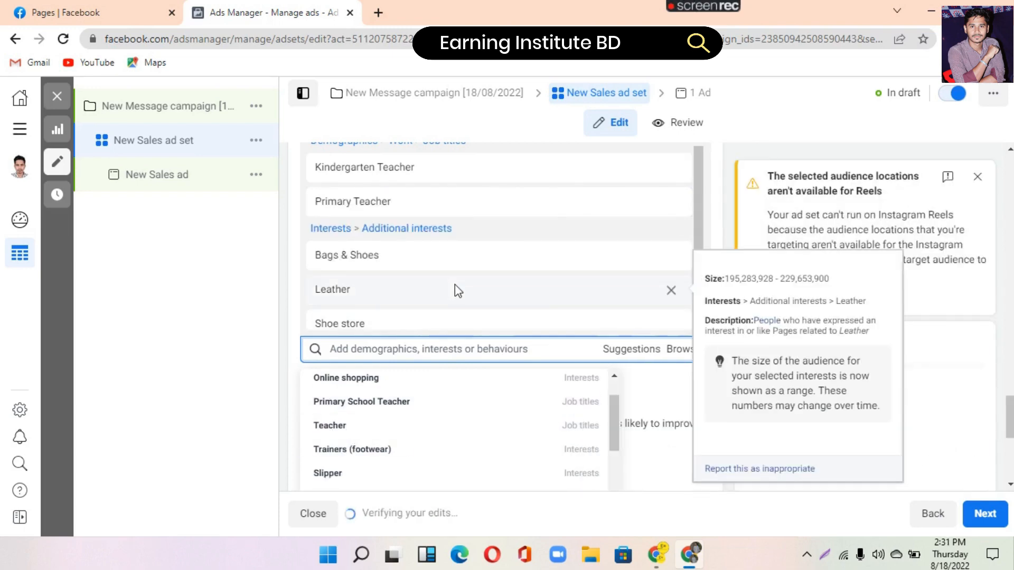
Remove the Kindergarten Teacher job title from the detailed targeting.
{"action": "scroll", "coordinate": [457, 291], "scroll_direction": "down", "scroll_amount": 2}
{"action": "scroll", "coordinate": [452, 302], "scroll_direction": "up", "scroll_amount": 2}
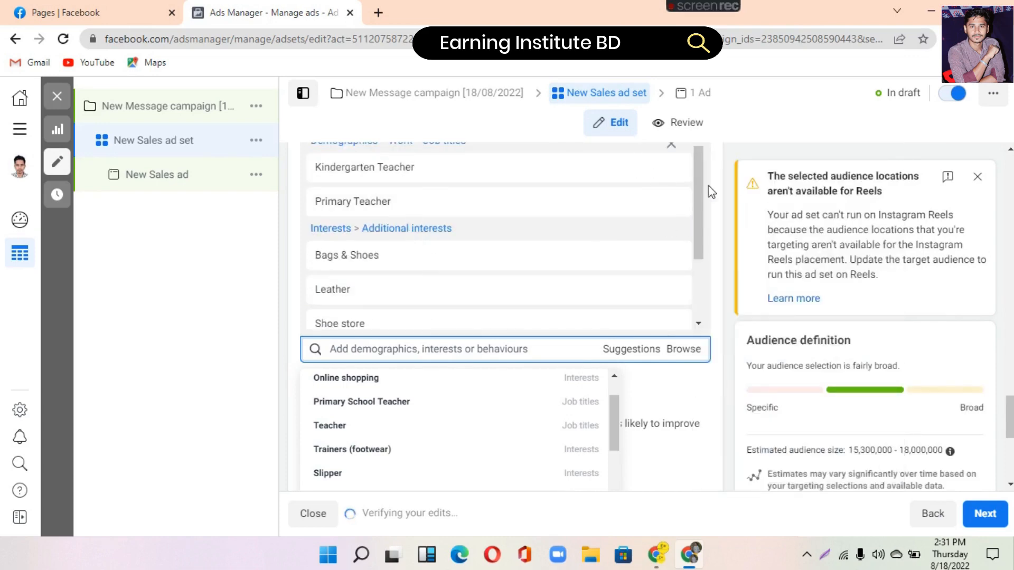
{"action": "left_click", "coordinate": [670, 171]}
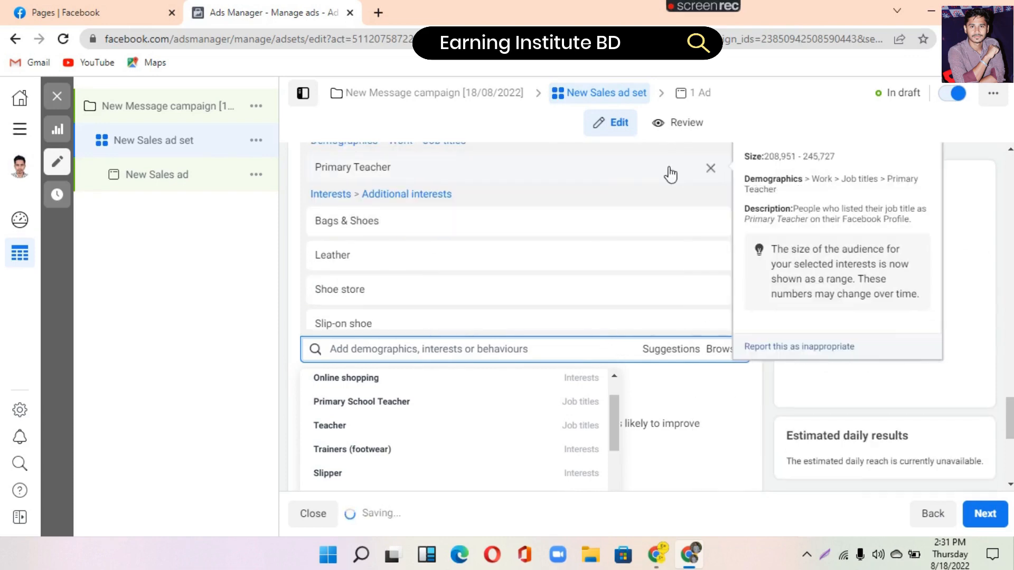
Add the Shopping interest from the targeting suggestions and dismiss the notice about audience locations for Reels.
{"action": "scroll", "coordinate": [369, 359], "scroll_direction": "down", "scroll_amount": 2}
{"action": "scroll", "coordinate": [308, 347], "scroll_direction": "down", "scroll_amount": 6}
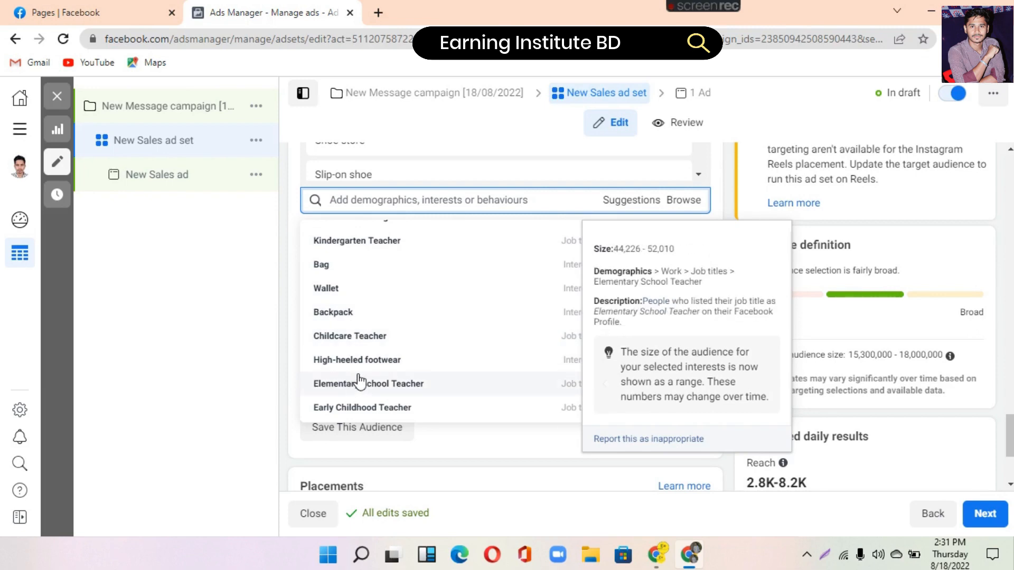
{"action": "scroll", "coordinate": [365, 390], "scroll_direction": "down", "scroll_amount": 3}
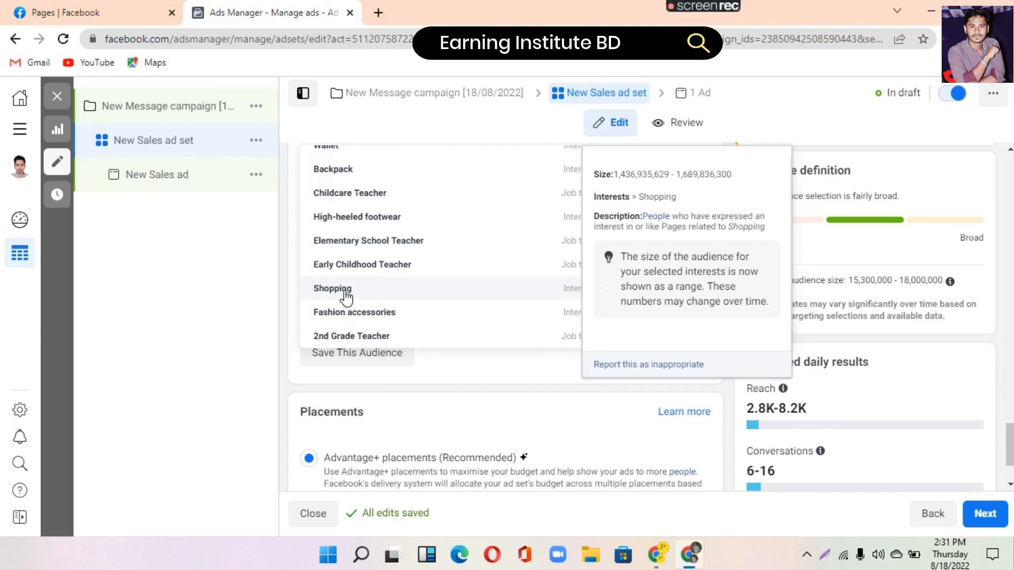
{"action": "left_click", "coordinate": [344, 291]}
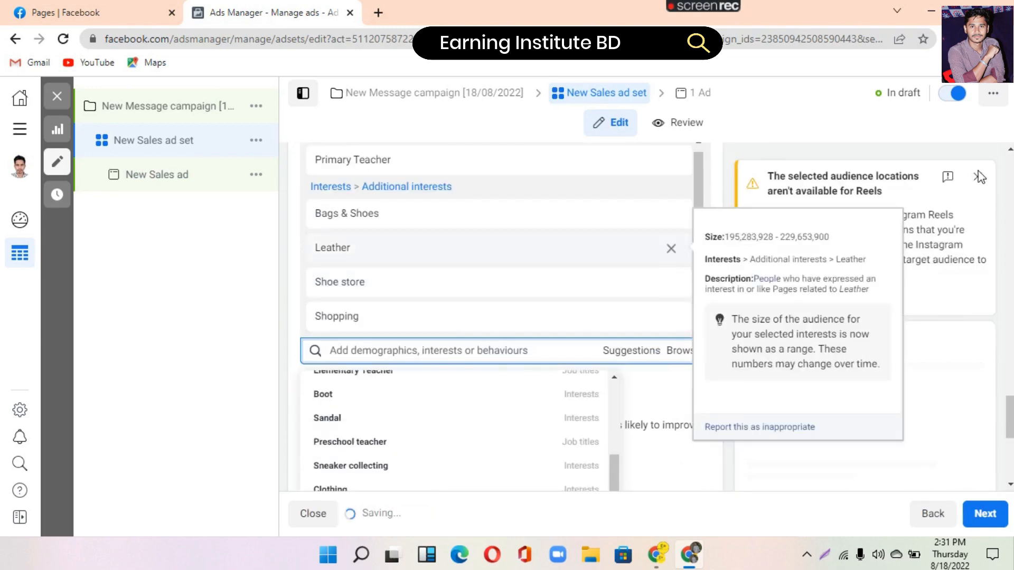
{"action": "left_click", "coordinate": [980, 177]}
Review the selected interests and examine the suggested targeting options for further shoe, shopping and teacher-related entries.
{"action": "scroll", "coordinate": [478, 283], "scroll_direction": "down", "scroll_amount": 3}
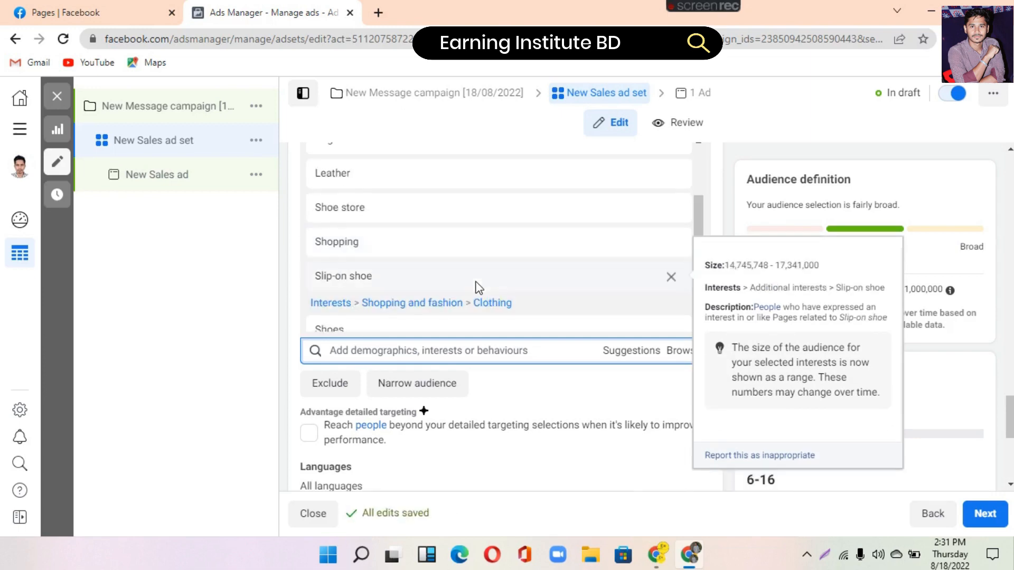
{"action": "scroll", "coordinate": [478, 288], "scroll_direction": "down", "scroll_amount": 1}
{"action": "left_click", "coordinate": [646, 351]}
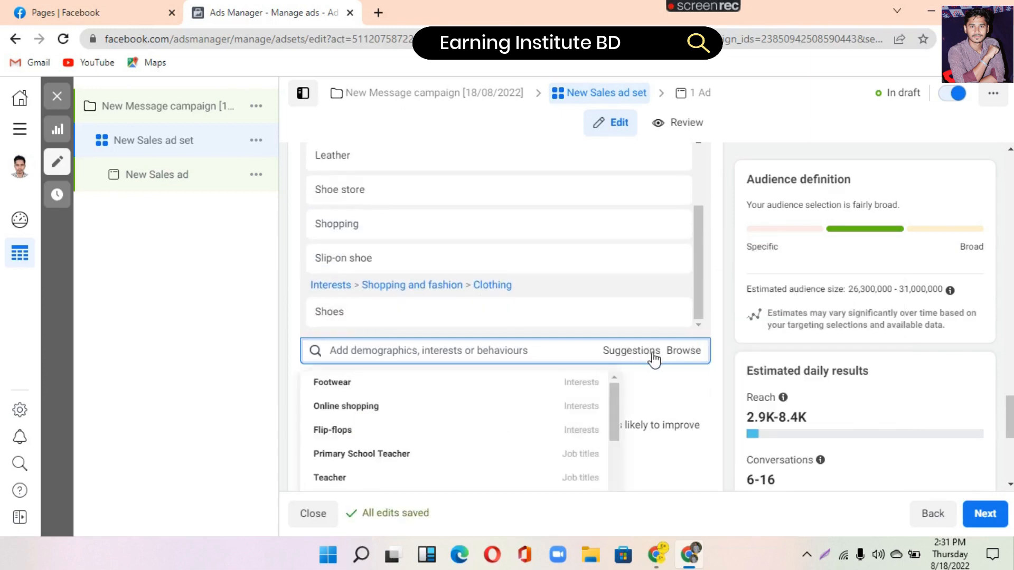
{"action": "scroll", "coordinate": [385, 453], "scroll_direction": "down", "scroll_amount": 1}
{"action": "scroll", "coordinate": [369, 448], "scroll_direction": "down", "scroll_amount": 1}
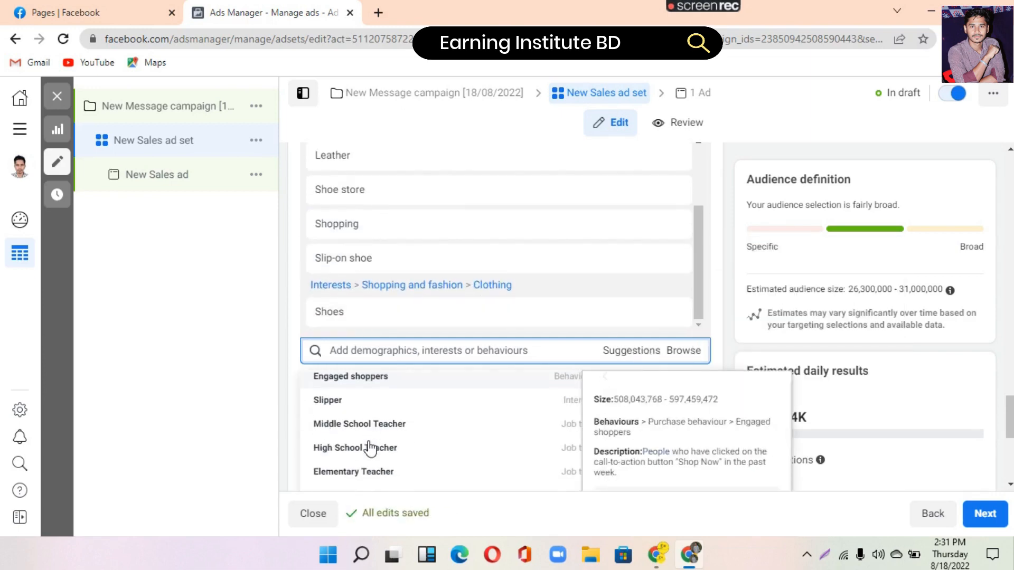
{"action": "scroll", "coordinate": [297, 346], "scroll_direction": "down", "scroll_amount": 3}
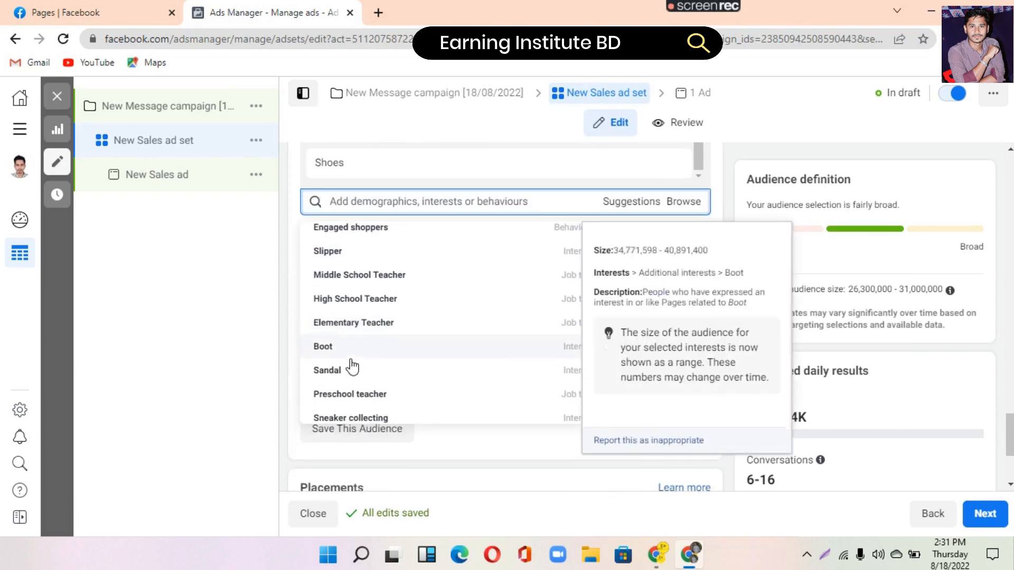
{"action": "scroll", "coordinate": [351, 369], "scroll_direction": "down", "scroll_amount": 1}
{"action": "scroll", "coordinate": [369, 365], "scroll_direction": "down", "scroll_amount": 1}
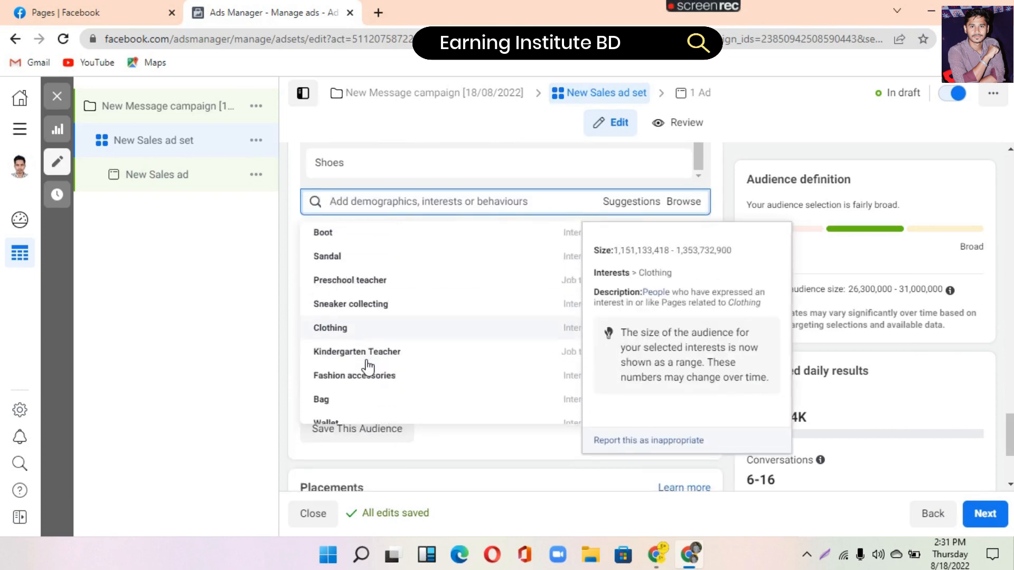
{"action": "scroll", "coordinate": [368, 366], "scroll_direction": "down", "scroll_amount": 1}
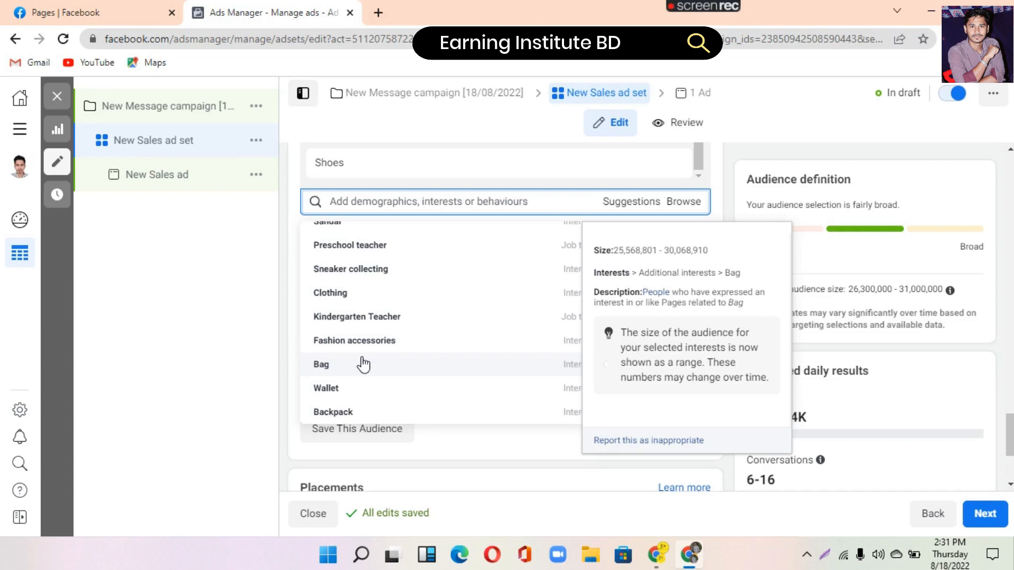
{"action": "scroll", "coordinate": [359, 363], "scroll_direction": "down", "scroll_amount": 3}
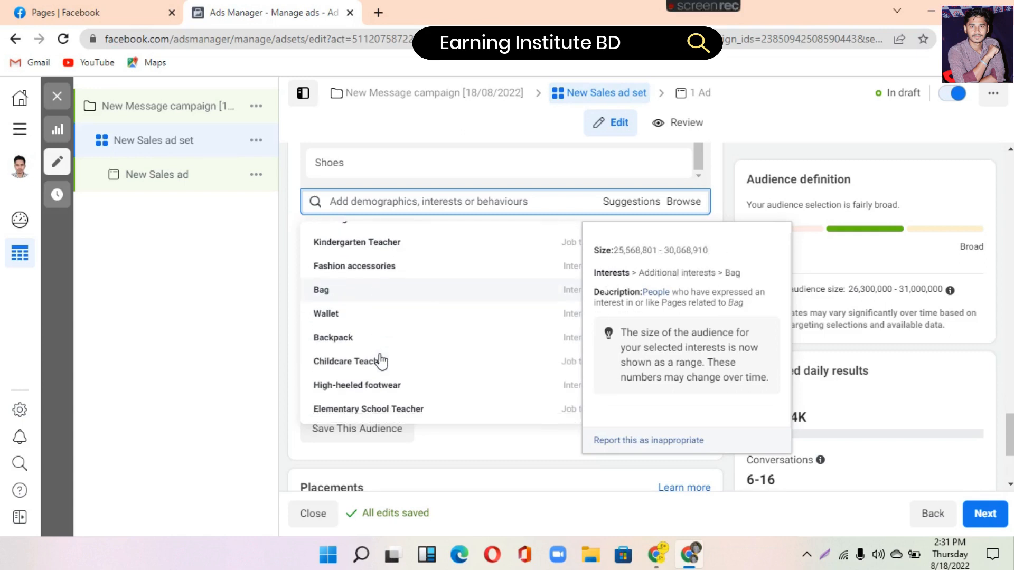
Browse the Demographics categories for detailed targeting and examine the Financial and Life events options.
{"action": "left_click", "coordinate": [671, 203]}
{"action": "left_click", "coordinate": [401, 233]}
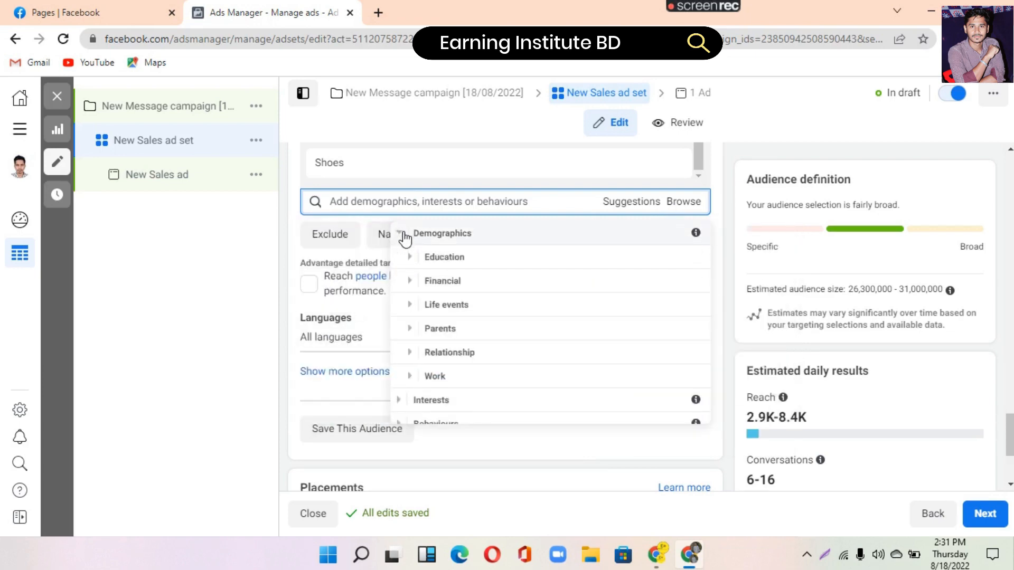
{"action": "left_click", "coordinate": [412, 283]}
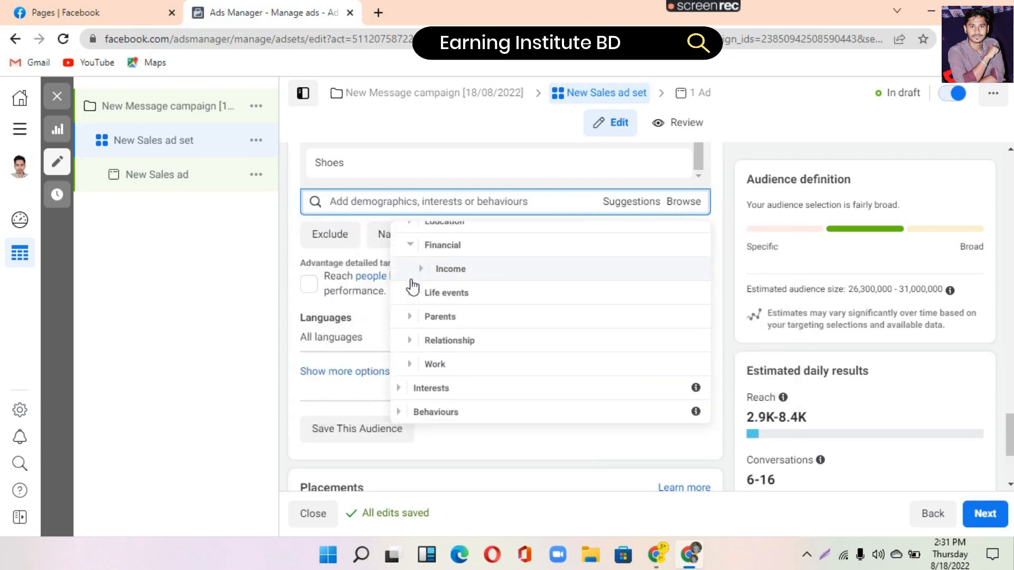
{"action": "left_click", "coordinate": [409, 292]}
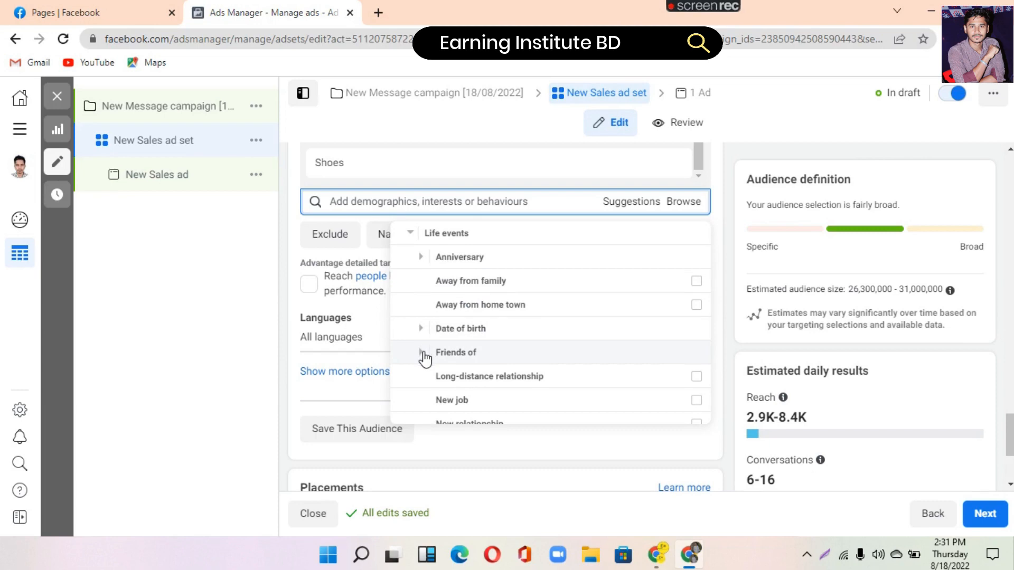
{"action": "scroll", "coordinate": [425, 359], "scroll_direction": "down", "scroll_amount": 2}
{"action": "mouse_move", "coordinate": [539, 330]}
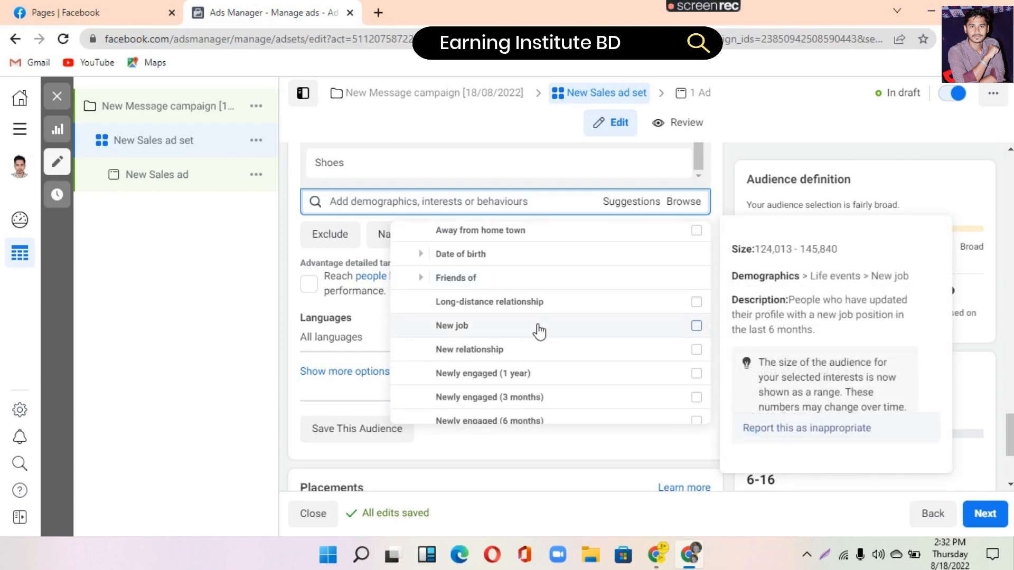
{"action": "scroll", "coordinate": [521, 335], "scroll_direction": "down", "scroll_amount": 4}
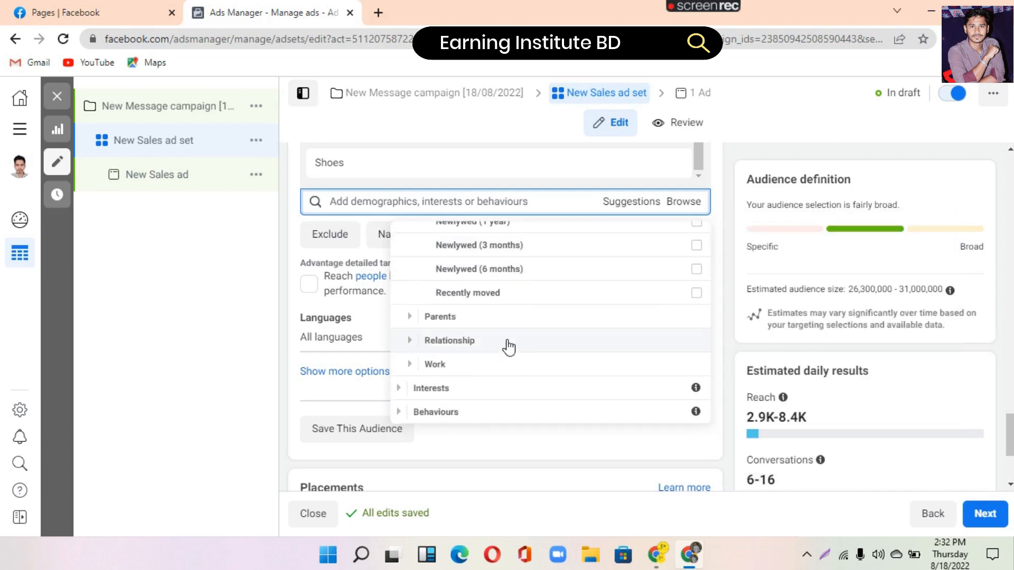
Add the Education and libraries industry from the Work demographics to the detailed targeting.
{"action": "left_click", "coordinate": [411, 366]}
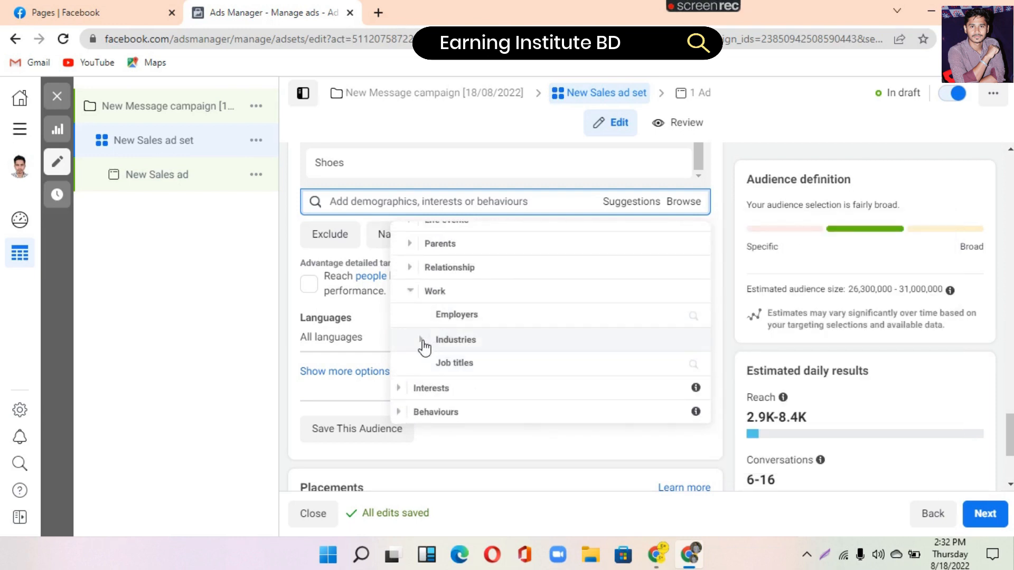
{"action": "left_click", "coordinate": [424, 343]}
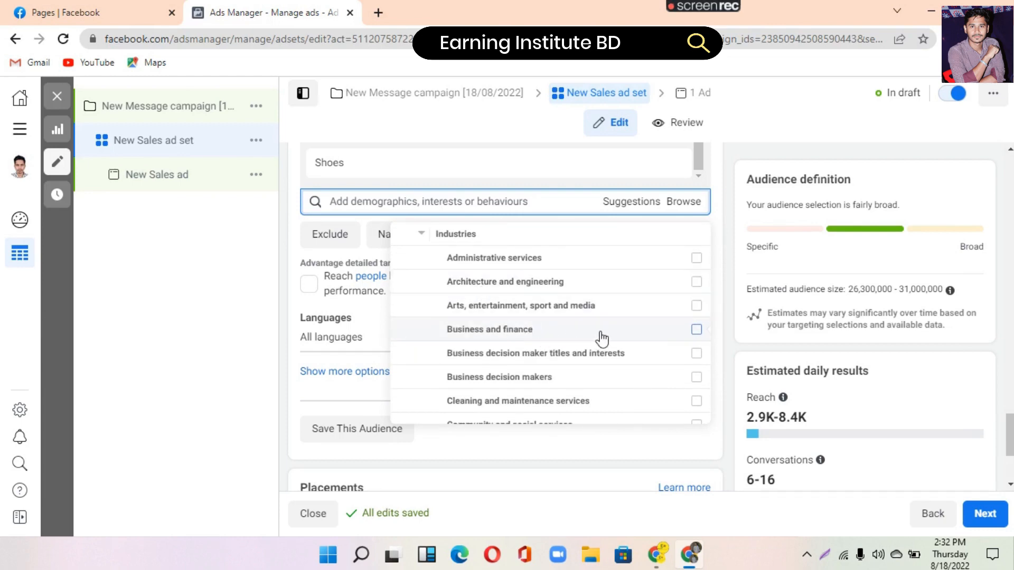
{"action": "scroll", "coordinate": [602, 338], "scroll_direction": "down", "scroll_amount": 2}
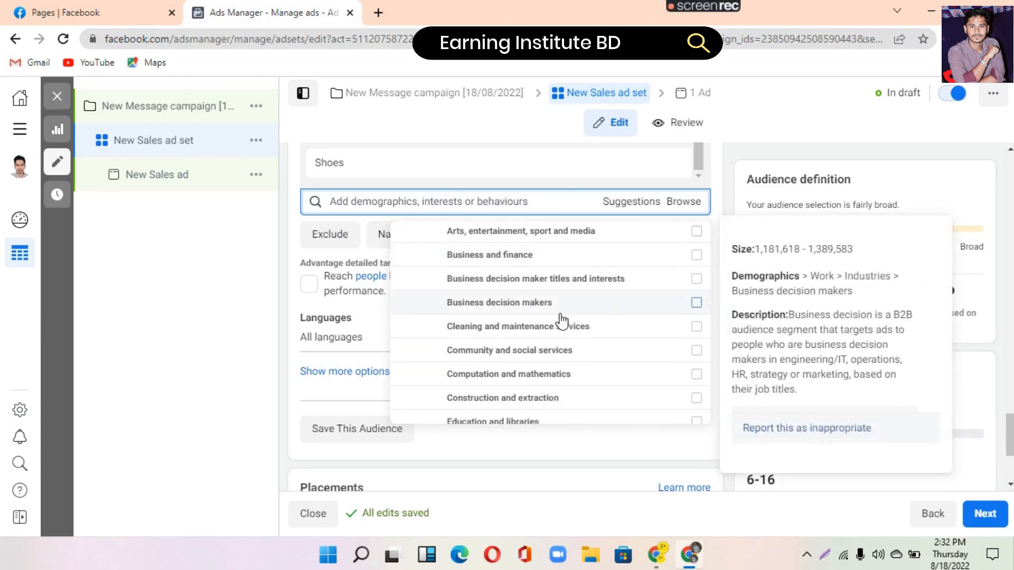
{"action": "scroll", "coordinate": [570, 370], "scroll_direction": "down", "scroll_amount": 2}
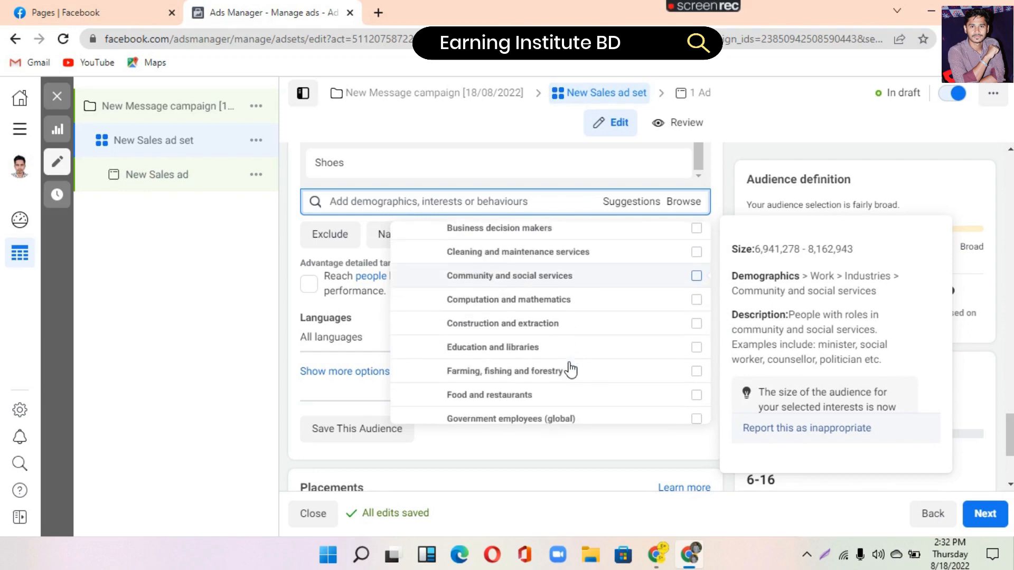
{"action": "left_click", "coordinate": [696, 347]}
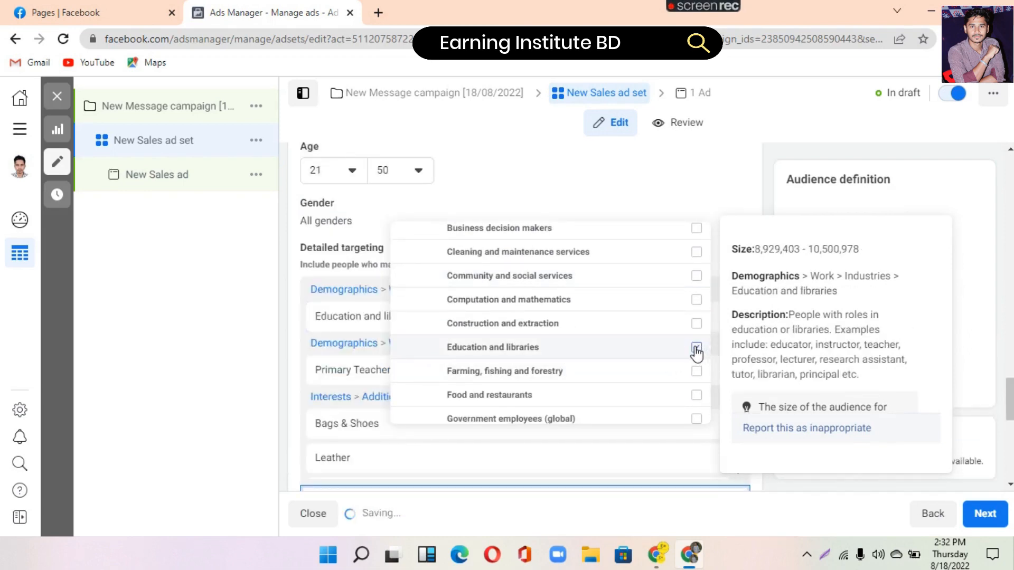
Add the Food and restaurants industry to the detailed targeting, check the other industries and close the category list.
{"action": "scroll", "coordinate": [663, 351], "scroll_direction": "down", "scroll_amount": 4}
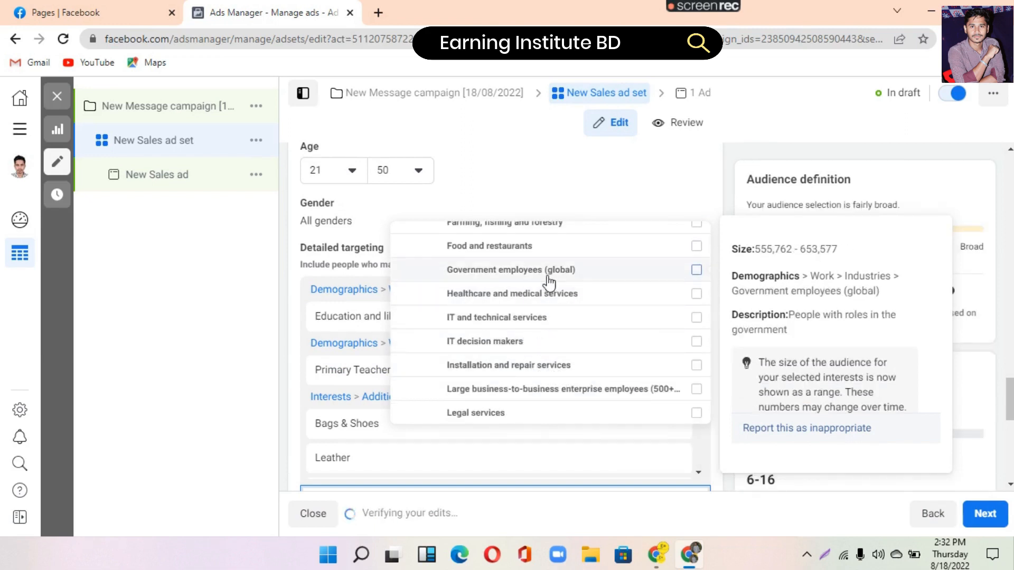
{"action": "scroll", "coordinate": [545, 288], "scroll_direction": "up", "scroll_amount": 3}
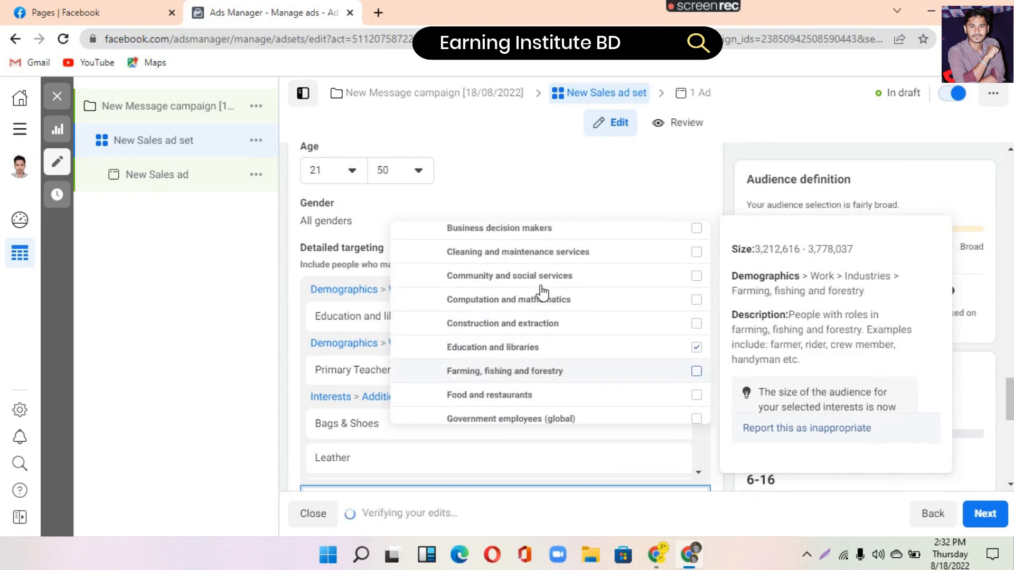
{"action": "left_click", "coordinate": [696, 396]}
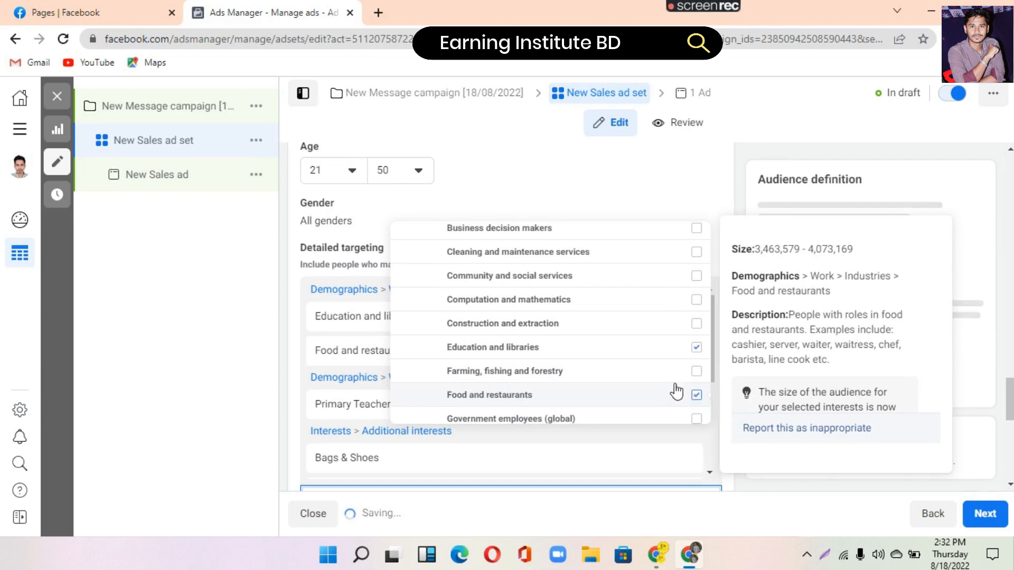
{"action": "scroll", "coordinate": [651, 362], "scroll_direction": "up", "scroll_amount": 3}
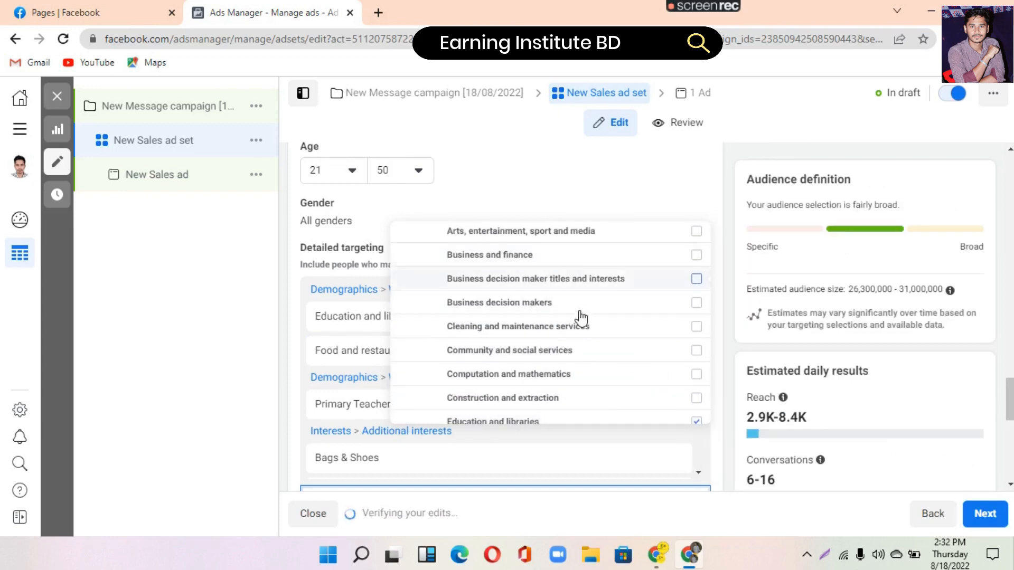
{"action": "scroll", "coordinate": [539, 317], "scroll_direction": "up", "scroll_amount": 2}
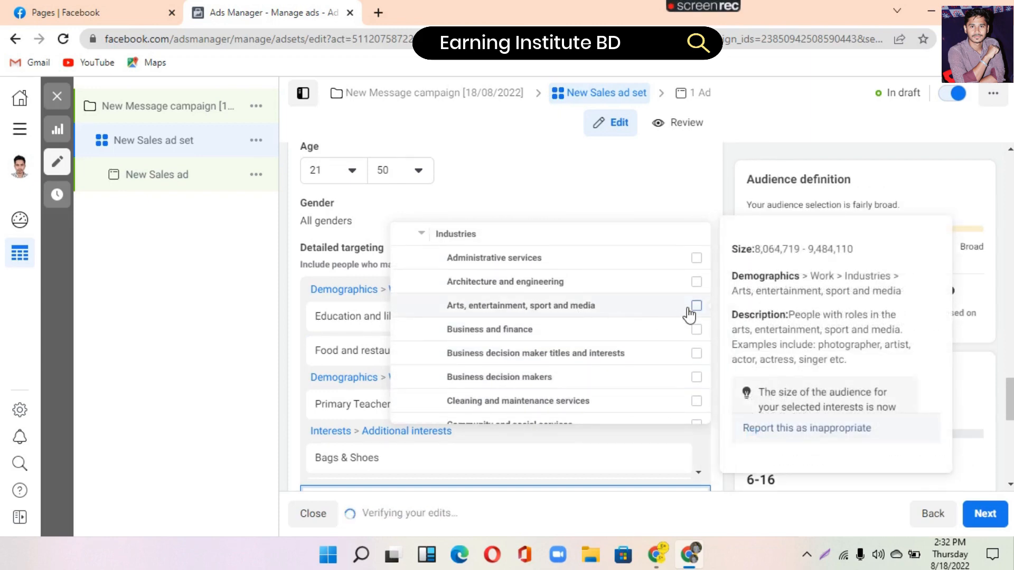
{"action": "left_click", "coordinate": [301, 266]}
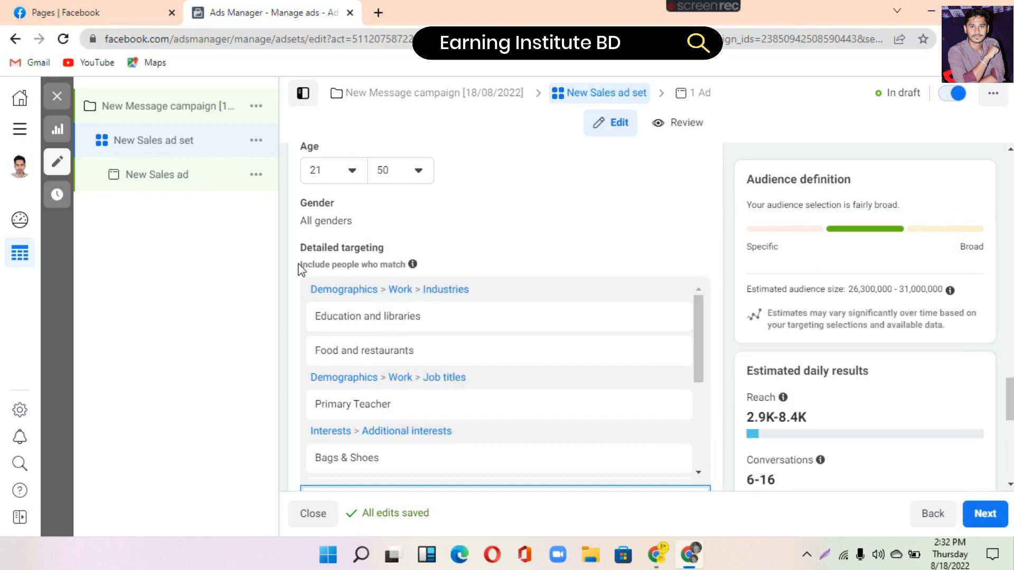
Search the detailed targeting for Style, add the Style & Fashion interest and review the selected interests.
{"action": "scroll", "coordinate": [403, 396], "scroll_direction": "down", "scroll_amount": 5}
{"action": "scroll", "coordinate": [400, 429], "scroll_direction": "down", "scroll_amount": 5}
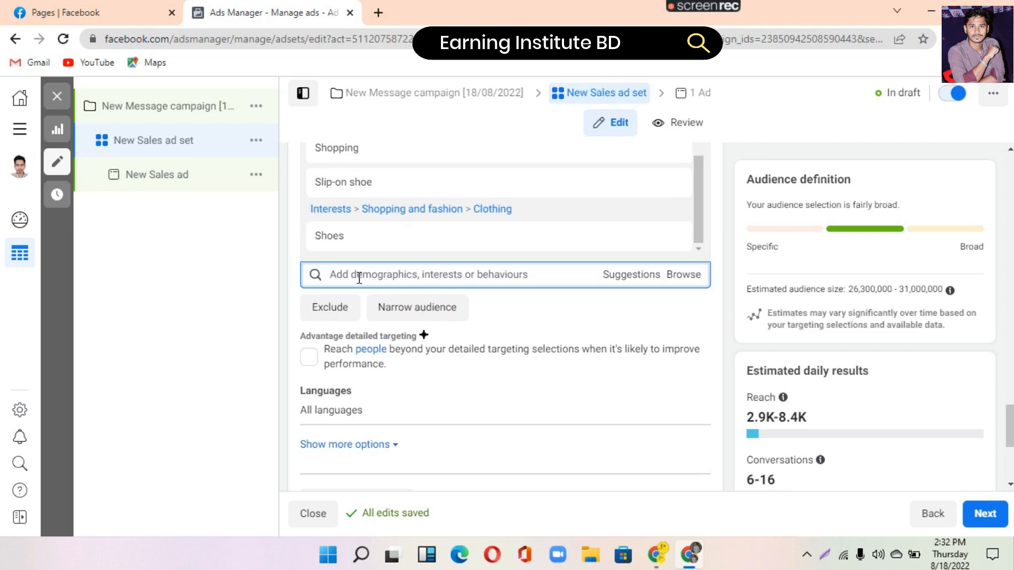
{"action": "type", "text": "St"}
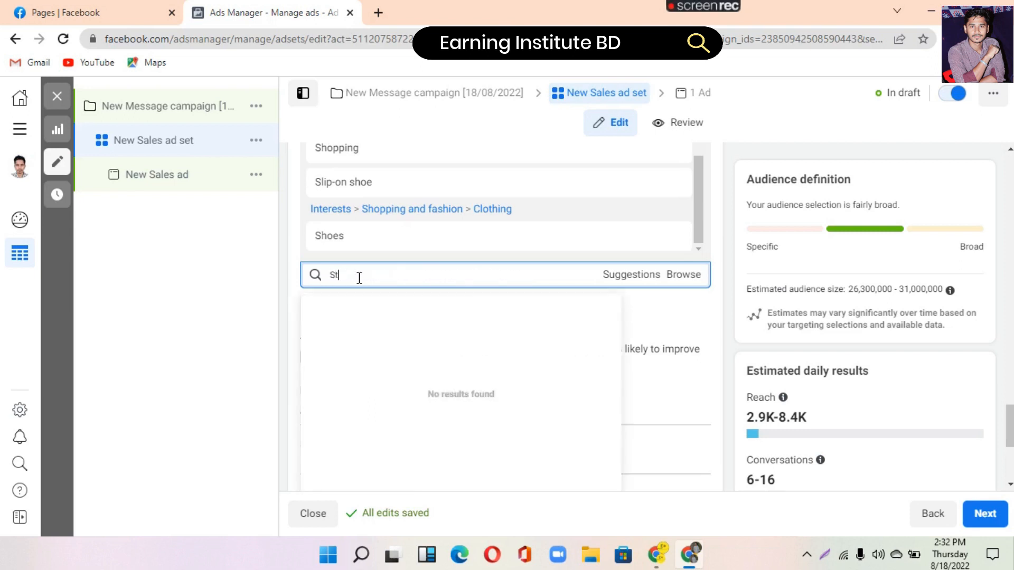
{"action": "type", "text": "yle"}
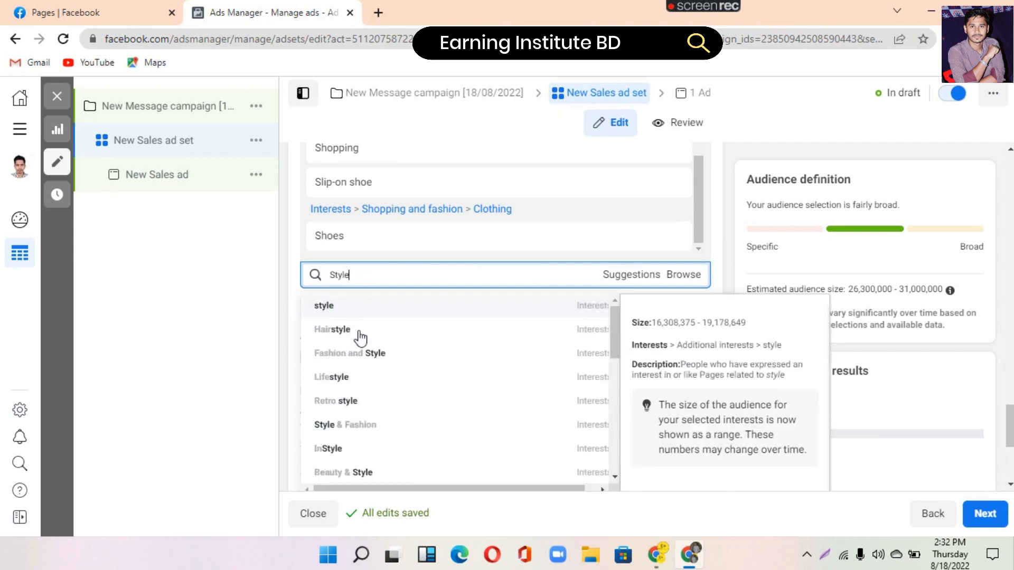
{"action": "left_click", "coordinate": [373, 425]}
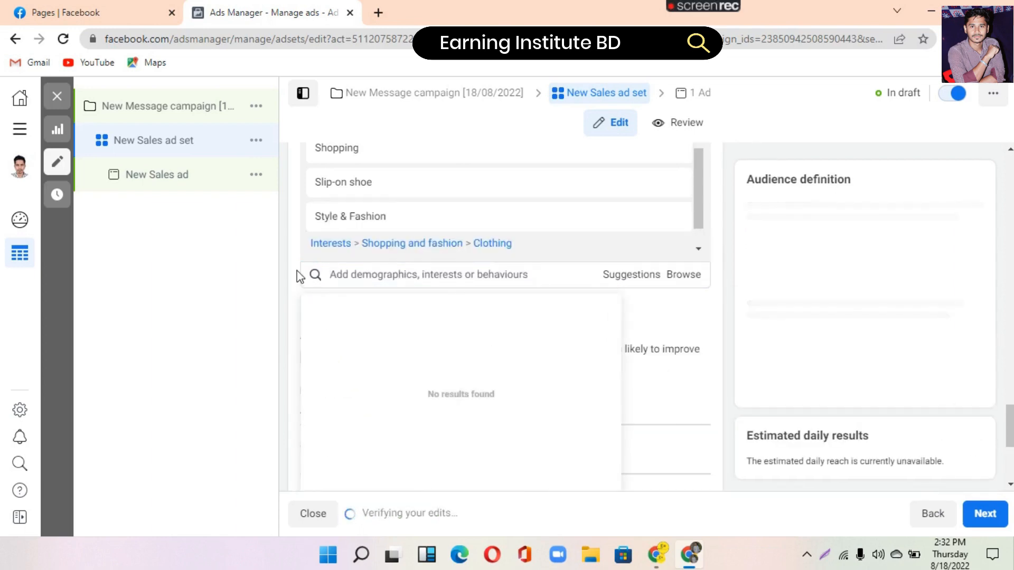
{"action": "scroll", "coordinate": [306, 237], "scroll_direction": "up", "scroll_amount": 3}
{"action": "scroll", "coordinate": [354, 301], "scroll_direction": "down", "scroll_amount": 4}
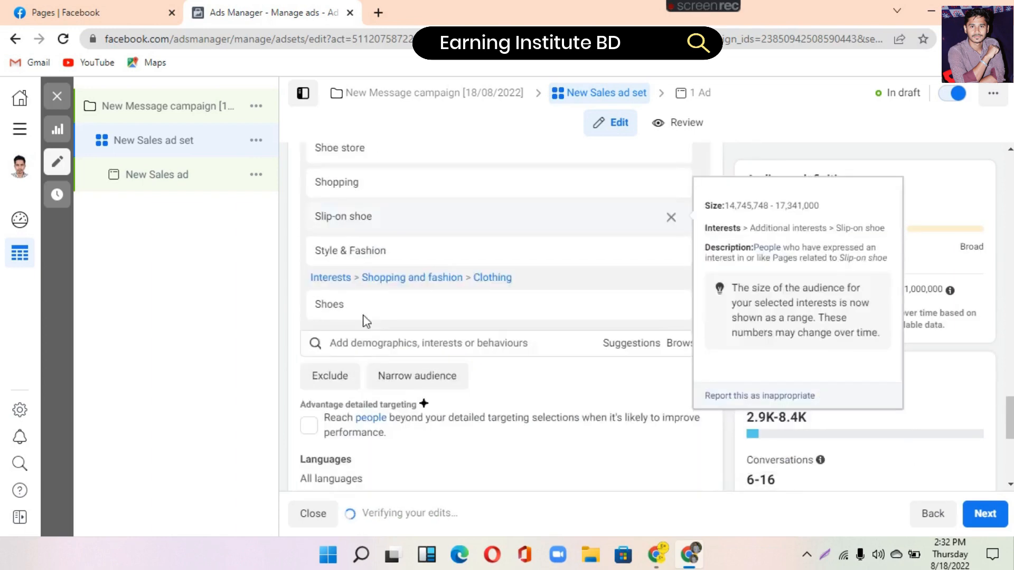
{"action": "mouse_move", "coordinate": [341, 239]}
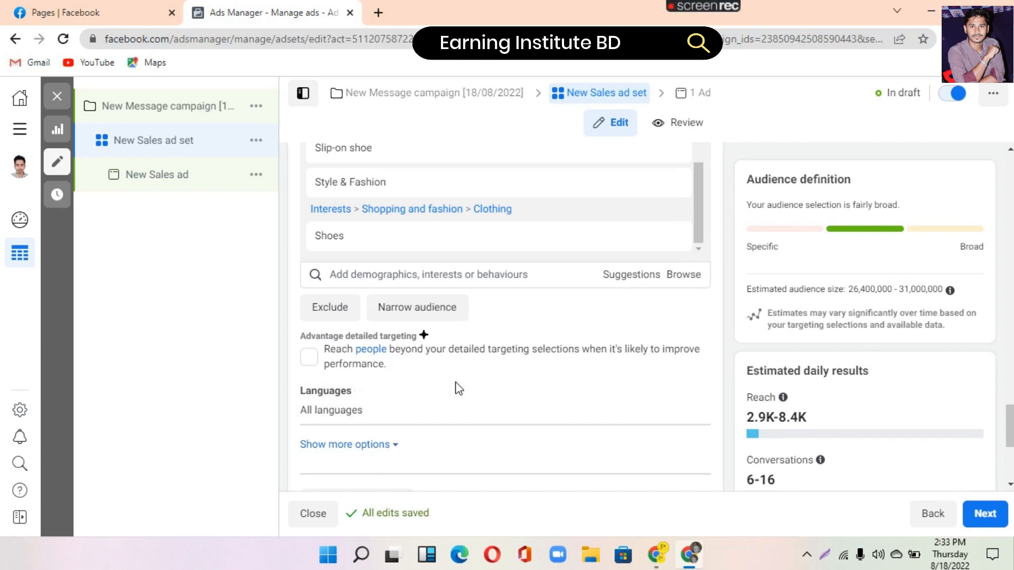
Narrow the audience to people who must also match the Cash on delivery or Home shopping interests.
{"action": "left_click", "coordinate": [400, 315]}
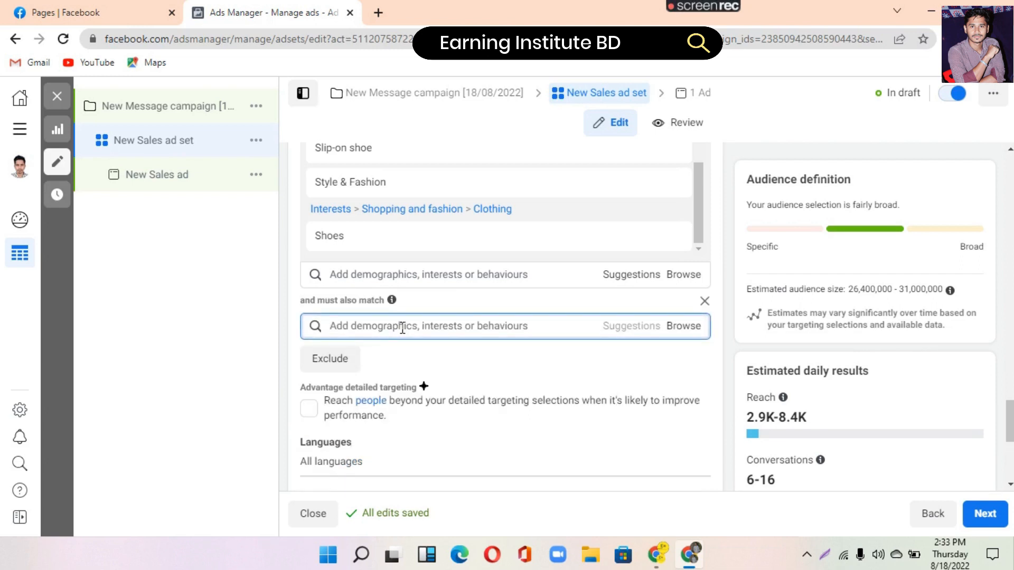
{"action": "type", "text": "Cash On"}
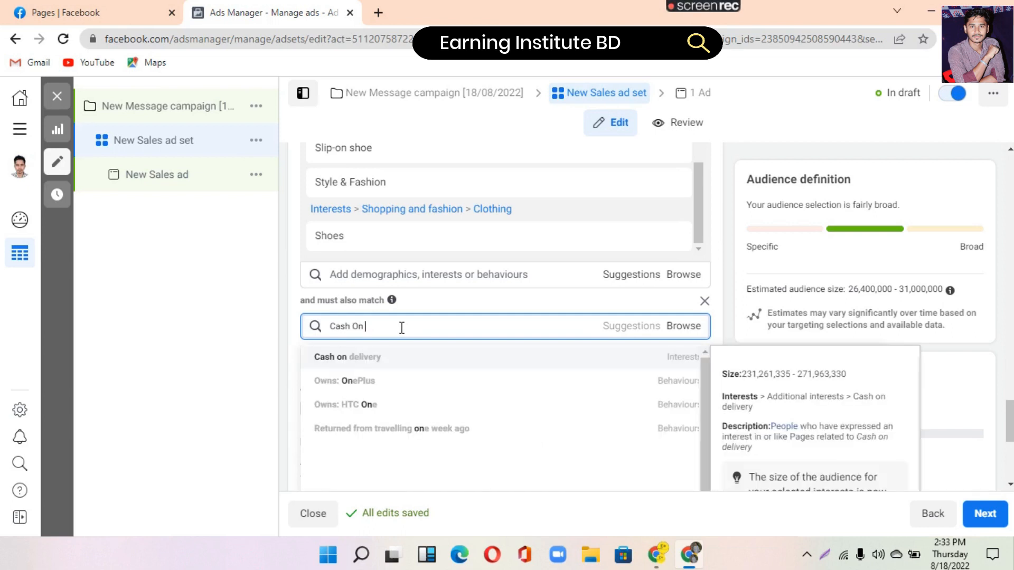
{"action": "left_click", "coordinate": [366, 358]}
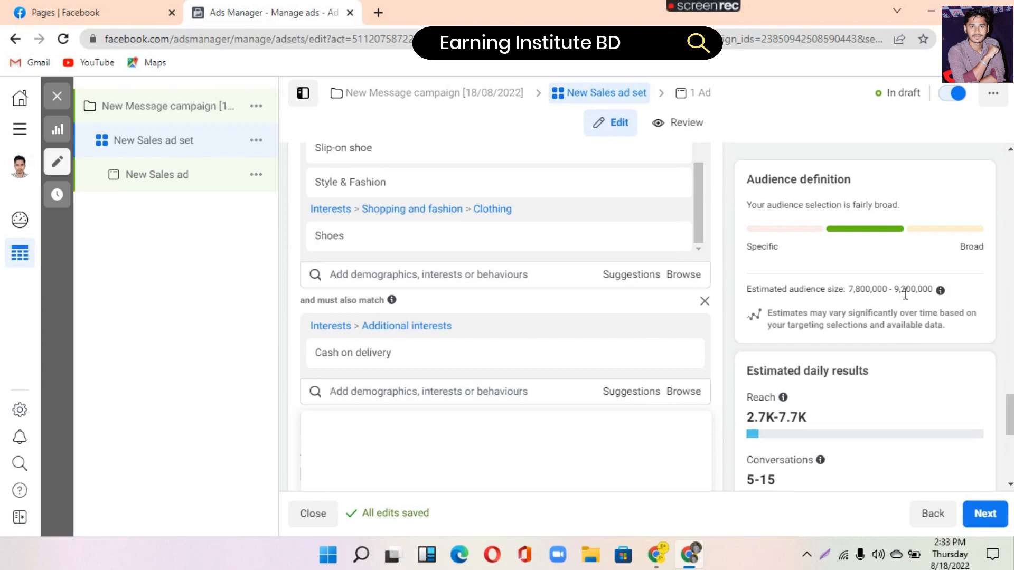
{"action": "left_click", "coordinate": [418, 395]}
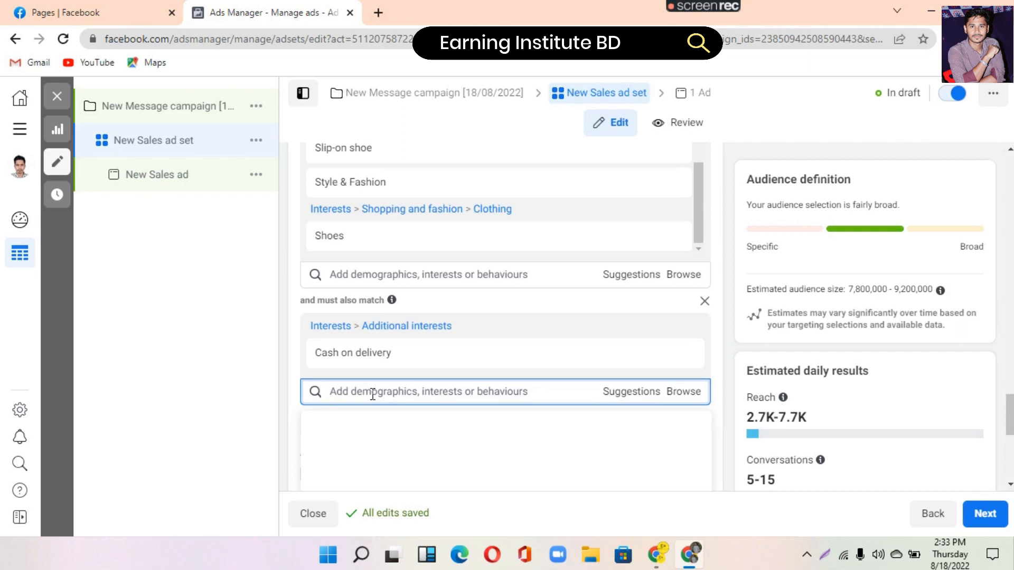
{"action": "type", "text": "Home shopping"}
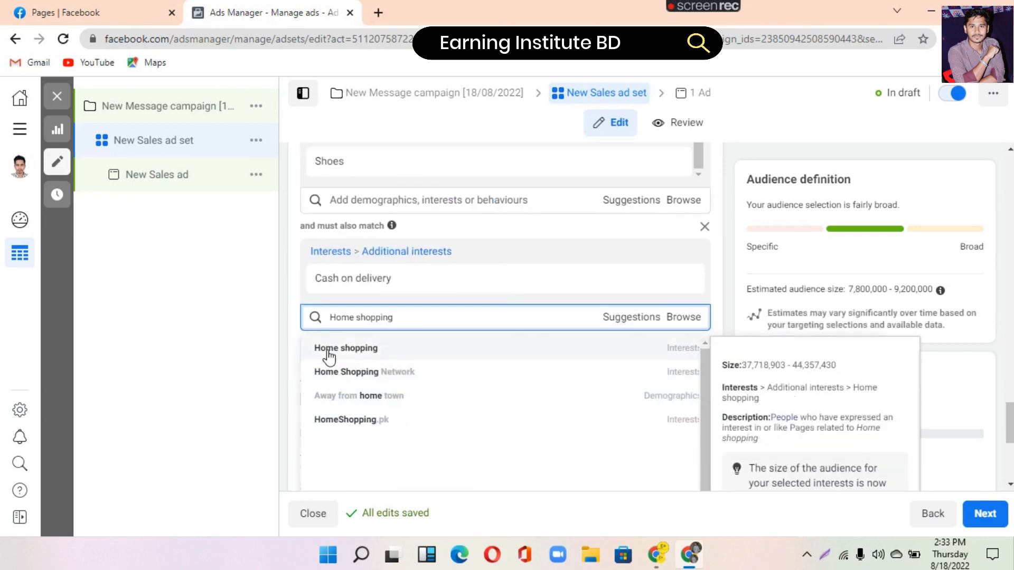
{"action": "left_click", "coordinate": [326, 352]}
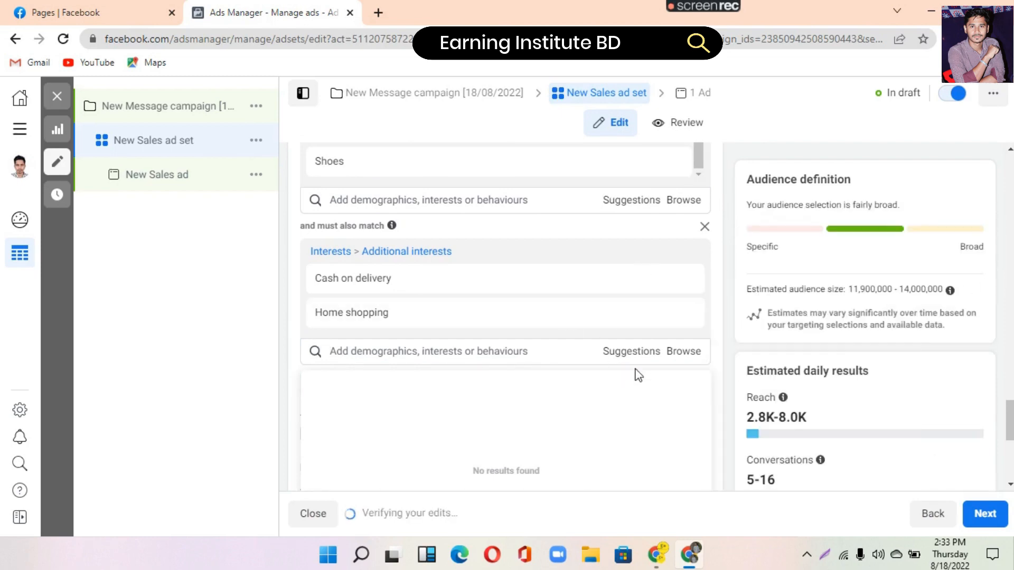
Examine the suggested options for the narrowed audience for further shopping and discount-related interests.
{"action": "left_click", "coordinate": [621, 352]}
{"action": "scroll", "coordinate": [320, 372], "scroll_direction": "down", "scroll_amount": 1}
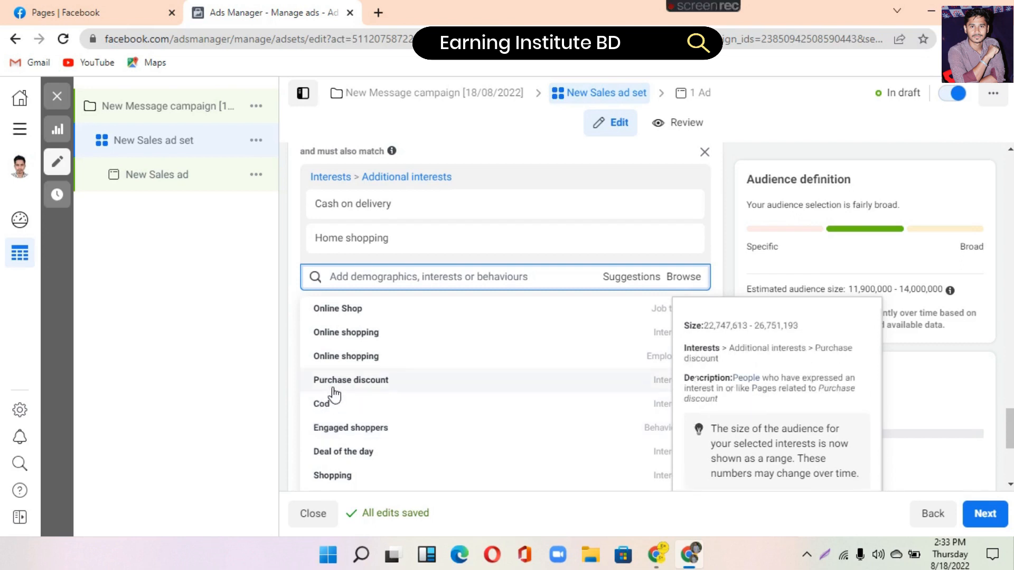
{"action": "scroll", "coordinate": [328, 386], "scroll_direction": "down", "scroll_amount": 2}
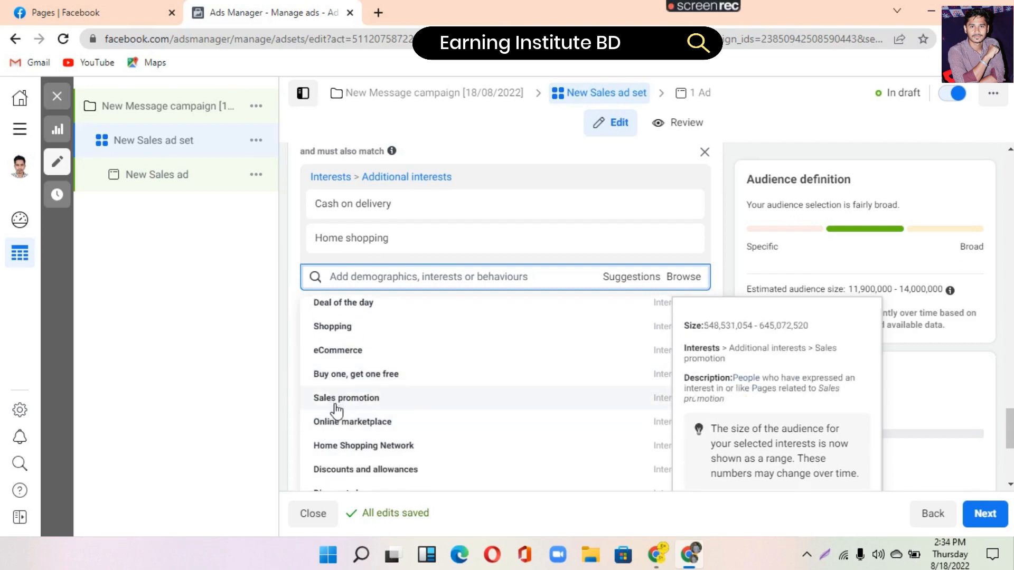
{"action": "scroll", "coordinate": [327, 437], "scroll_direction": "down", "scroll_amount": 1}
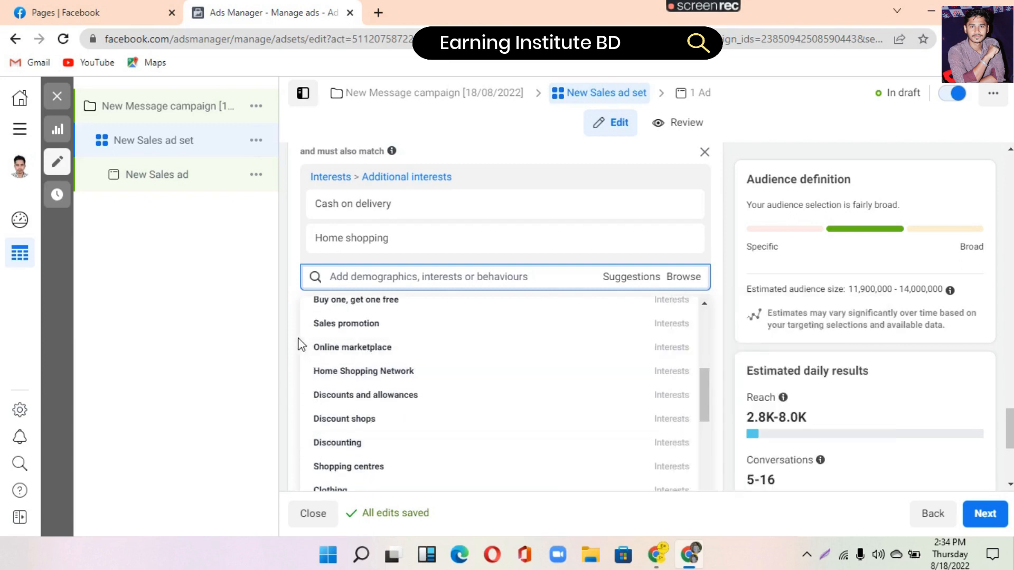
{"action": "scroll", "coordinate": [303, 349], "scroll_direction": "down", "scroll_amount": 1}
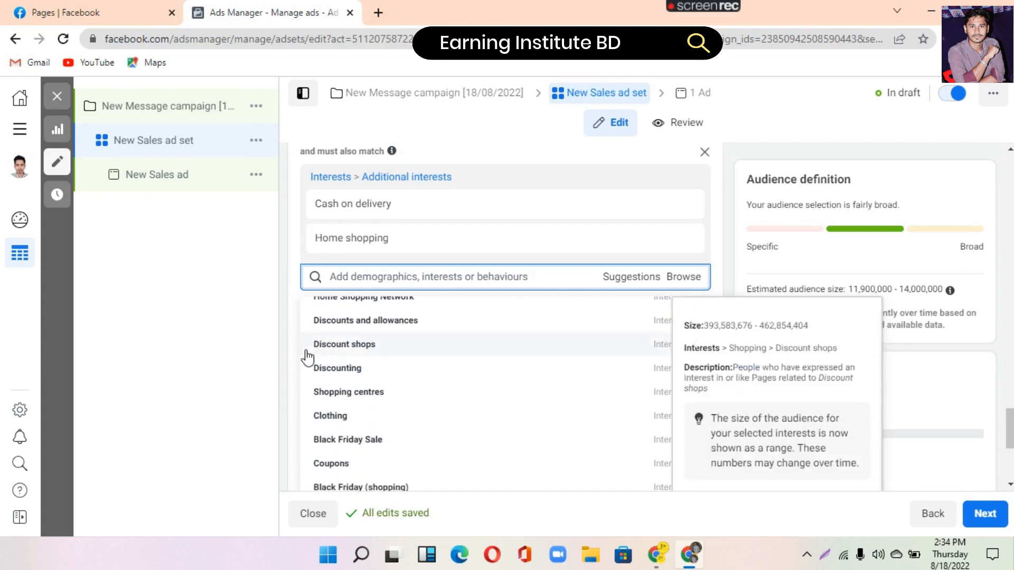
{"action": "scroll", "coordinate": [344, 387], "scroll_direction": "down", "scroll_amount": 1}
{"action": "scroll", "coordinate": [346, 396], "scroll_direction": "up", "scroll_amount": 1}
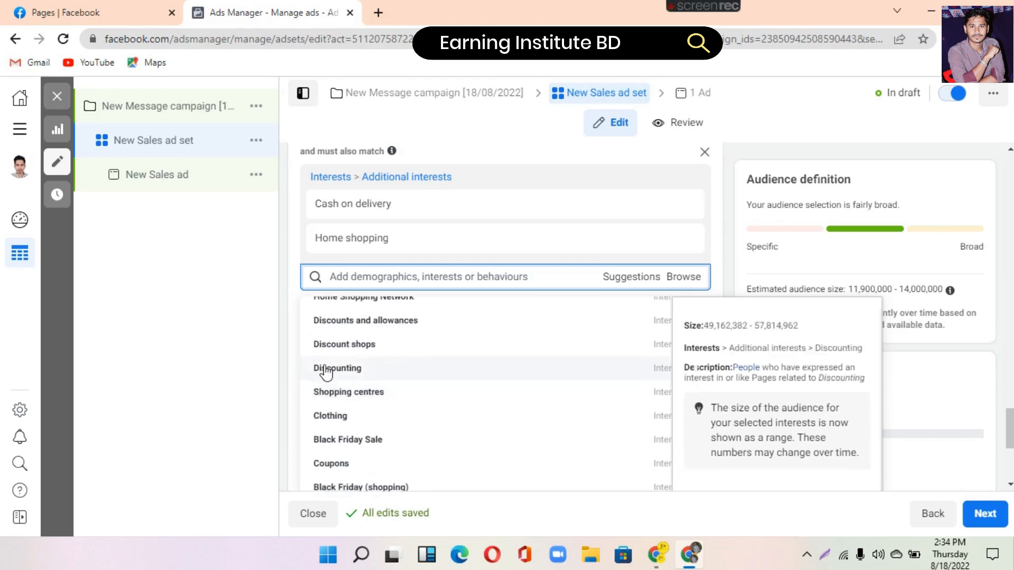
{"action": "scroll", "coordinate": [294, 303], "scroll_direction": "up", "scroll_amount": 2}
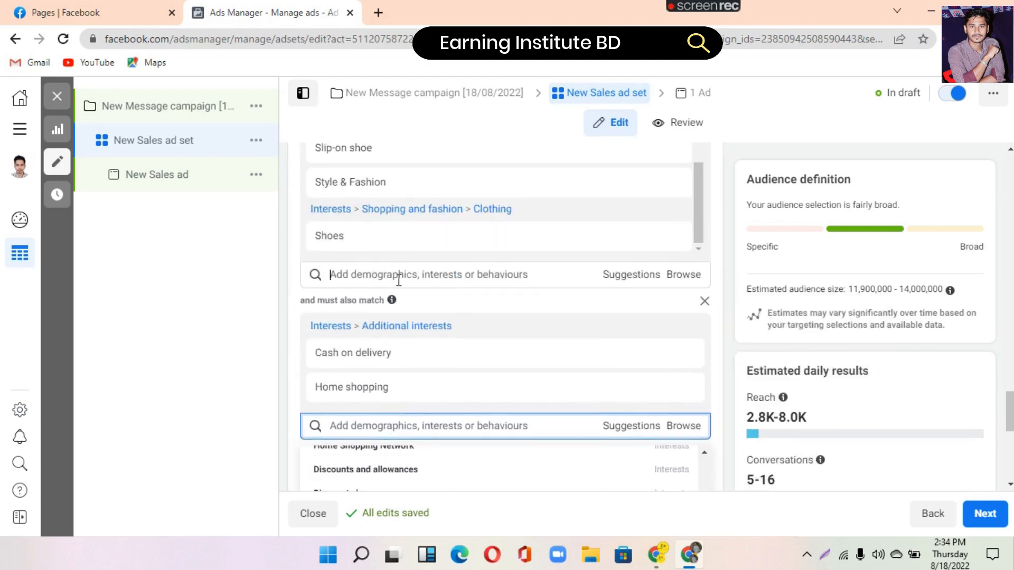
{"action": "left_click", "coordinate": [399, 280]}
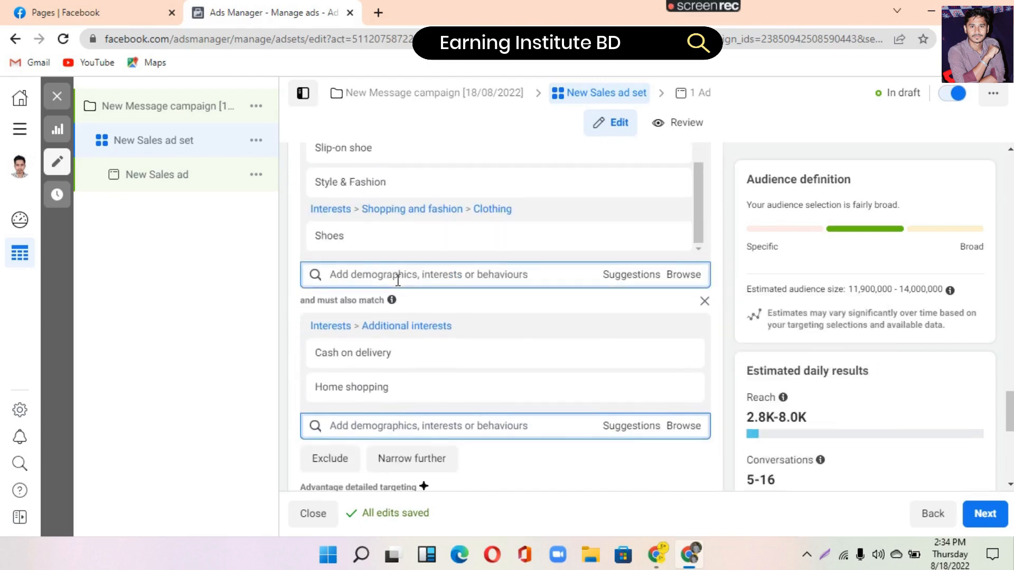
Search the main detailed targeting for Online shopping and add the Online shopping interest.
{"action": "type", "text": "Online"}
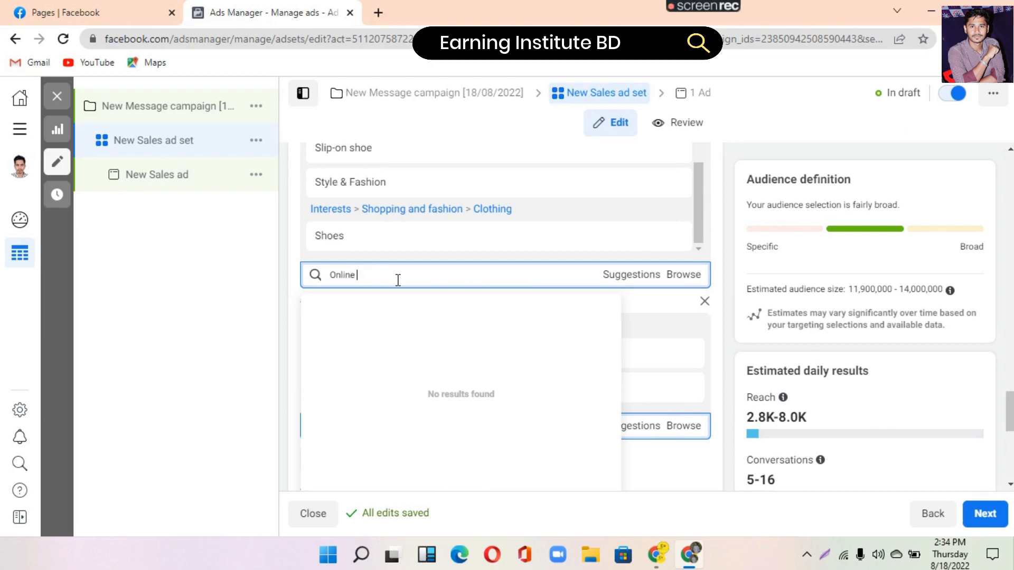
{"action": "type", "text": " shopping"}
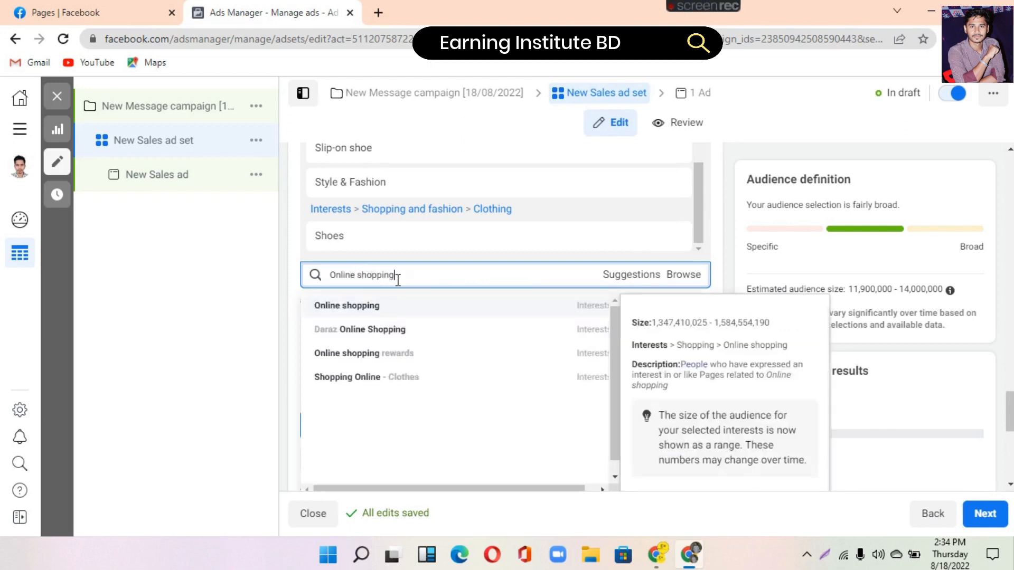
{"action": "left_click", "coordinate": [368, 308]}
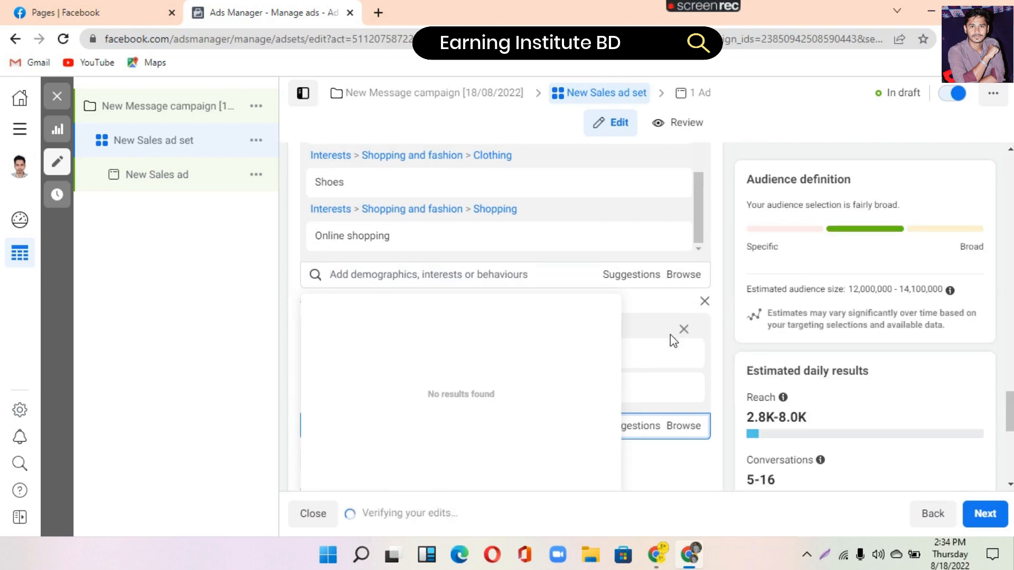
{"action": "left_click", "coordinate": [685, 305]}
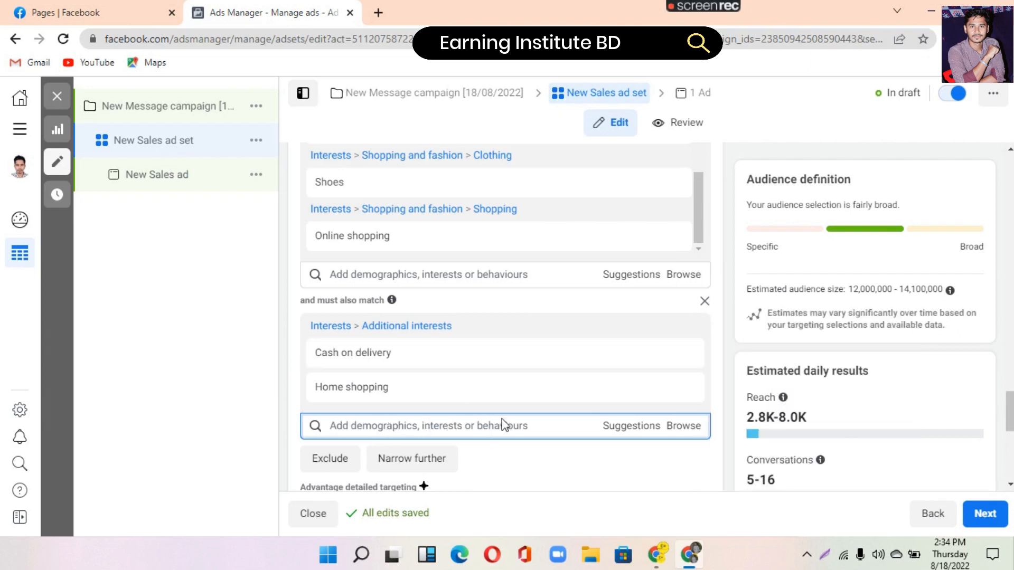
Examine the suggested interests and behaviours for the must-also-match group, from engaged shoppers to discounts and credit cards, and close the list.
{"action": "left_click", "coordinate": [608, 428]}
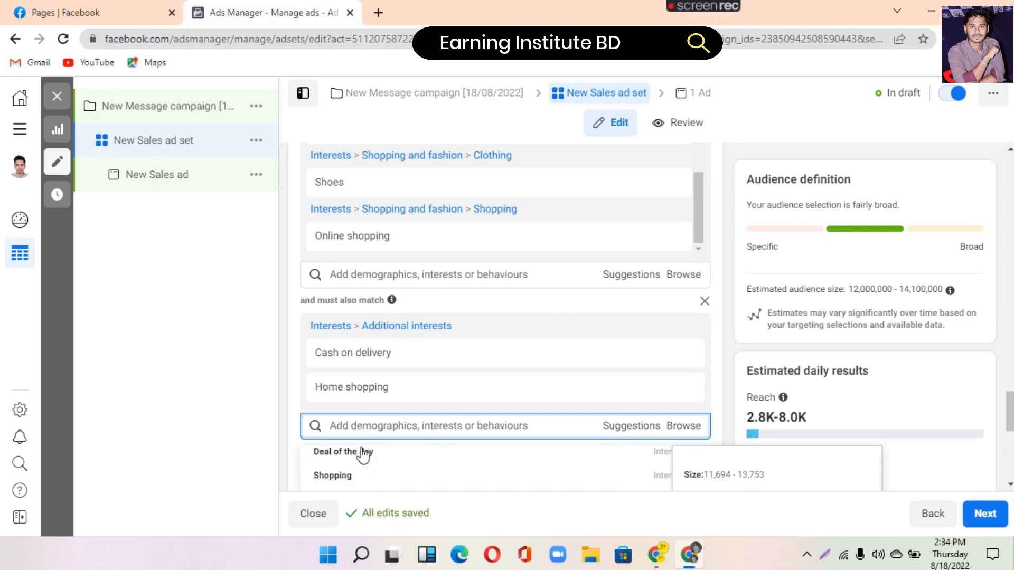
{"action": "scroll", "coordinate": [299, 412], "scroll_direction": "down", "scroll_amount": 2}
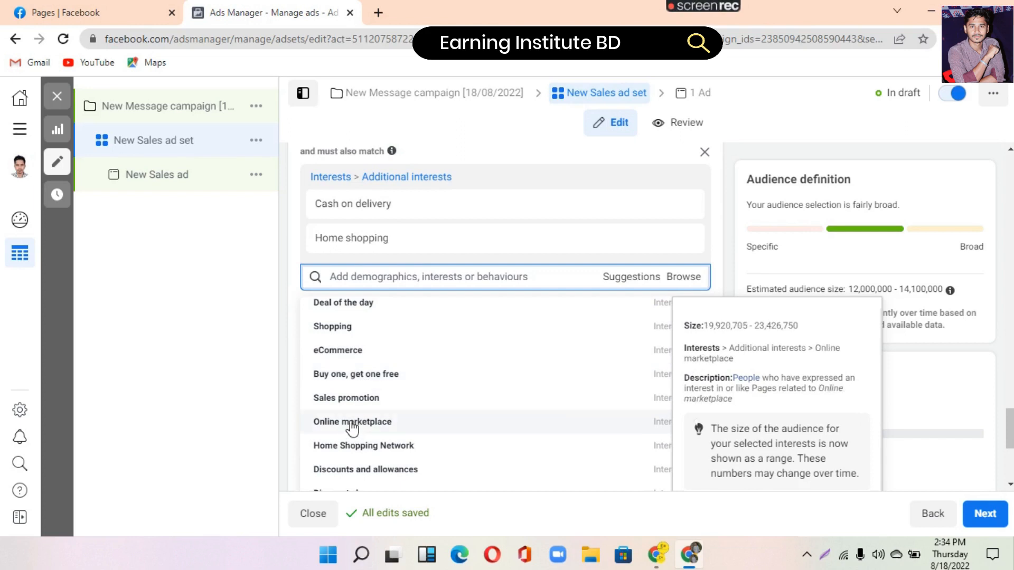
{"action": "scroll", "coordinate": [359, 448], "scroll_direction": "down", "scroll_amount": 1}
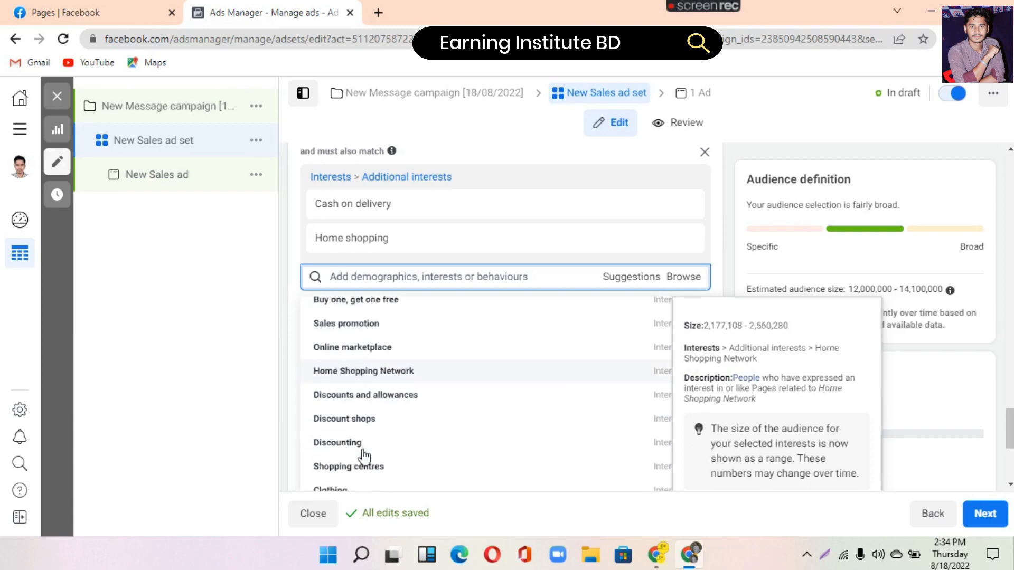
{"action": "scroll", "coordinate": [404, 434], "scroll_direction": "down", "scroll_amount": 1}
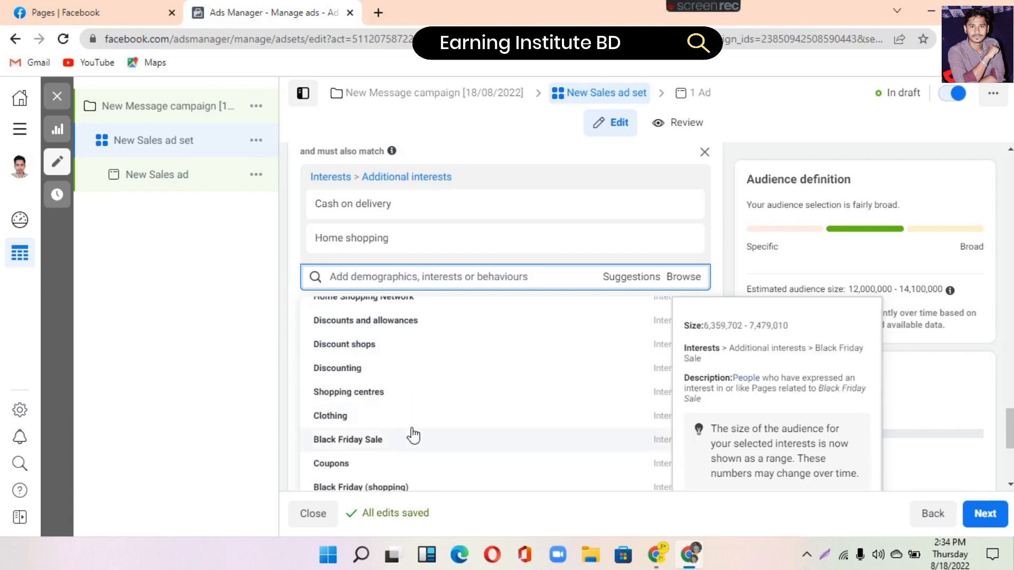
{"action": "left_click", "coordinate": [672, 284]}
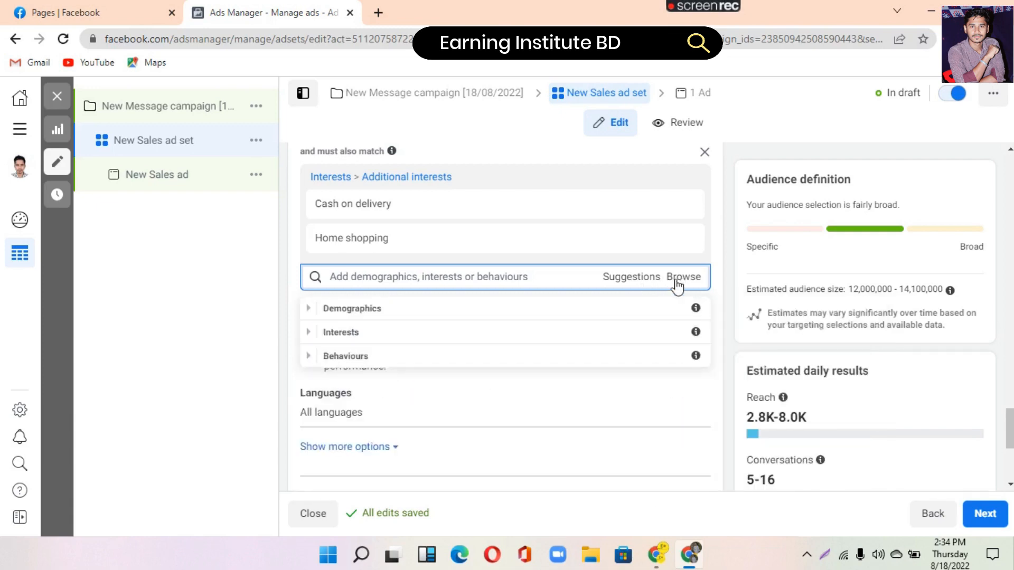
{"action": "left_click", "coordinate": [552, 276]}
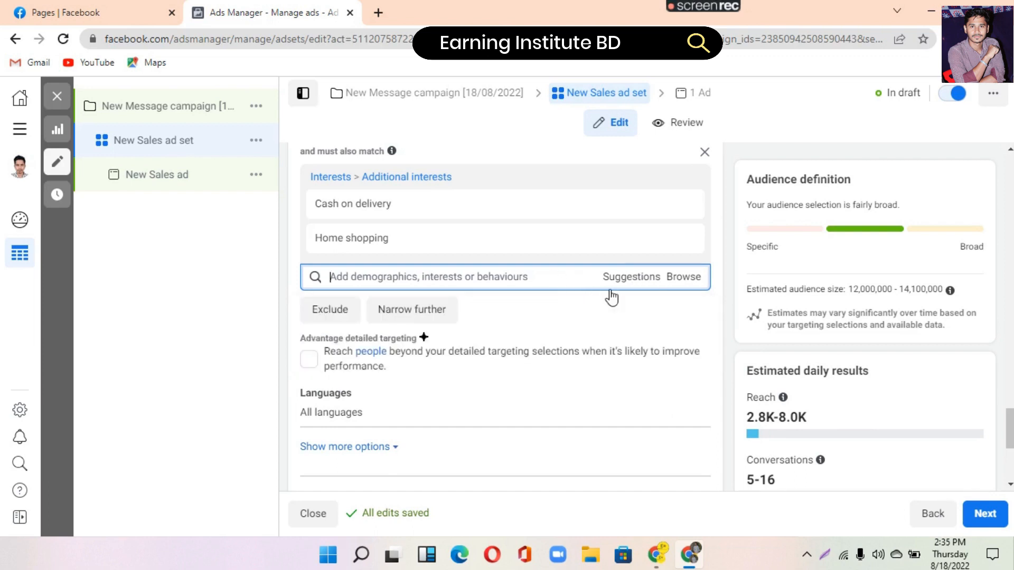
{"action": "left_click", "coordinate": [615, 278]}
{"action": "scroll", "coordinate": [556, 386], "scroll_direction": "down", "scroll_amount": 1}
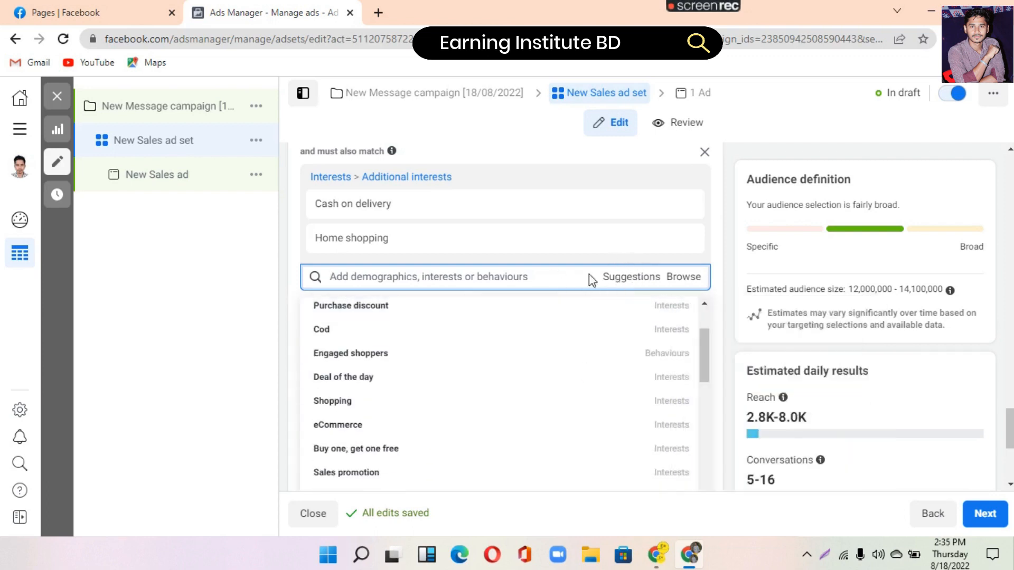
{"action": "scroll", "coordinate": [526, 405], "scroll_direction": "down", "scroll_amount": 1}
{"action": "scroll", "coordinate": [525, 407], "scroll_direction": "down", "scroll_amount": 1}
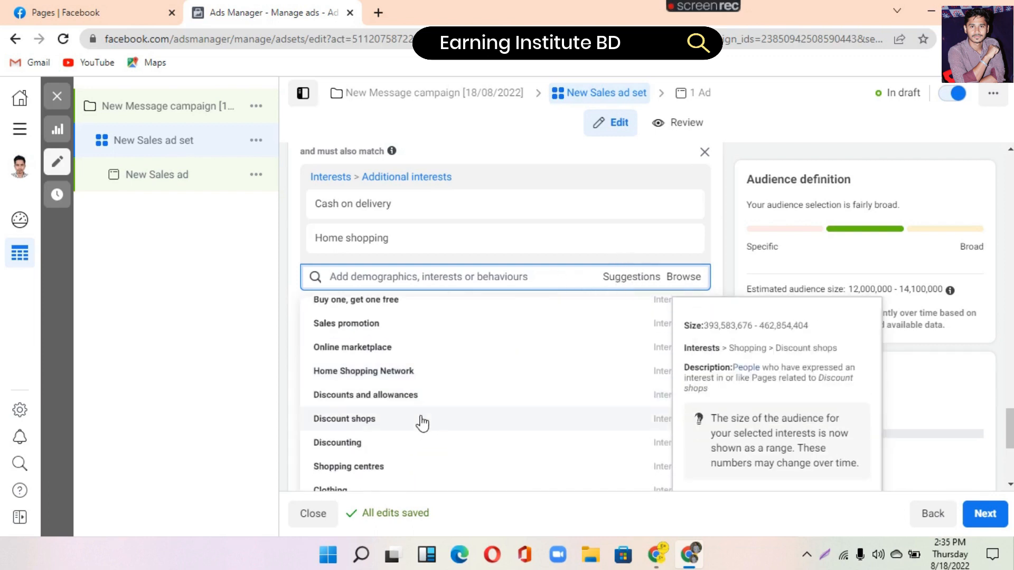
{"action": "scroll", "coordinate": [421, 423], "scroll_direction": "down", "scroll_amount": 2}
{"action": "scroll", "coordinate": [346, 433], "scroll_direction": "down", "scroll_amount": 1}
{"action": "scroll", "coordinate": [356, 423], "scroll_direction": "down", "scroll_amount": 1}
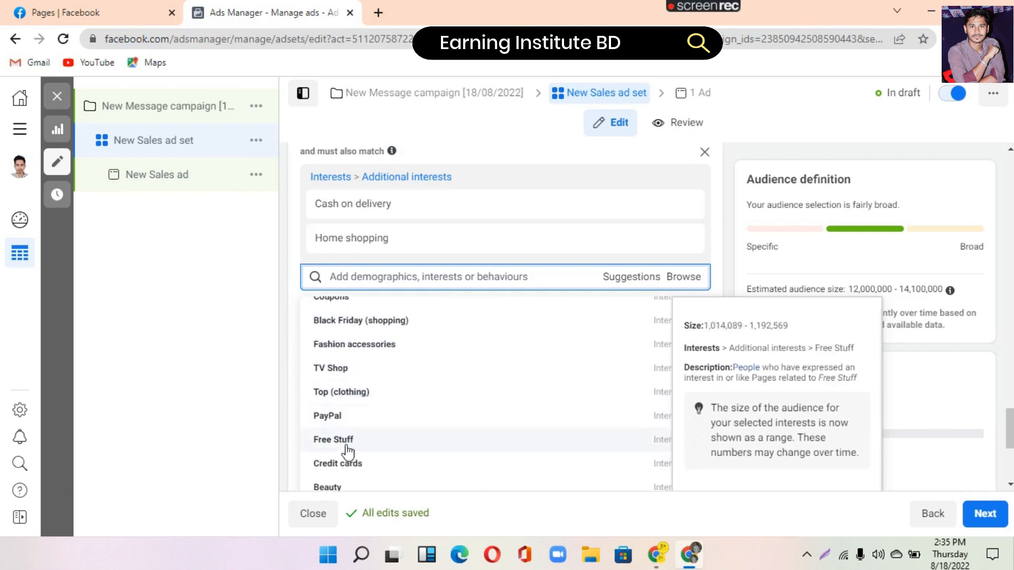
{"action": "scroll", "coordinate": [396, 454], "scroll_direction": "up", "scroll_amount": 1}
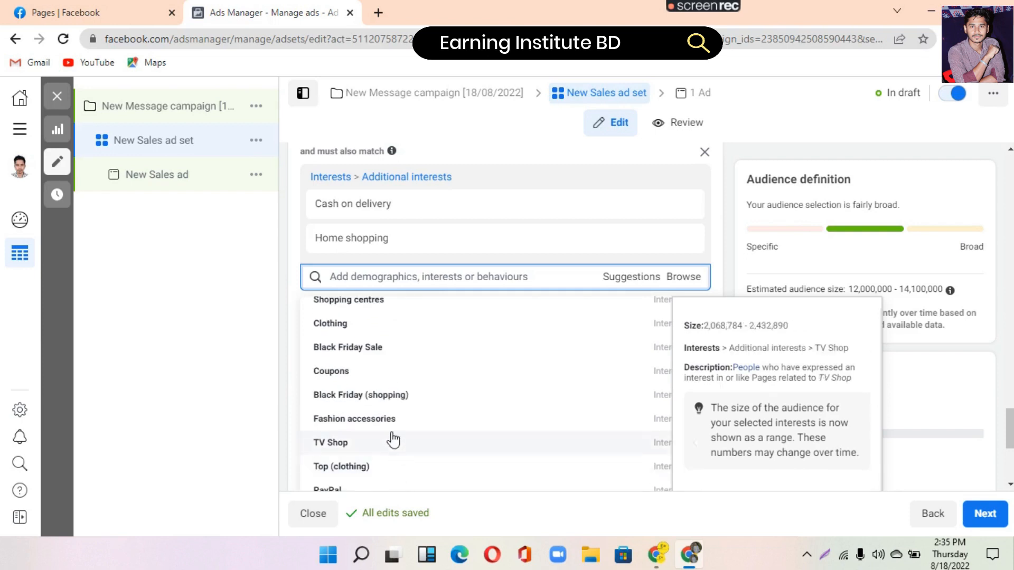
{"action": "scroll", "coordinate": [365, 376], "scroll_direction": "up", "scroll_amount": 1}
{"action": "scroll", "coordinate": [366, 379], "scroll_direction": "up", "scroll_amount": 1}
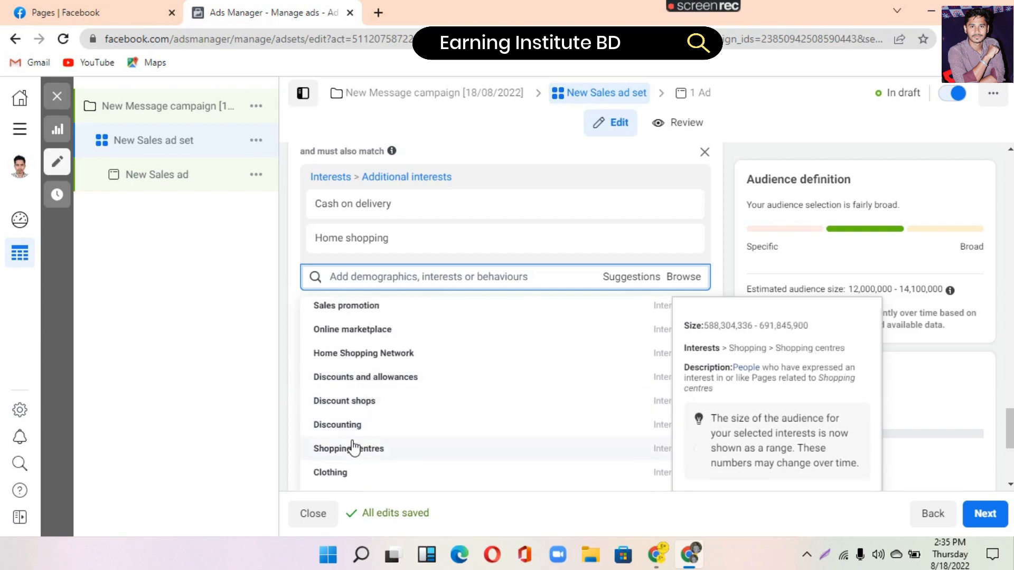
{"action": "scroll", "coordinate": [338, 429], "scroll_direction": "up", "scroll_amount": 1}
{"action": "scroll", "coordinate": [334, 429], "scroll_direction": "up", "scroll_amount": 1}
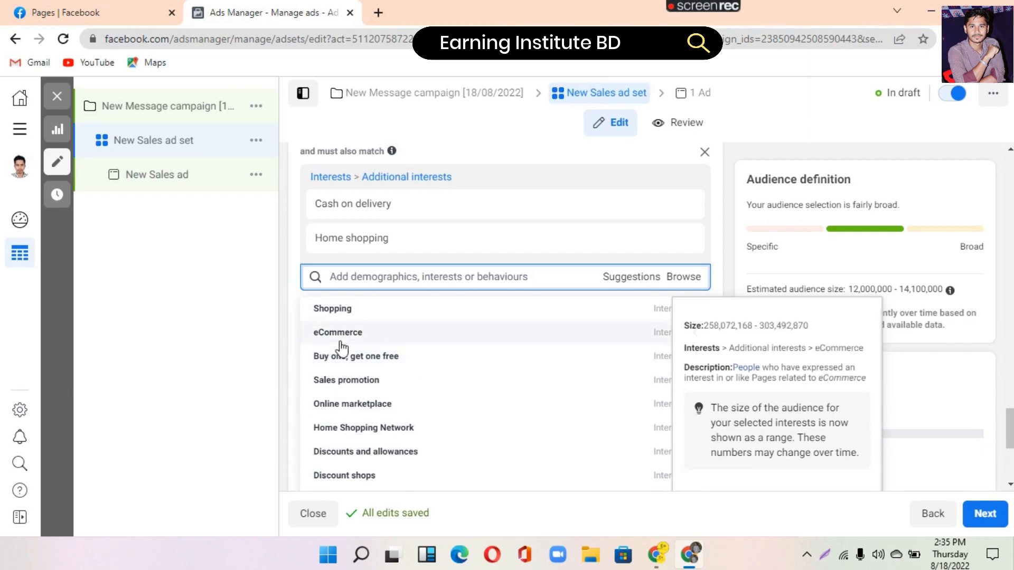
{"action": "scroll", "coordinate": [375, 432], "scroll_direction": "down", "scroll_amount": 3}
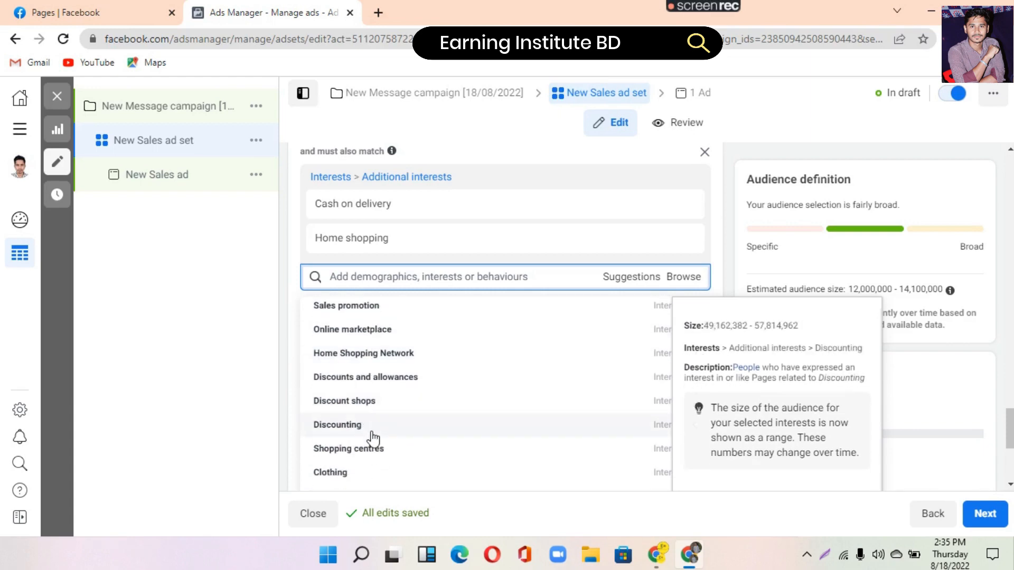
{"action": "scroll", "coordinate": [369, 453], "scroll_direction": "up", "scroll_amount": 6}
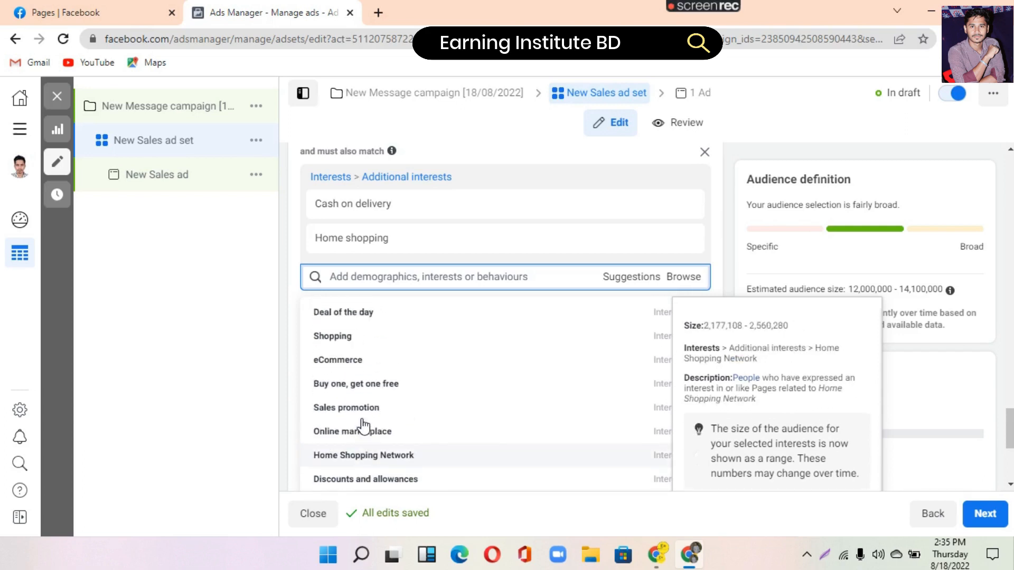
{"action": "scroll", "coordinate": [362, 427], "scroll_direction": "up", "scroll_amount": 4}
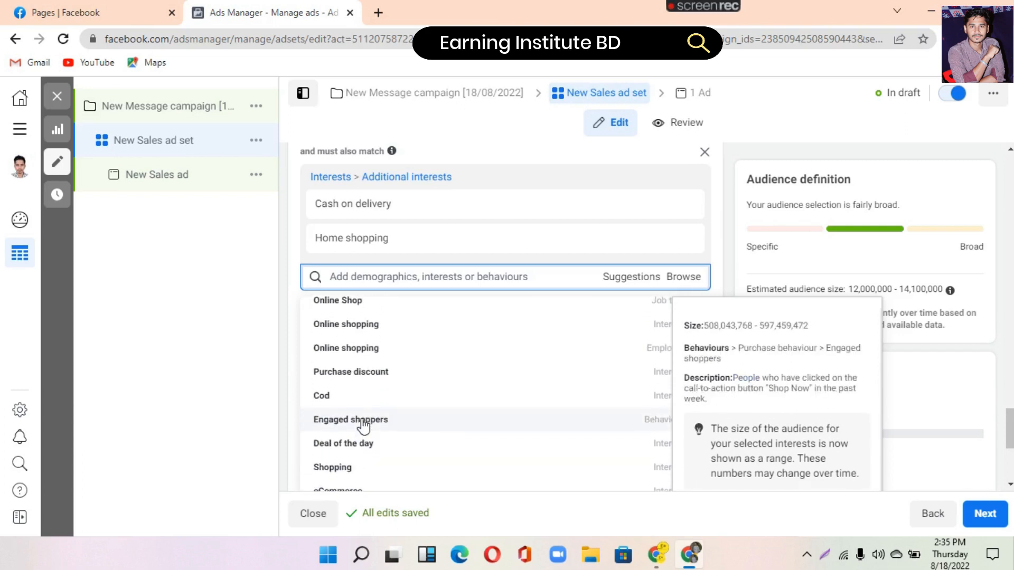
{"action": "left_click", "coordinate": [294, 300]}
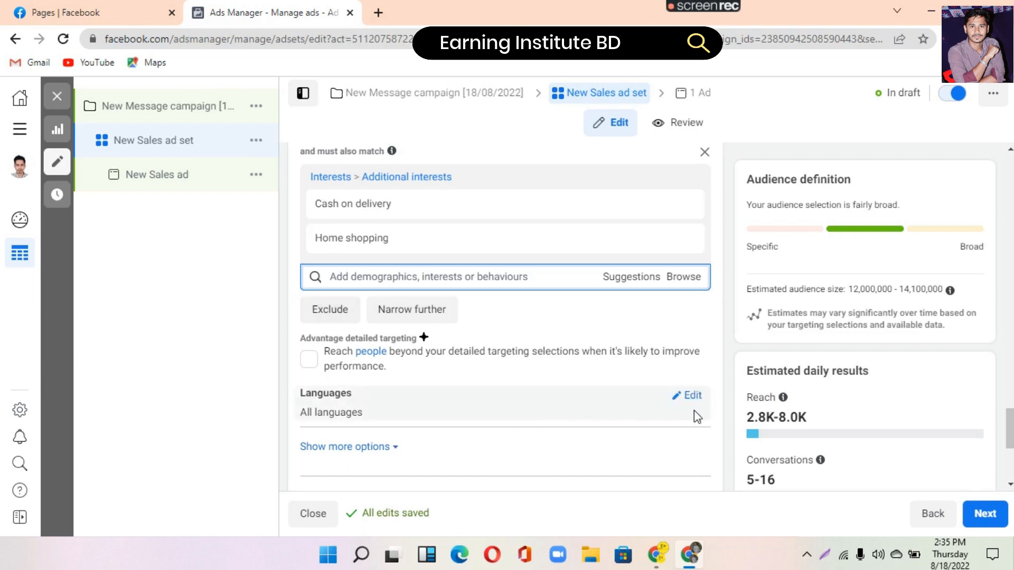
Switch the ad set to manual placements and exclude the Instagram platform.
{"action": "scroll", "coordinate": [694, 411], "scroll_direction": "down", "scroll_amount": 1}
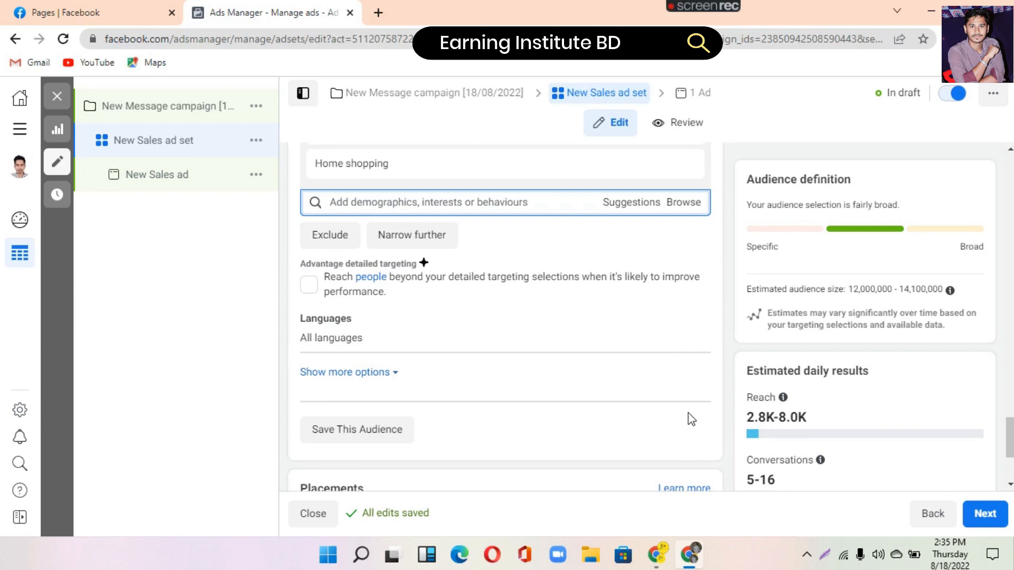
{"action": "scroll", "coordinate": [638, 413], "scroll_direction": "down", "scroll_amount": 2}
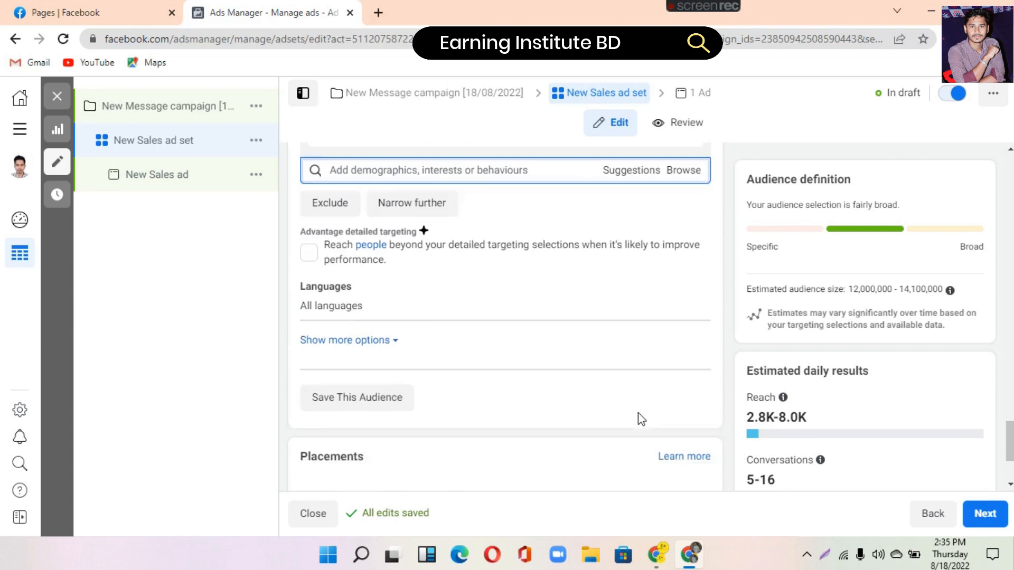
{"action": "scroll", "coordinate": [351, 434], "scroll_direction": "down", "scroll_amount": 1}
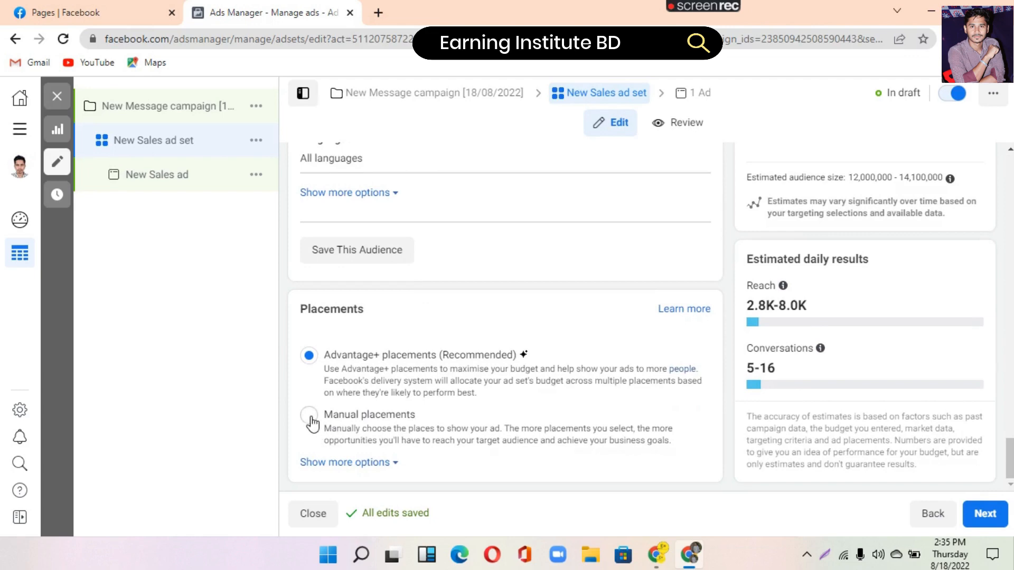
{"action": "left_click", "coordinate": [310, 415]}
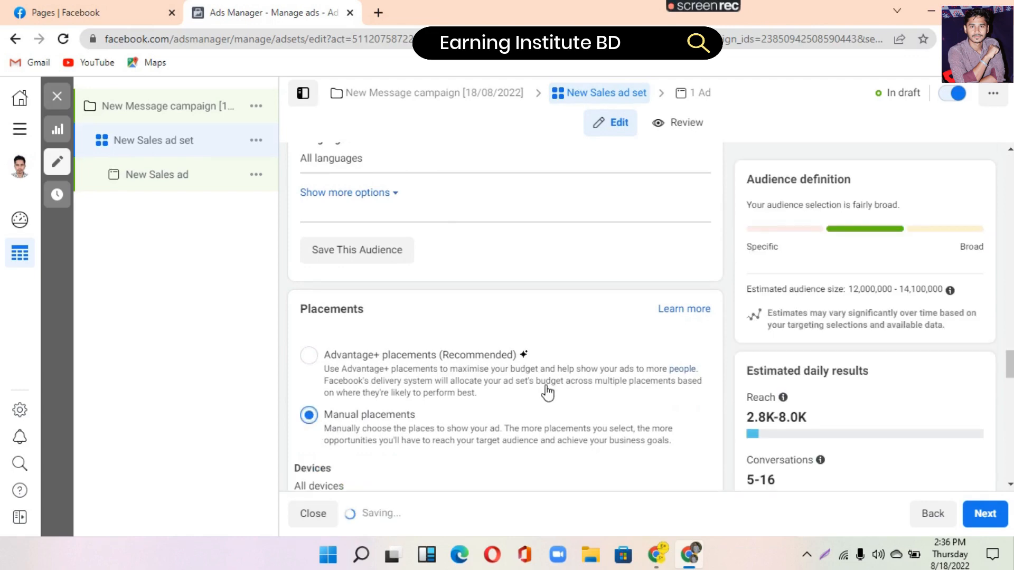
{"action": "scroll", "coordinate": [534, 390], "scroll_direction": "down", "scroll_amount": 3}
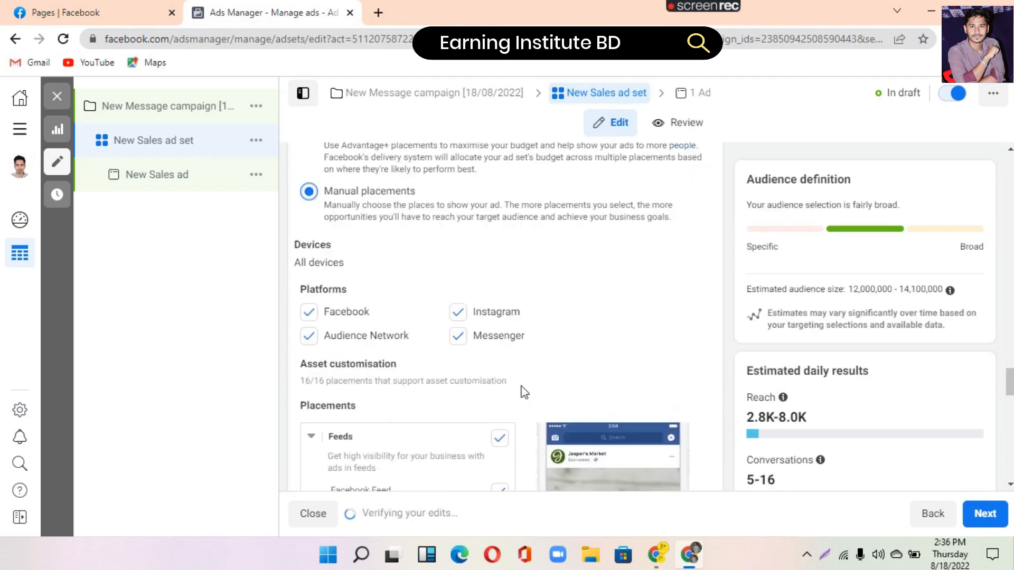
{"action": "left_click", "coordinate": [457, 313]}
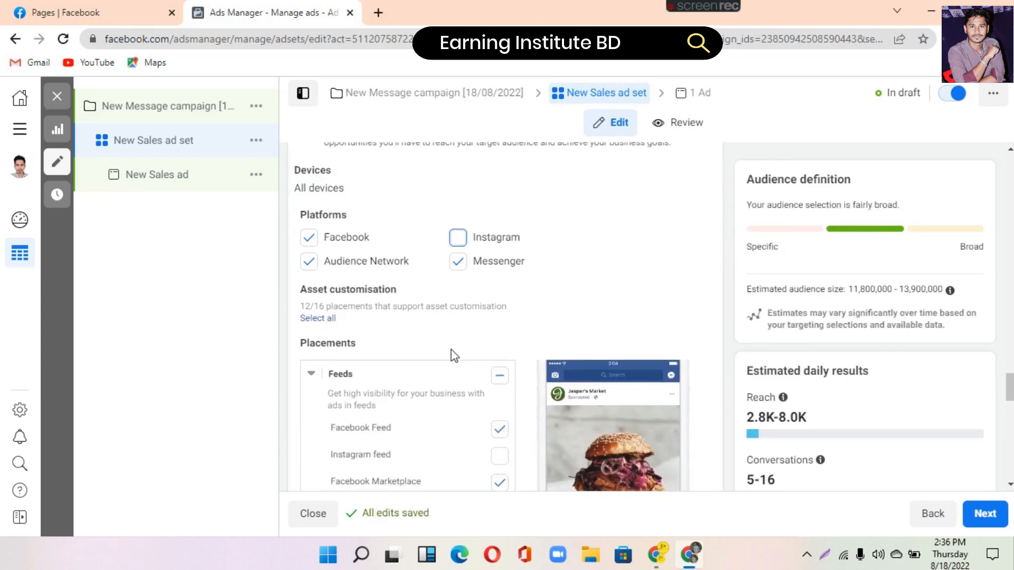
Review the individual placements from feeds to apps and sites, trying In-stream switched off and restoring it.
{"action": "scroll", "coordinate": [449, 356], "scroll_direction": "down", "scroll_amount": 3}
{"action": "scroll", "coordinate": [331, 367], "scroll_direction": "down", "scroll_amount": 4}
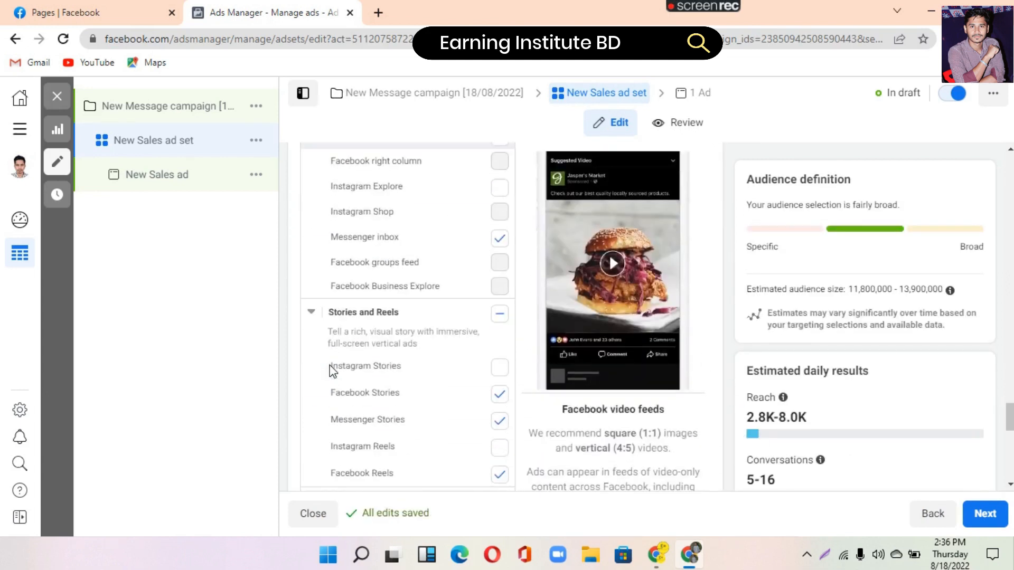
{"action": "scroll", "coordinate": [477, 364], "scroll_direction": "down", "scroll_amount": 3}
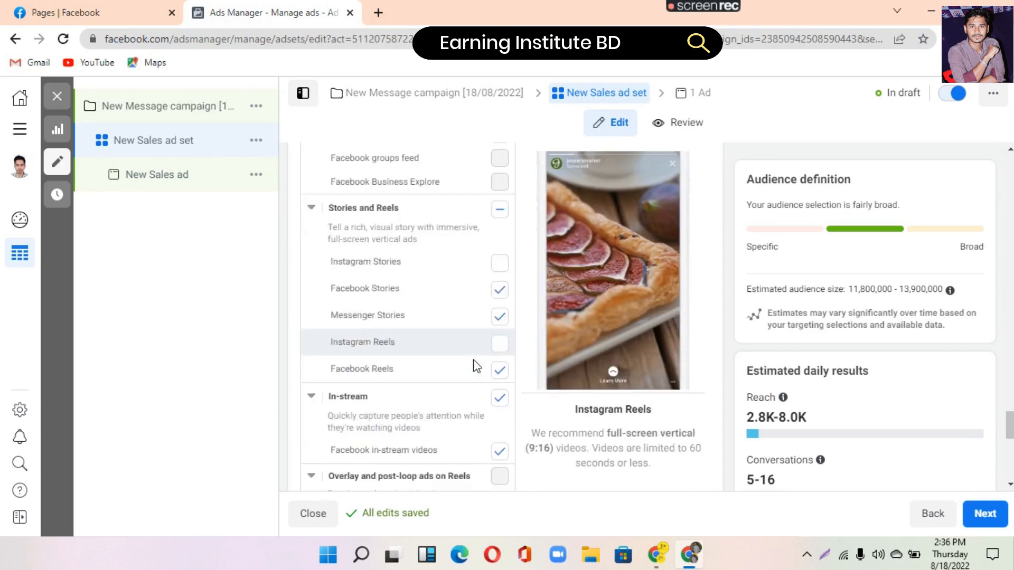
{"action": "left_click", "coordinate": [501, 354]}
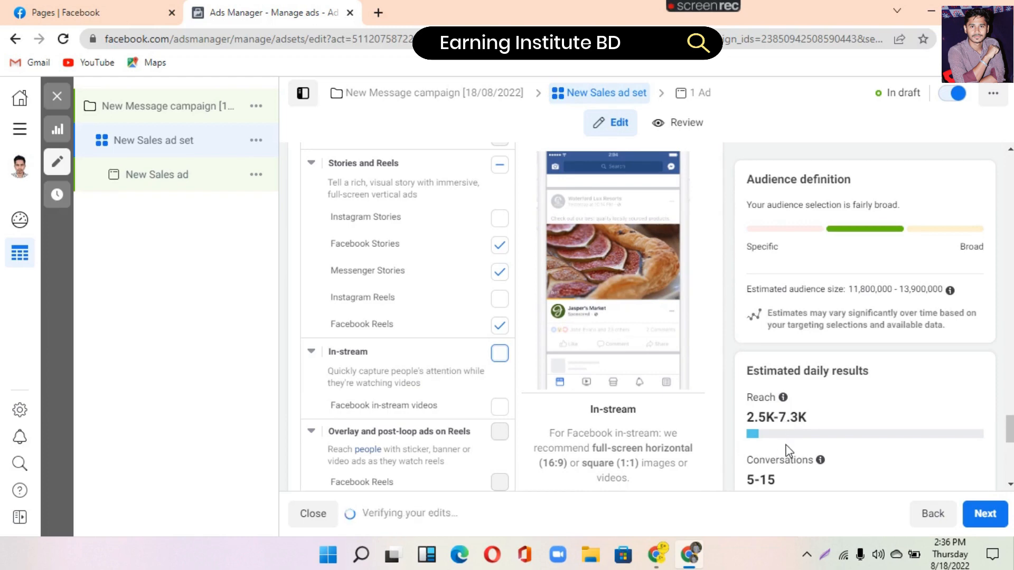
{"action": "left_click", "coordinate": [495, 359]}
{"action": "scroll", "coordinate": [530, 404], "scroll_direction": "down", "scroll_amount": 1}
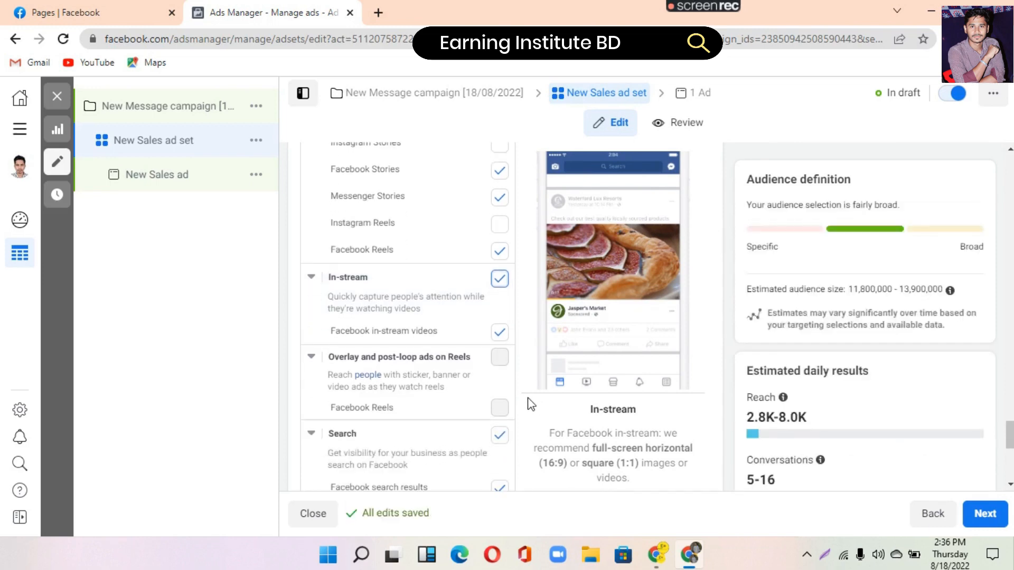
{"action": "scroll", "coordinate": [531, 404], "scroll_direction": "down", "scroll_amount": 2}
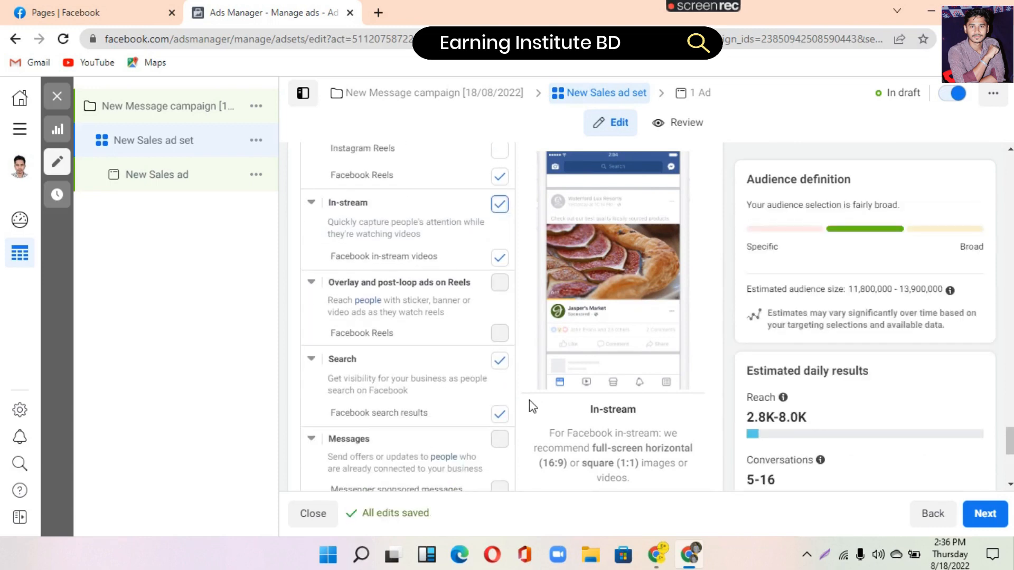
{"action": "scroll", "coordinate": [529, 399], "scroll_direction": "down", "scroll_amount": 3}
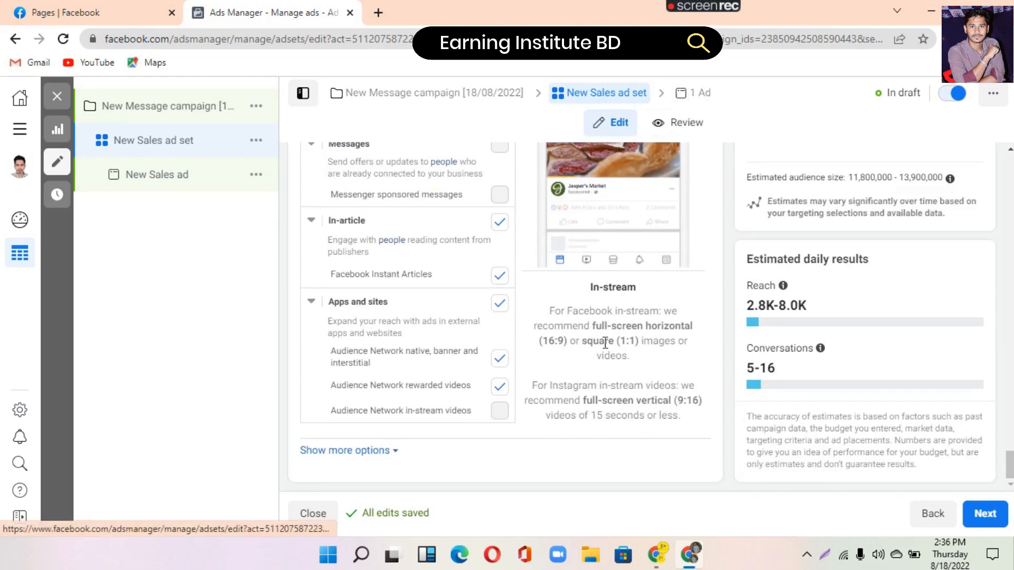
{"action": "scroll", "coordinate": [517, 413], "scroll_direction": "up", "scroll_amount": 1}
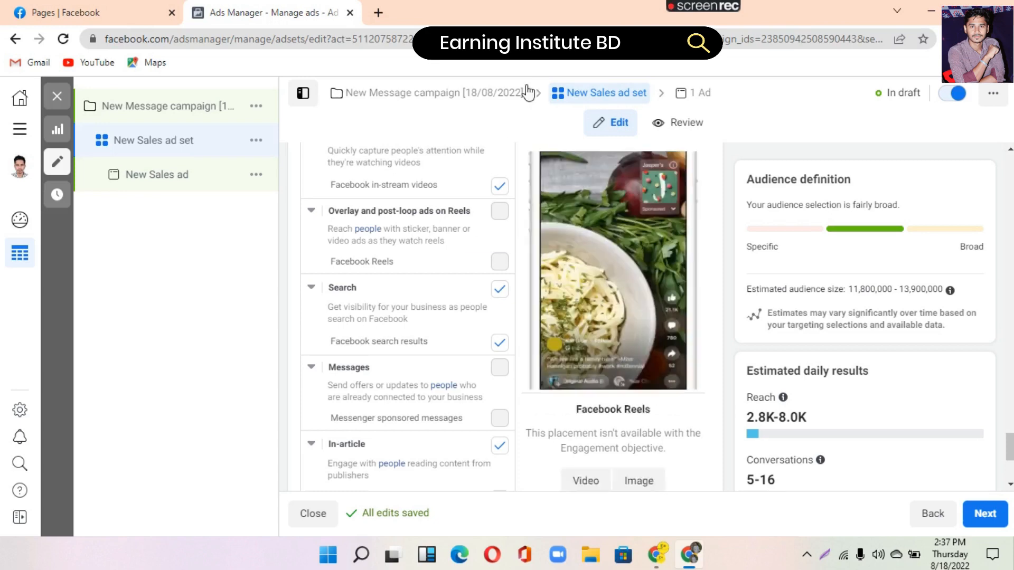
Review the ad's setup and creative, dismissing the publishing account notice, and check the campaign's objective, A/B test and budget settings.
{"action": "left_click", "coordinate": [698, 95]}
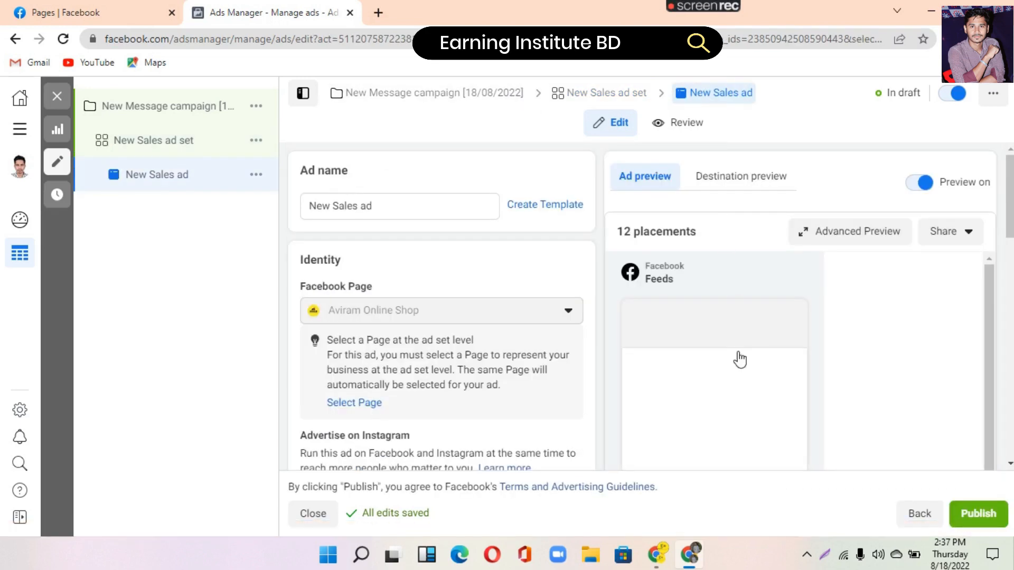
{"action": "scroll", "coordinate": [586, 379], "scroll_direction": "down", "scroll_amount": 8}
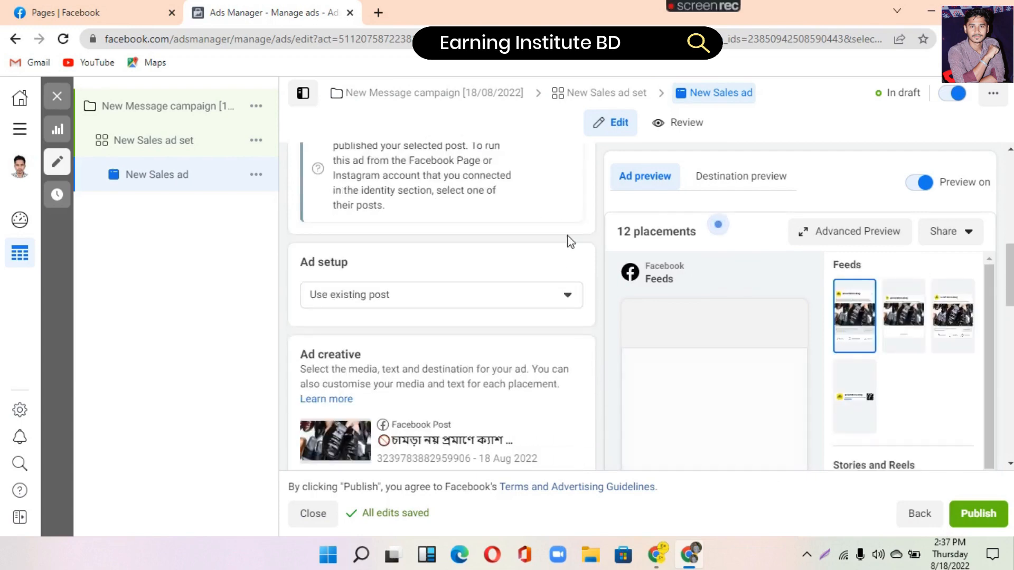
{"action": "left_click", "coordinate": [565, 150]}
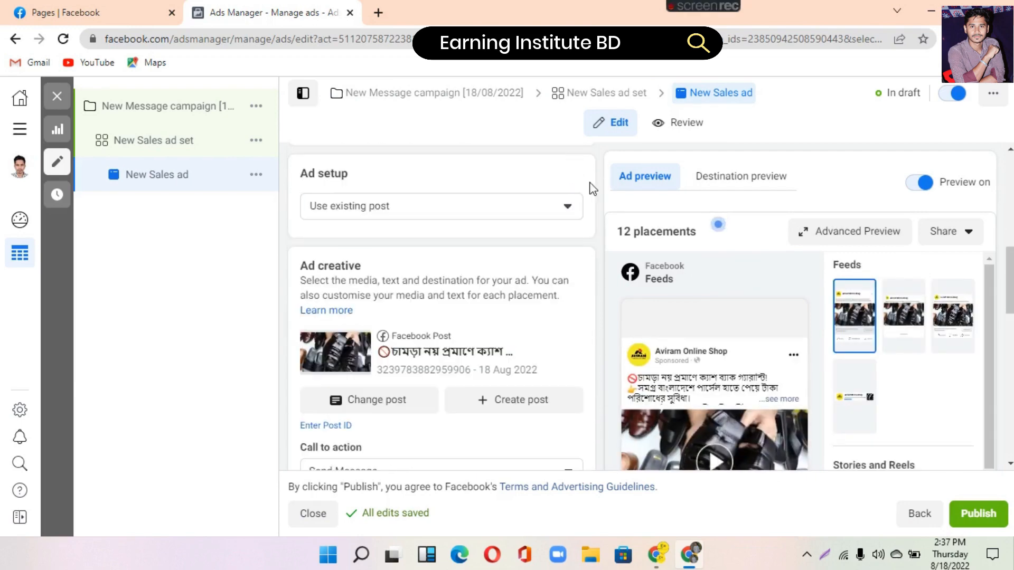
{"action": "scroll", "coordinate": [549, 437], "scroll_direction": "down", "scroll_amount": 3}
{"action": "left_click", "coordinate": [423, 101]}
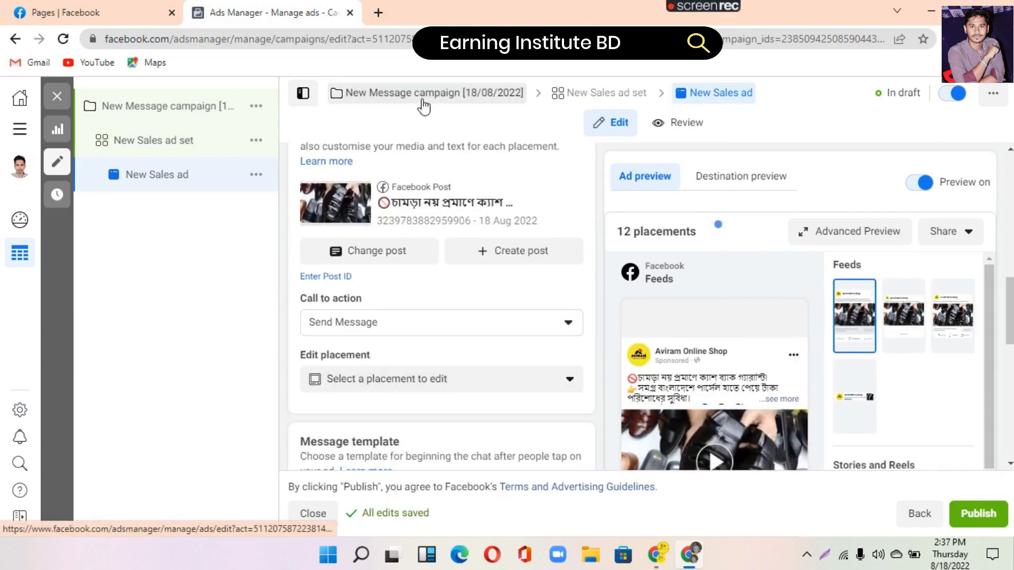
{"action": "scroll", "coordinate": [438, 402], "scroll_direction": "down", "scroll_amount": 3}
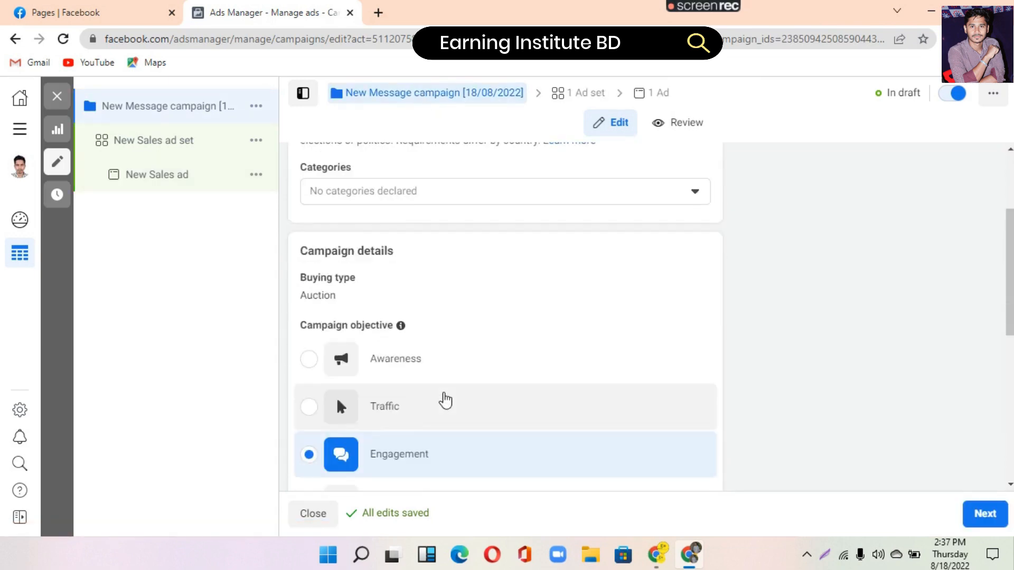
{"action": "scroll", "coordinate": [445, 402], "scroll_direction": "down", "scroll_amount": 6}
{"action": "scroll", "coordinate": [487, 362], "scroll_direction": "up", "scroll_amount": 3}
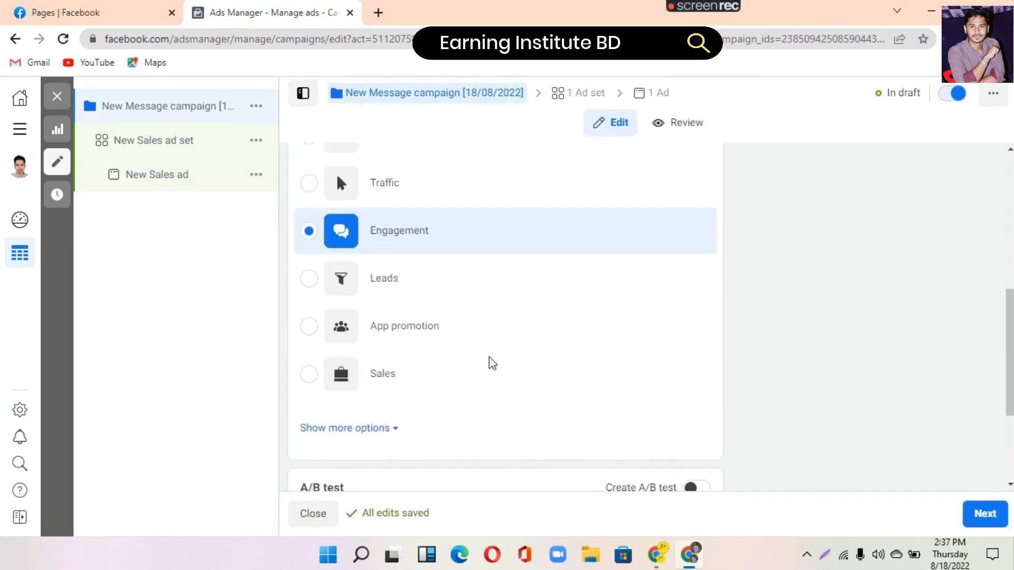
{"action": "scroll", "coordinate": [490, 366], "scroll_direction": "down", "scroll_amount": 3}
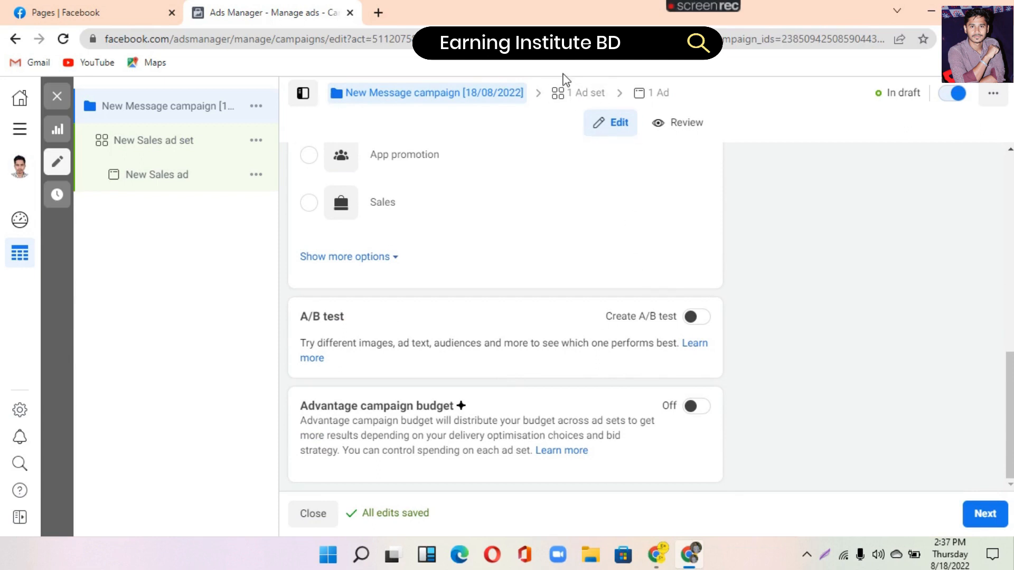
Review the ad set's conversion, schedule, audience targeting and manual placement settings.
{"action": "left_click", "coordinate": [563, 104]}
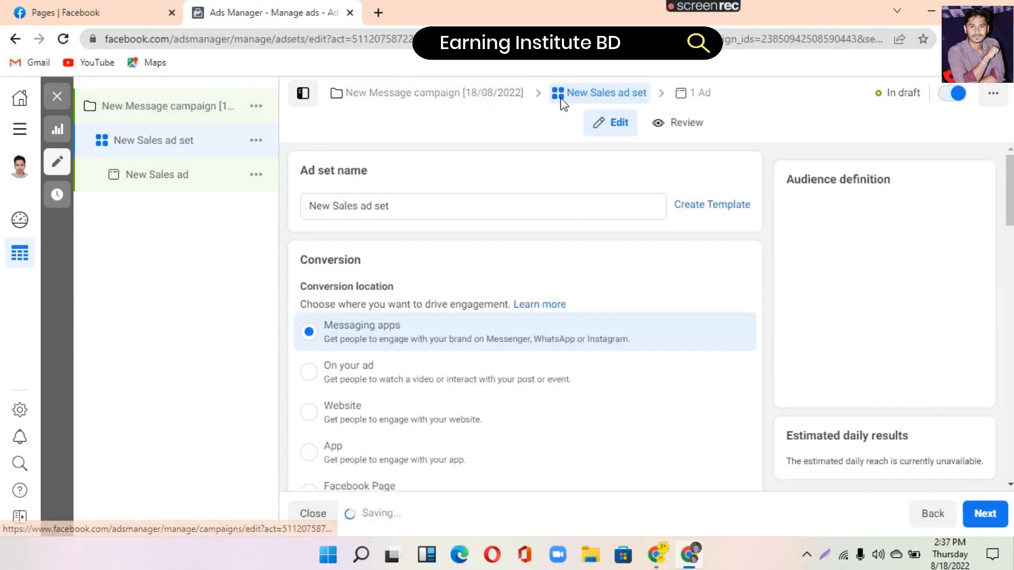
{"action": "scroll", "coordinate": [642, 419], "scroll_direction": "down", "scroll_amount": 1}
{"action": "scroll", "coordinate": [651, 330], "scroll_direction": "down", "scroll_amount": 12}
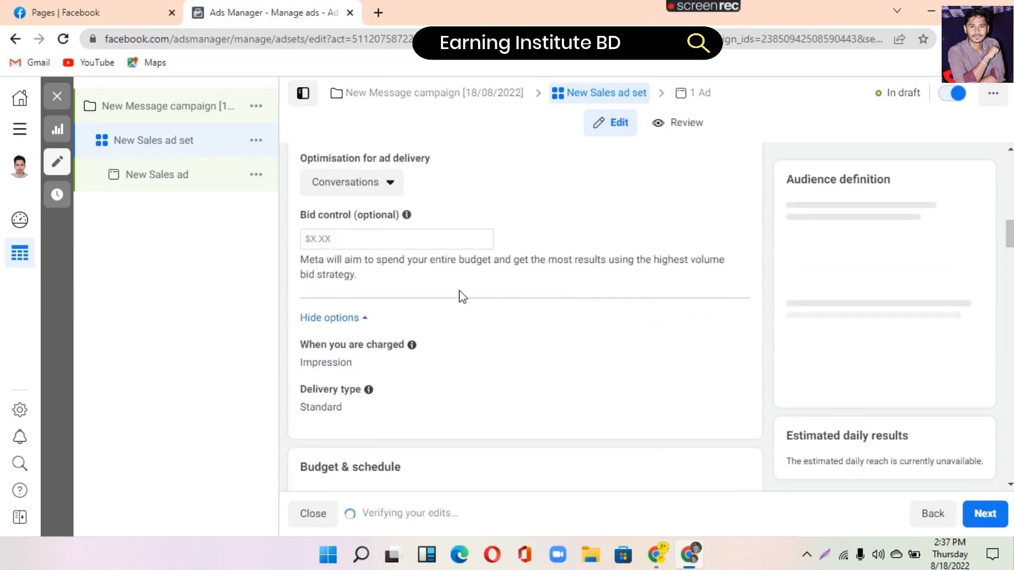
{"action": "scroll", "coordinate": [459, 299], "scroll_direction": "down", "scroll_amount": 9}
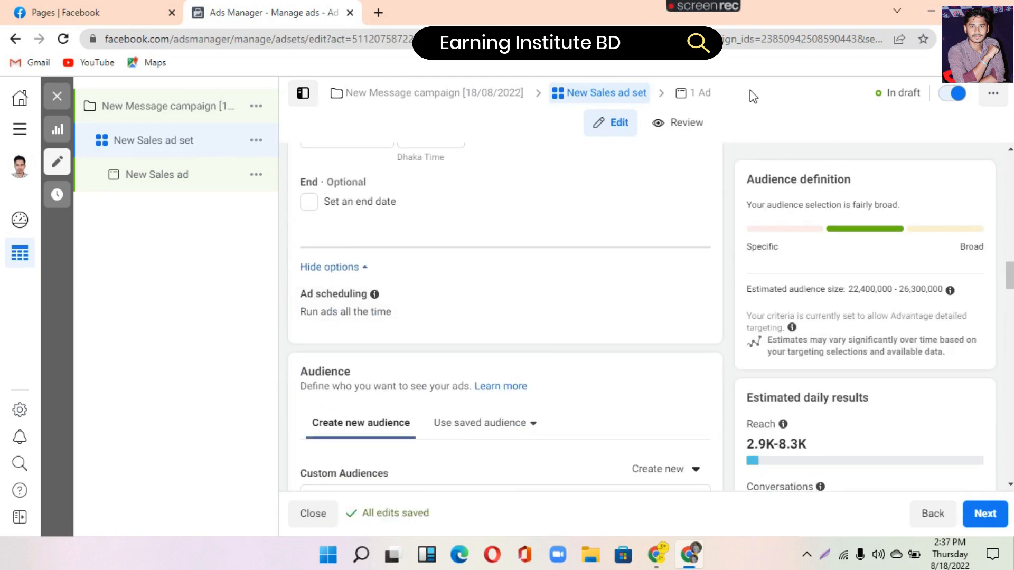
{"action": "scroll", "coordinate": [663, 363], "scroll_direction": "down", "scroll_amount": 3}
{"action": "scroll", "coordinate": [664, 363], "scroll_direction": "down", "scroll_amount": 10}
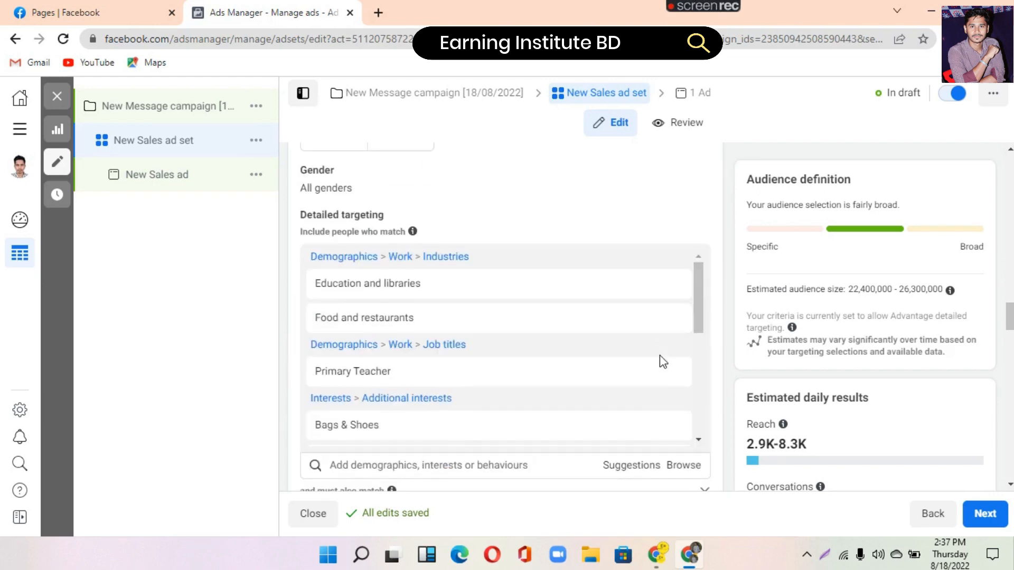
{"action": "scroll", "coordinate": [722, 406], "scroll_direction": "down", "scroll_amount": 12}
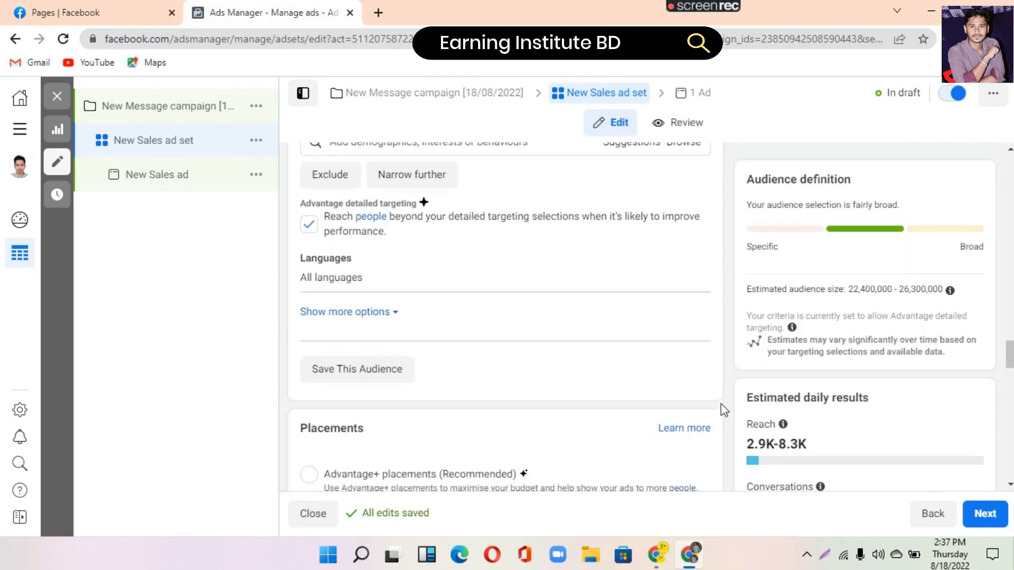
{"action": "scroll", "coordinate": [653, 385], "scroll_direction": "up", "scroll_amount": 6}
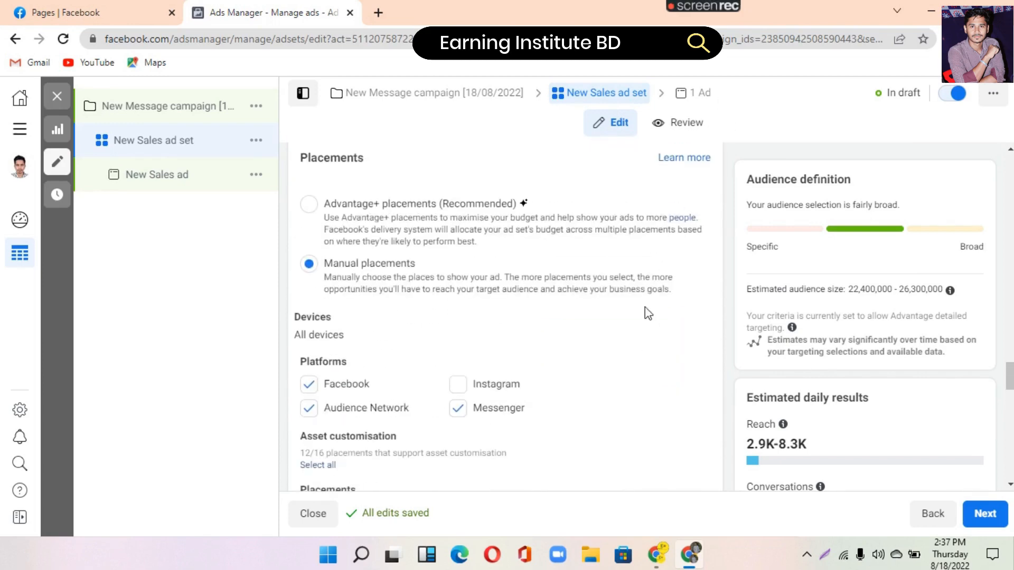
{"action": "scroll", "coordinate": [645, 312], "scroll_direction": "down", "scroll_amount": 10}
{"action": "scroll", "coordinate": [654, 436], "scroll_direction": "down", "scroll_amount": 4}
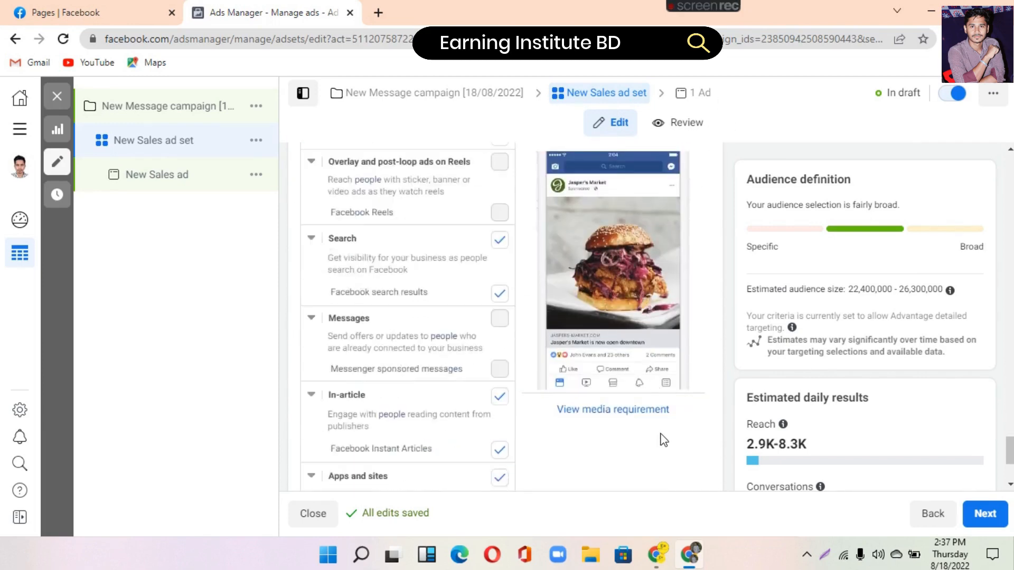
Go through the ad's existing post, call to action, message template and tracking sections, dismissing the publishing account notice.
{"action": "left_click", "coordinate": [693, 95]}
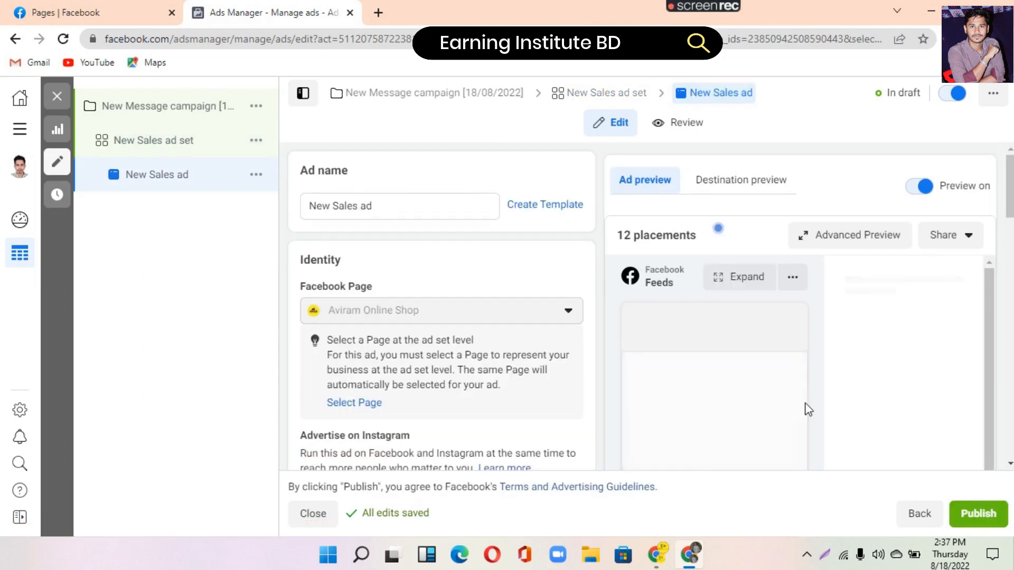
{"action": "scroll", "coordinate": [584, 380], "scroll_direction": "down", "scroll_amount": 8}
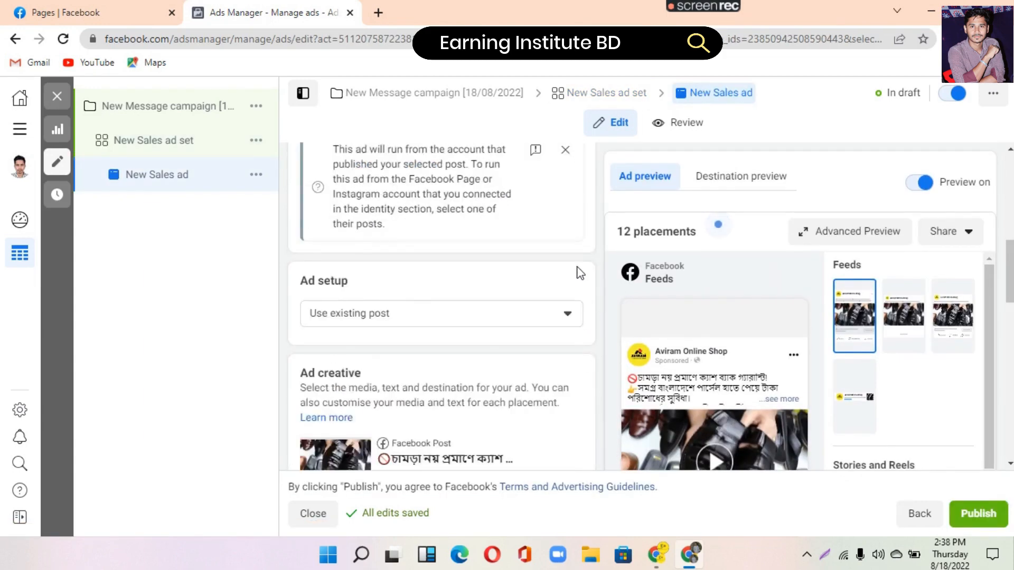
{"action": "left_click", "coordinate": [566, 152]}
{"action": "scroll", "coordinate": [570, 375], "scroll_direction": "down", "scroll_amount": 4}
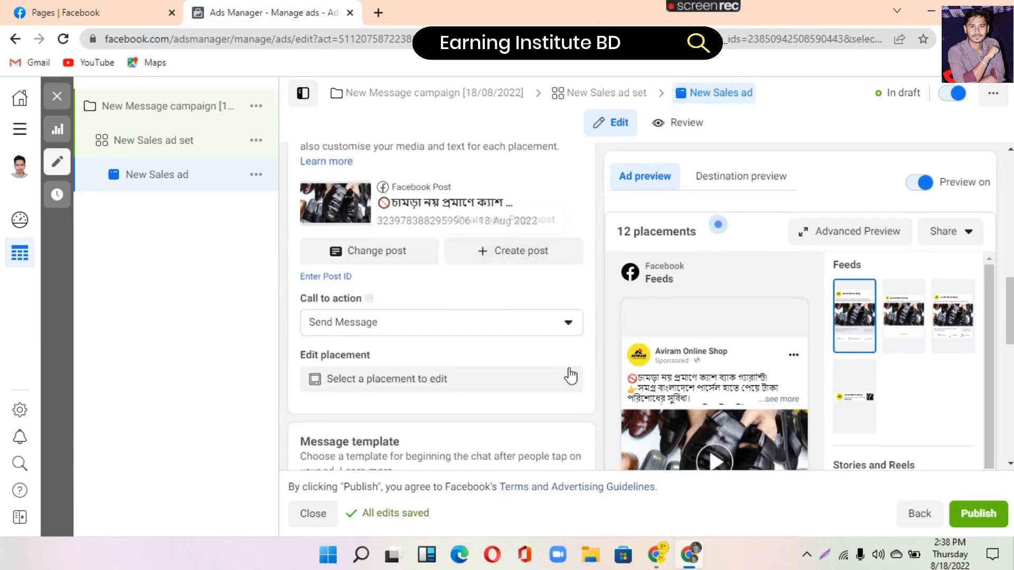
{"action": "scroll", "coordinate": [581, 391], "scroll_direction": "down", "scroll_amount": 7}
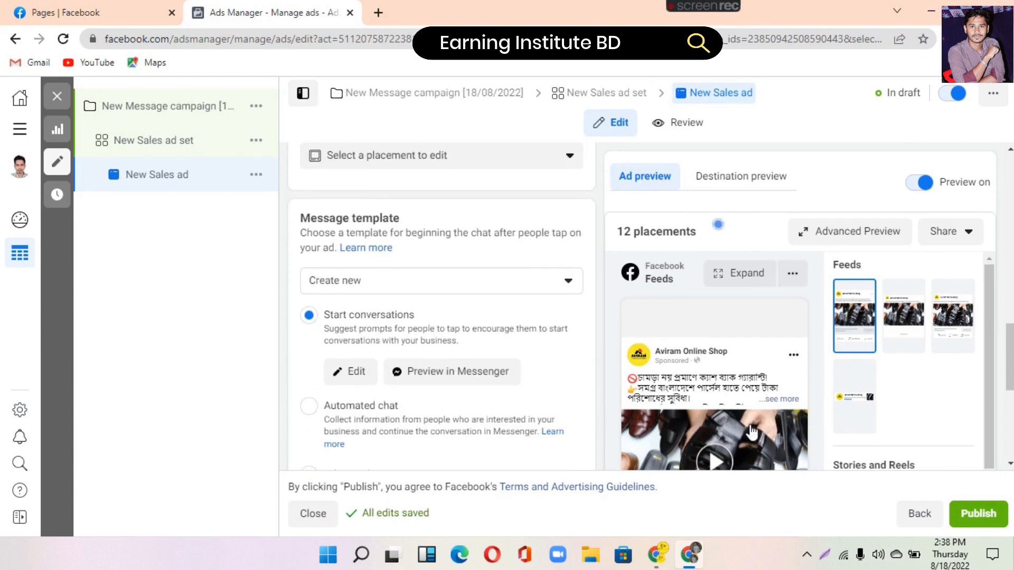
{"action": "scroll", "coordinate": [851, 419], "scroll_direction": "down", "scroll_amount": 2}
{"action": "scroll", "coordinate": [851, 418], "scroll_direction": "down", "scroll_amount": 2}
{"action": "scroll", "coordinate": [577, 410], "scroll_direction": "down", "scroll_amount": 3}
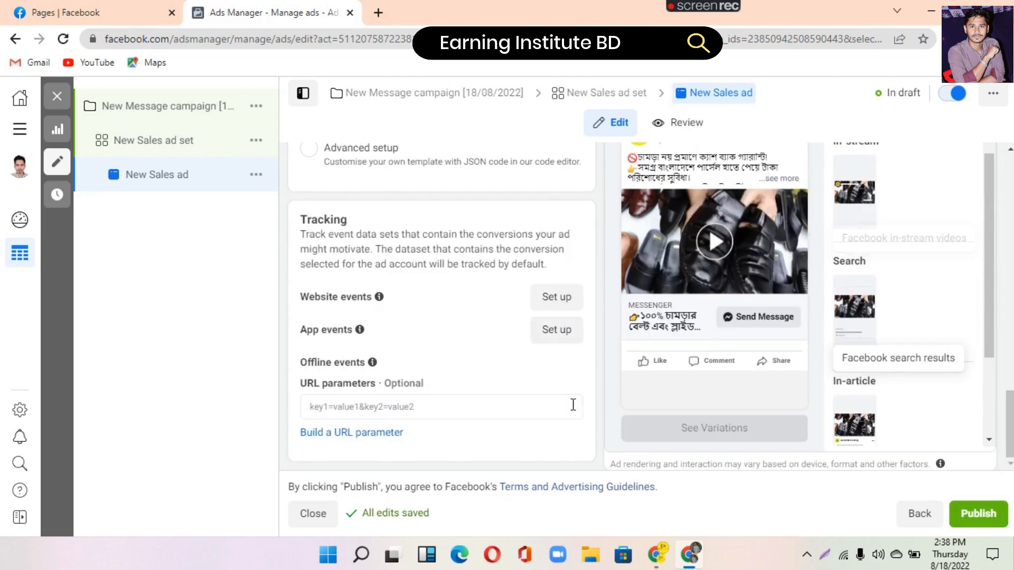
{"action": "scroll", "coordinate": [572, 405], "scroll_direction": "up", "scroll_amount": 4}
{"action": "scroll", "coordinate": [571, 404], "scroll_direction": "up", "scroll_amount": 1}
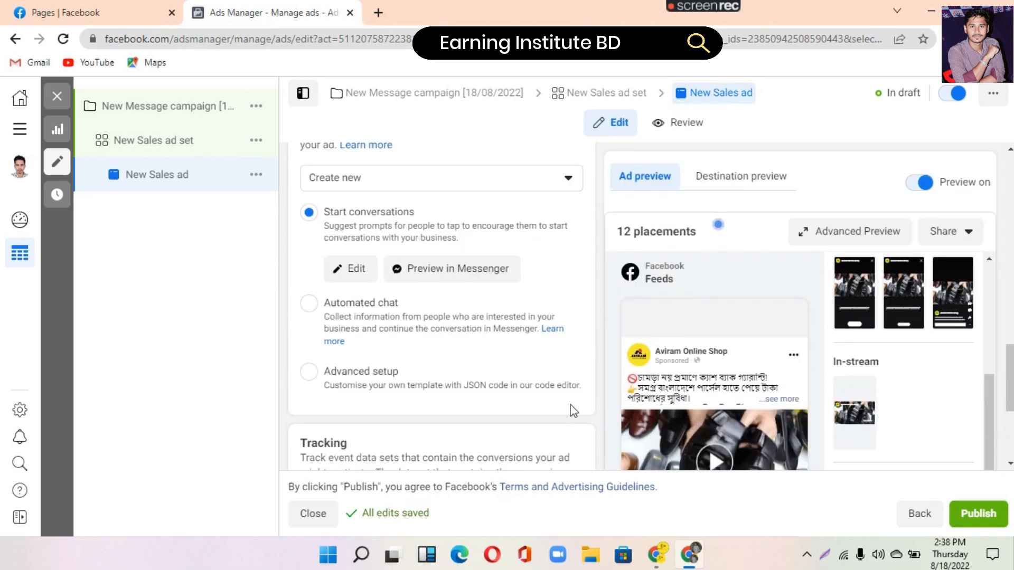
Open the Start conversations message template for editing and change question #2 to "Price?".
{"action": "left_click", "coordinate": [356, 272]}
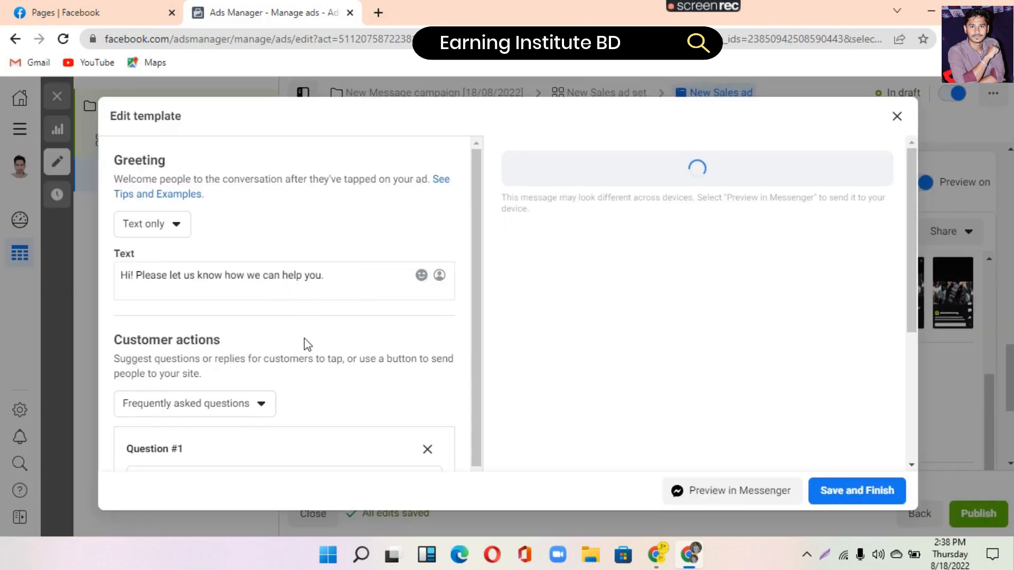
{"action": "scroll", "coordinate": [279, 354], "scroll_direction": "down", "scroll_amount": 5}
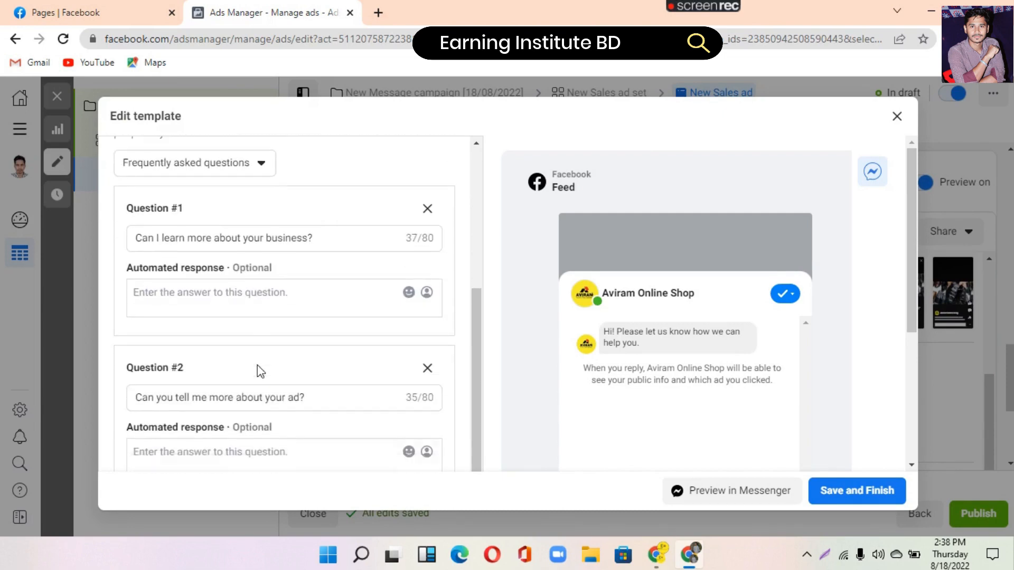
{"action": "scroll", "coordinate": [258, 365], "scroll_direction": "down", "scroll_amount": 2}
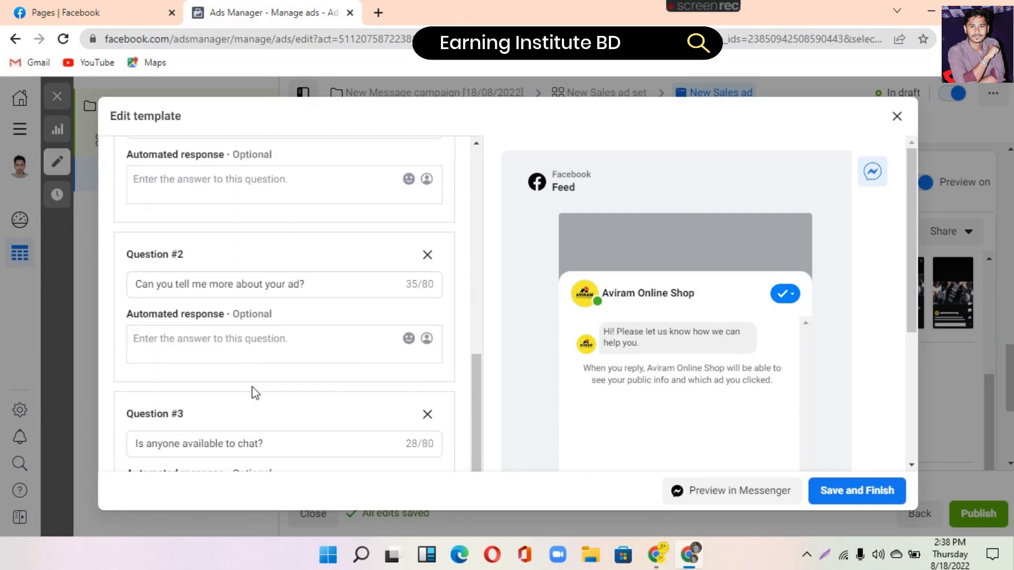
{"action": "scroll", "coordinate": [252, 386], "scroll_direction": "down", "scroll_amount": 3}
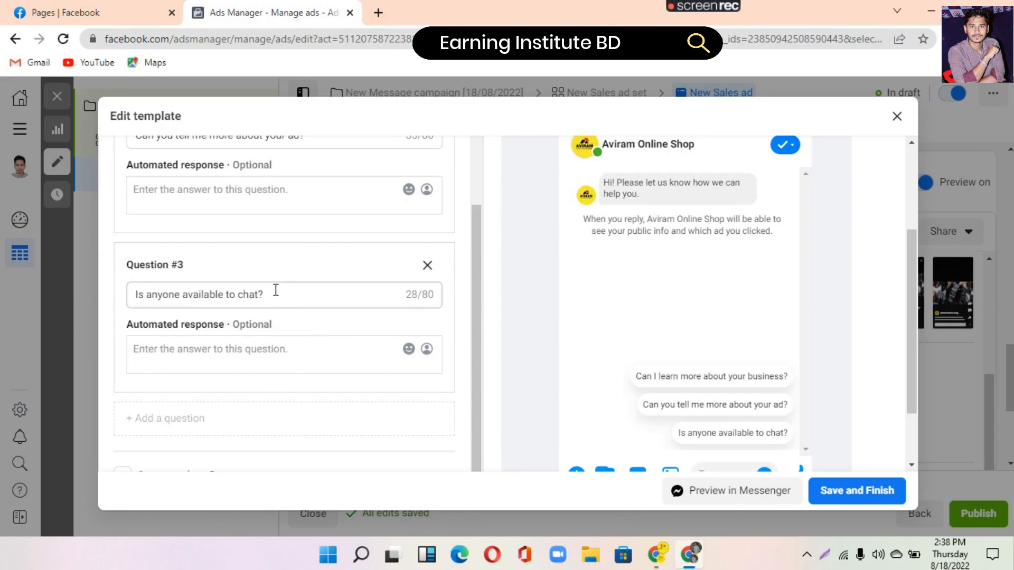
{"action": "scroll", "coordinate": [272, 295], "scroll_direction": "up", "scroll_amount": 2}
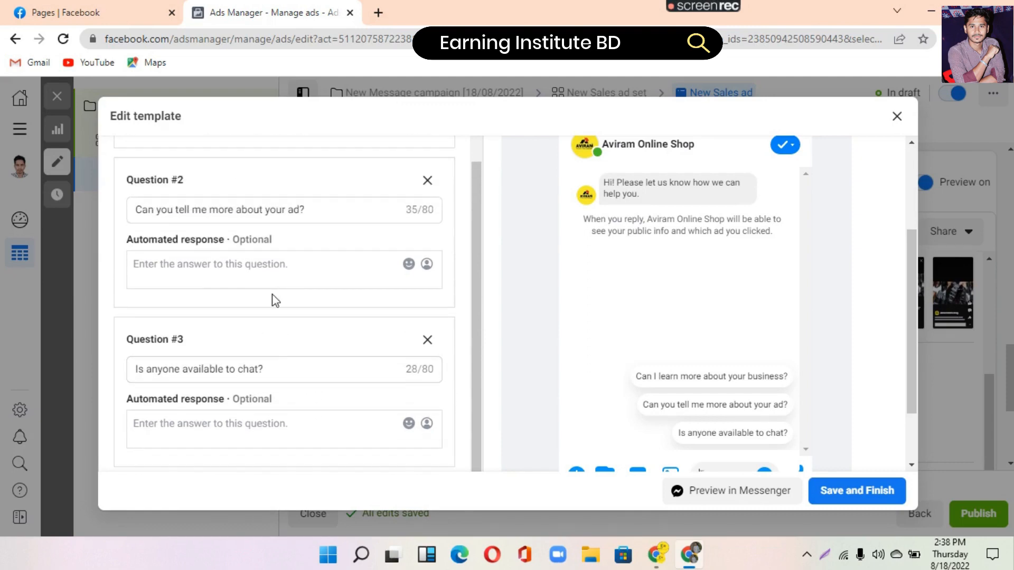
{"action": "scroll", "coordinate": [276, 299], "scroll_direction": "up", "scroll_amount": 2}
{"action": "left_click_drag", "start_coordinate": [312, 286], "coordinate": [136, 299]}
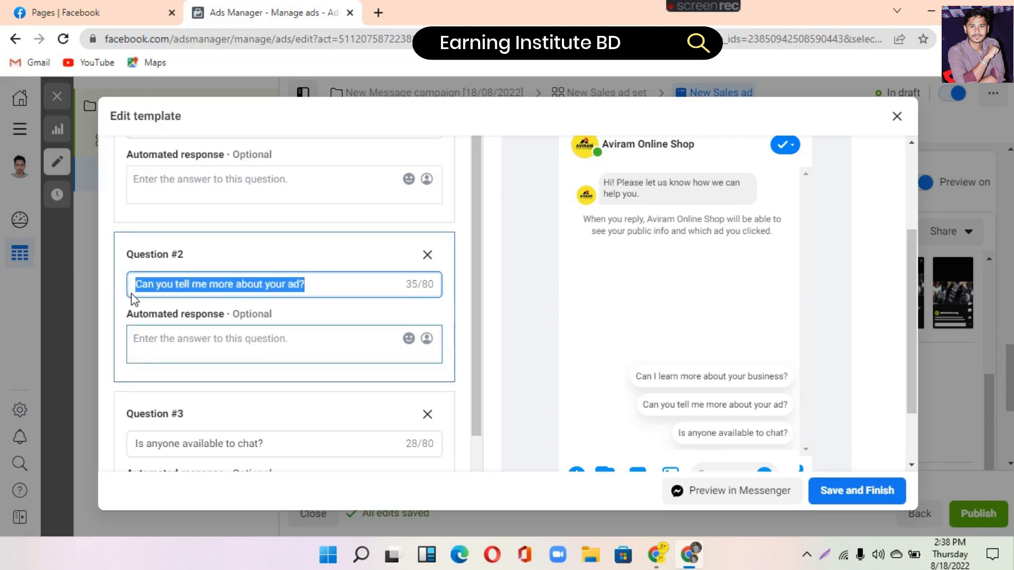
{"action": "type", "text": "Pric"}
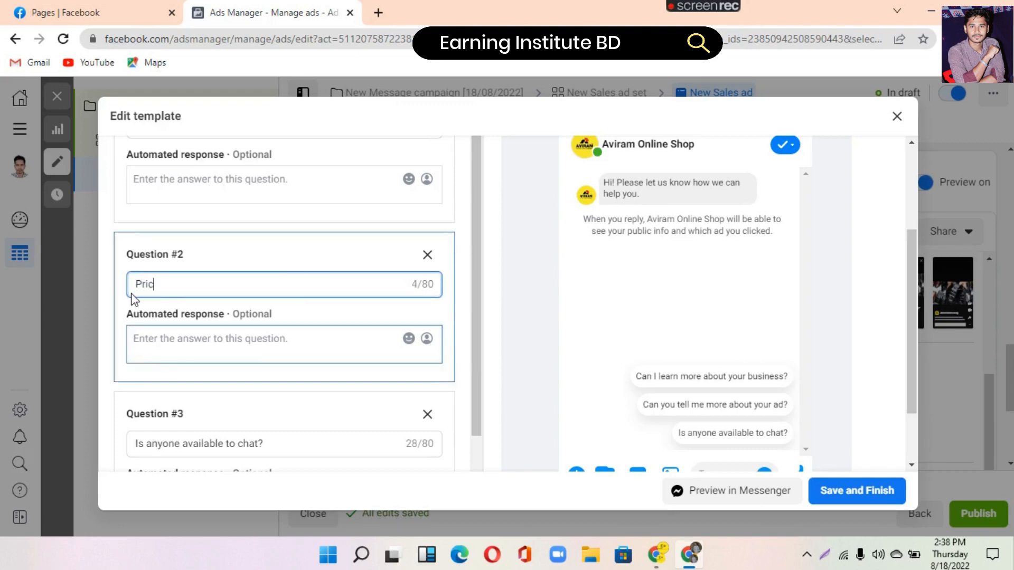
{"action": "type", "text": "e?"}
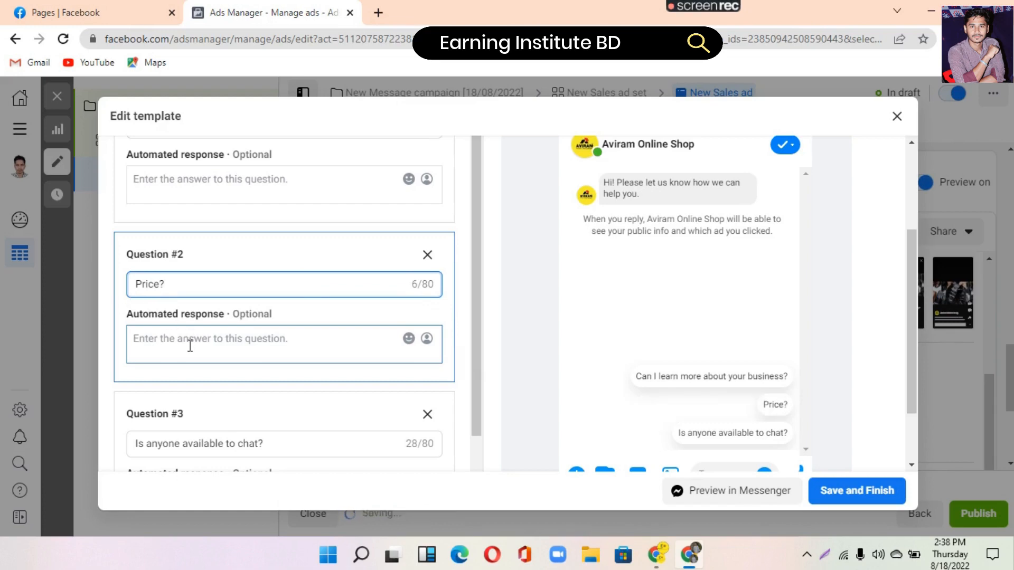
Replace the text of question #3 in the message template with "Refund?".
{"action": "scroll", "coordinate": [173, 339], "scroll_direction": "down", "scroll_amount": 3}
{"action": "triple_click", "coordinate": [191, 296]}
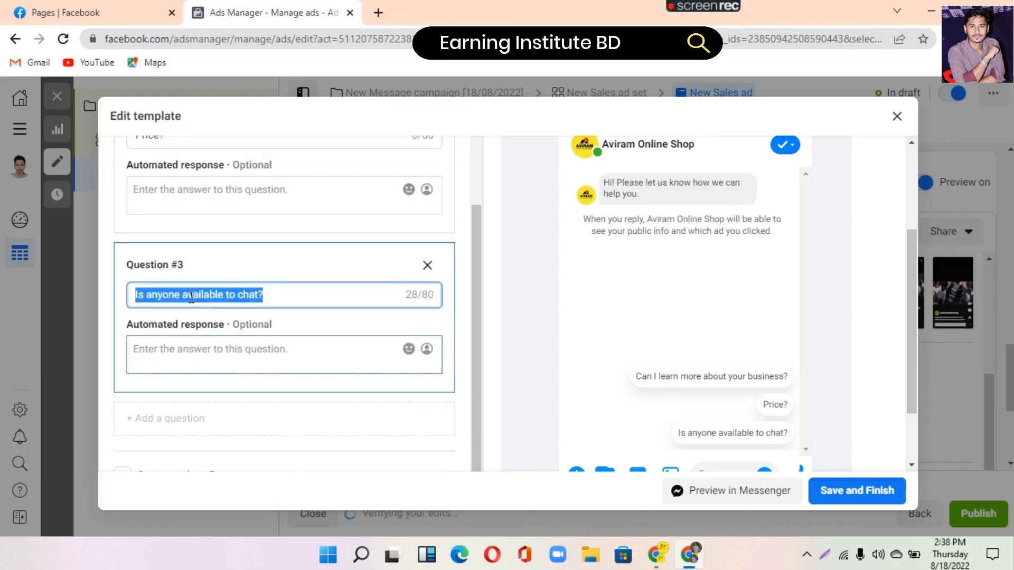
{"action": "type", "text": "Refu"}
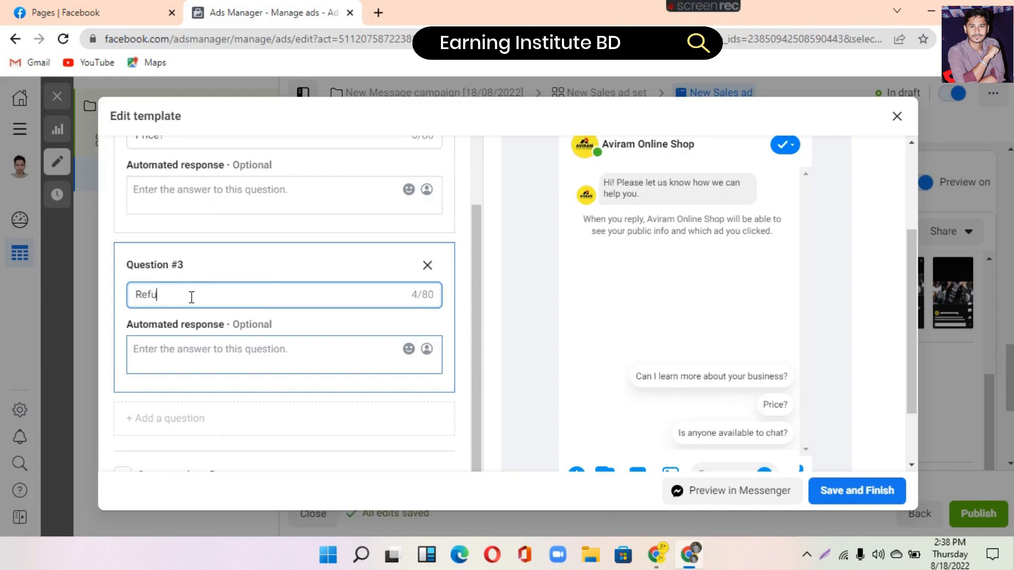
{"action": "type", "text": "nd"}
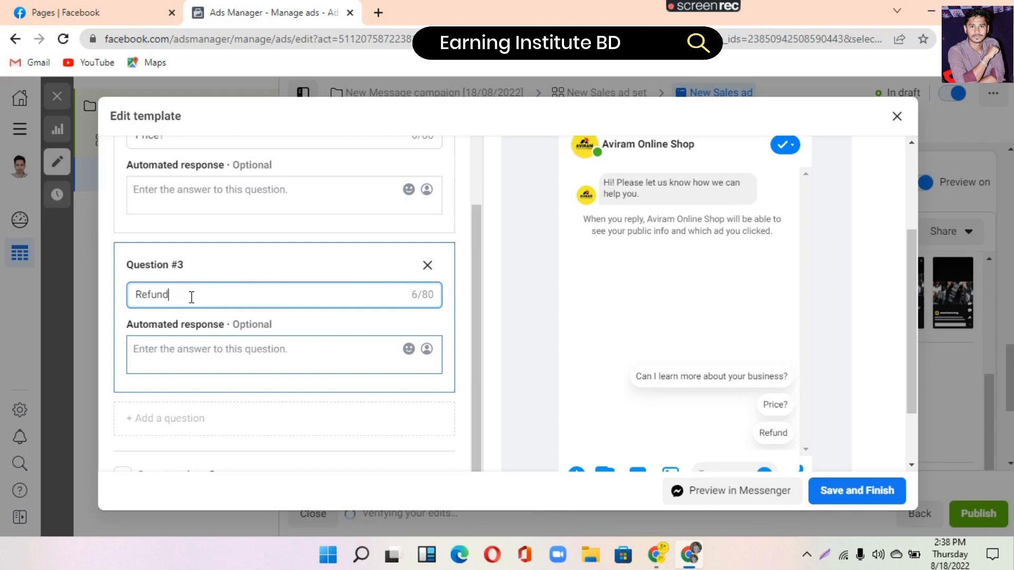
{"action": "type", "text": "?"}
Check the edited questions and save the message template as Welcome message 18/08/2022 for this ad.
{"action": "scroll", "coordinate": [248, 283], "scroll_direction": "up", "scroll_amount": 3}
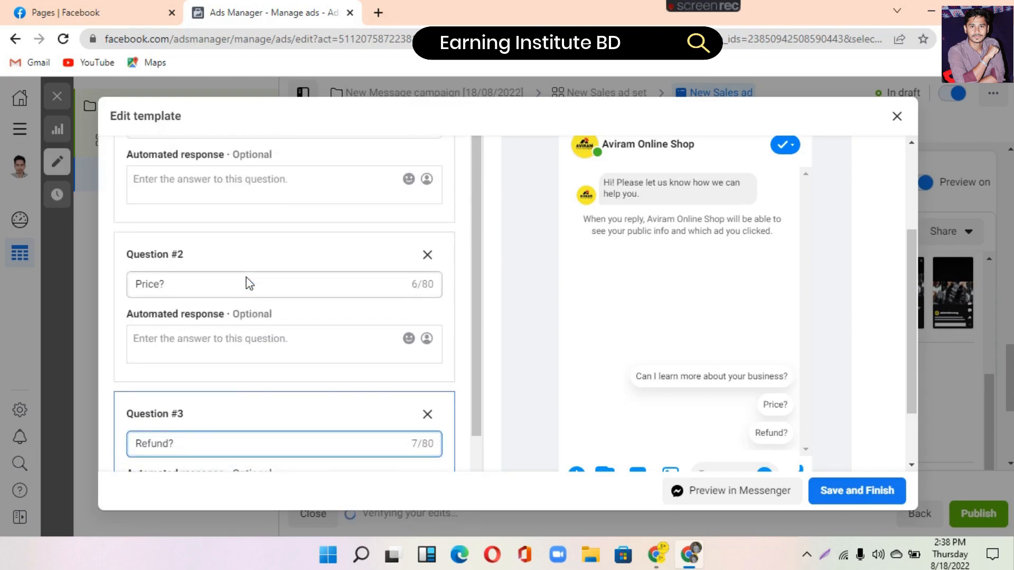
{"action": "scroll", "coordinate": [245, 296], "scroll_direction": "down", "scroll_amount": 3}
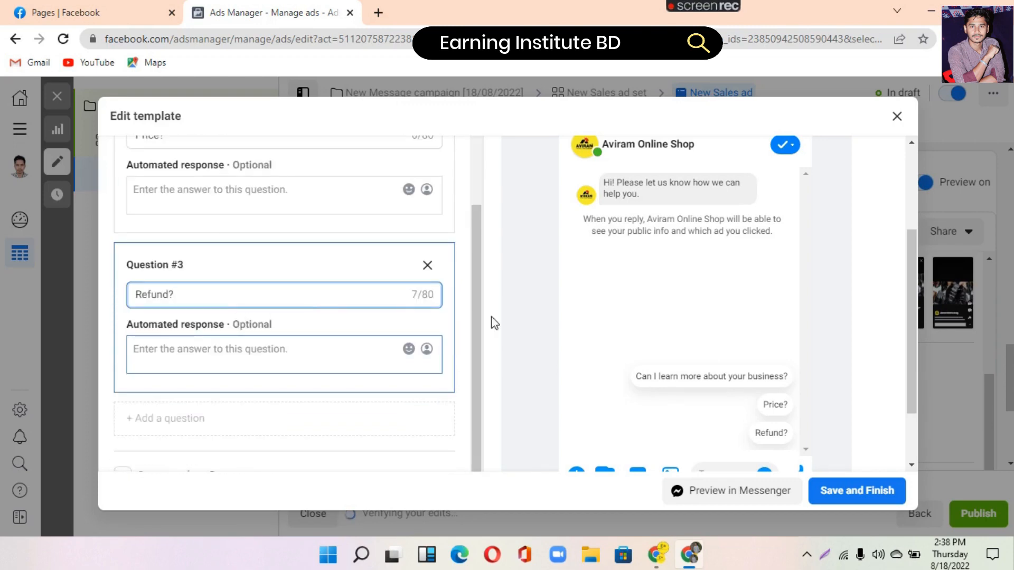
{"action": "scroll", "coordinate": [723, 347], "scroll_direction": "down", "scroll_amount": 2}
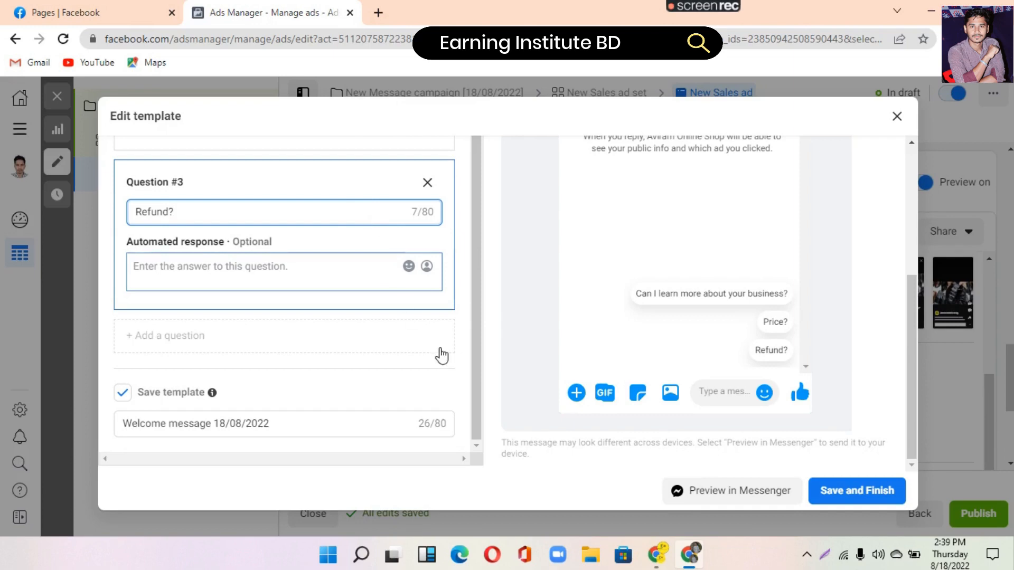
{"action": "left_click", "coordinate": [869, 490]}
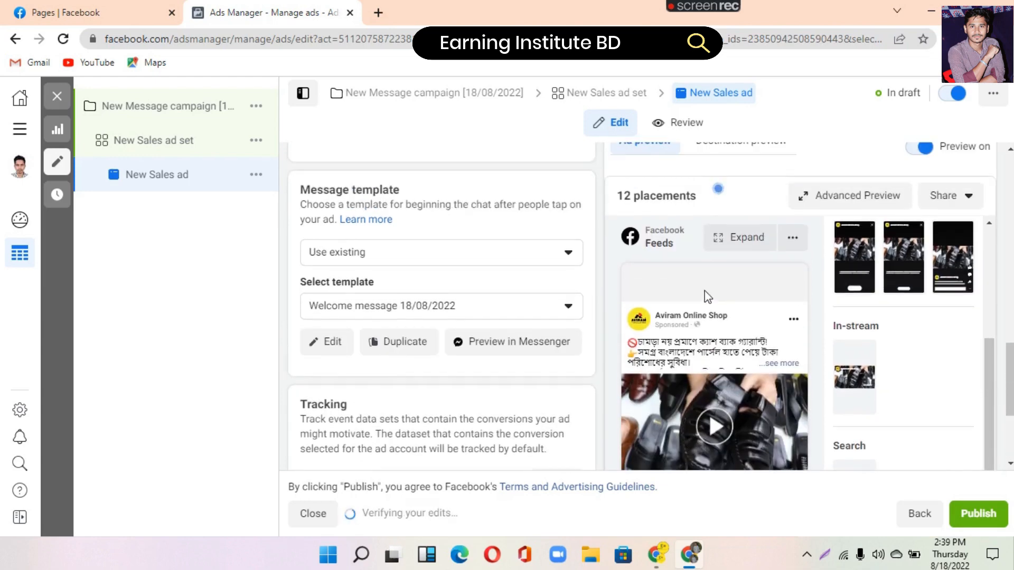
Try to publish the draft message campaign with its ad set and ad, and reload the page while publishing is stalled.
{"action": "scroll", "coordinate": [702, 369], "scroll_direction": "down", "scroll_amount": 2}
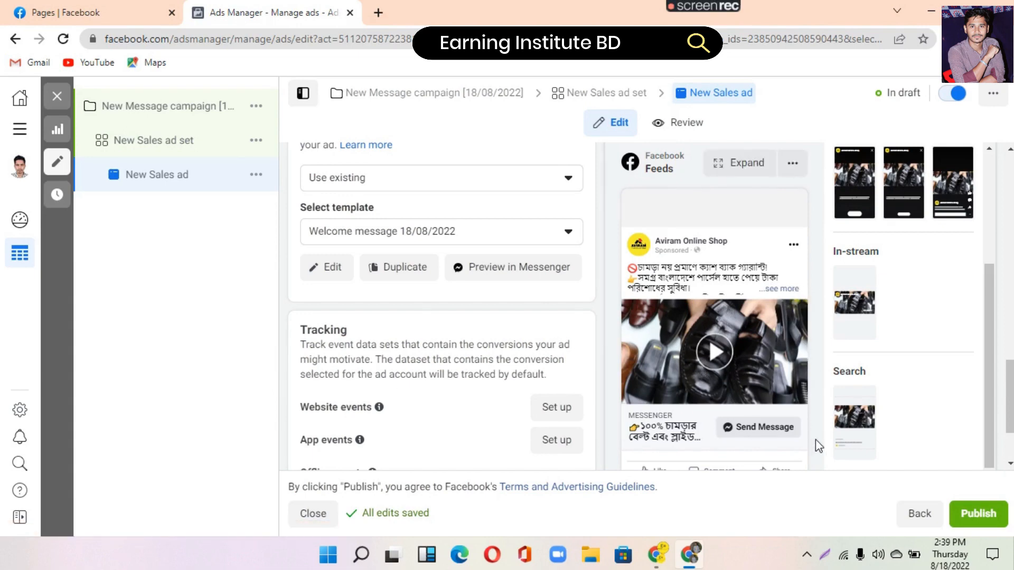
{"action": "scroll", "coordinate": [566, 417], "scroll_direction": "down", "scroll_amount": 2}
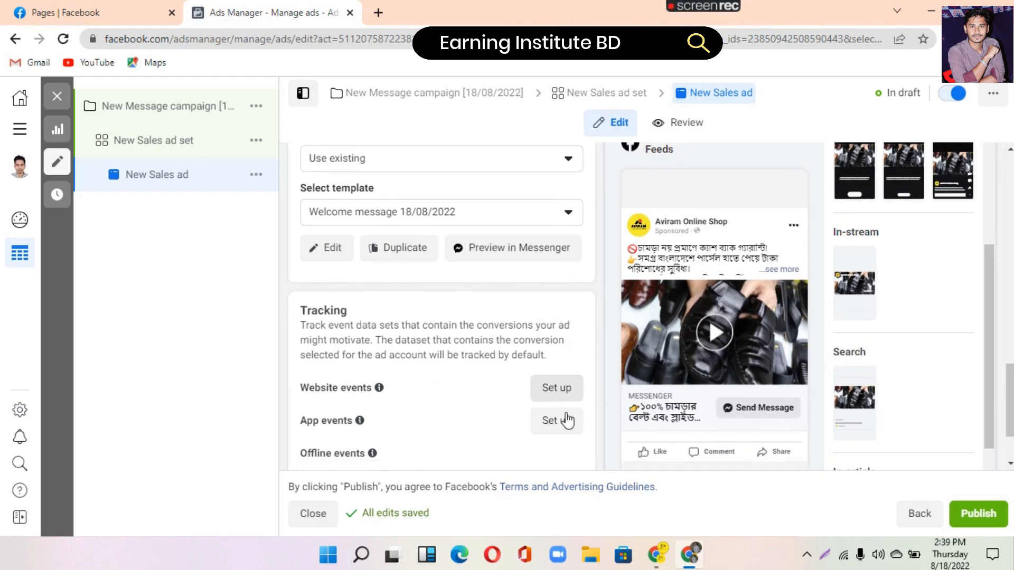
{"action": "left_click", "coordinate": [971, 518]}
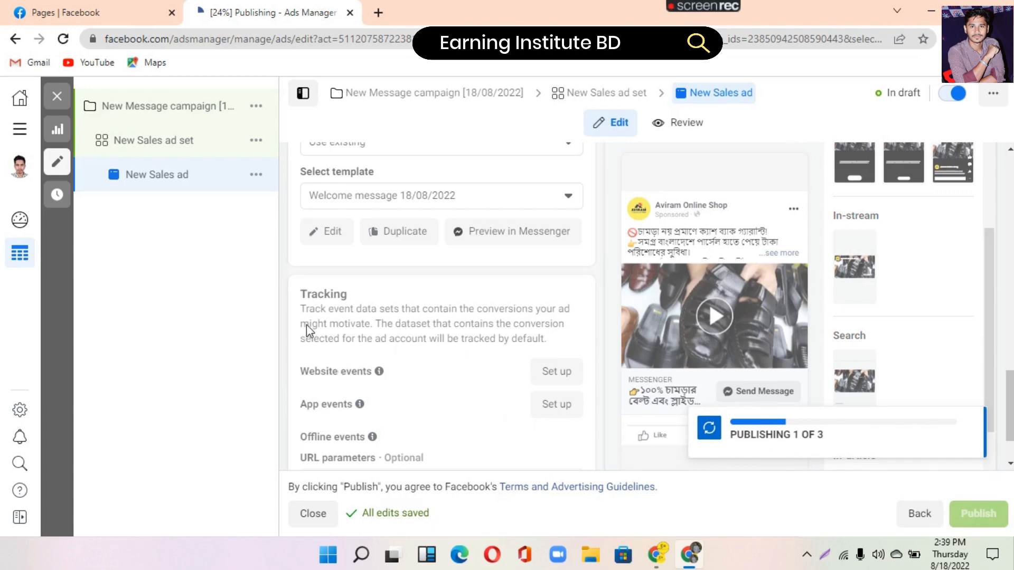
{"action": "left_click", "coordinate": [63, 40]}
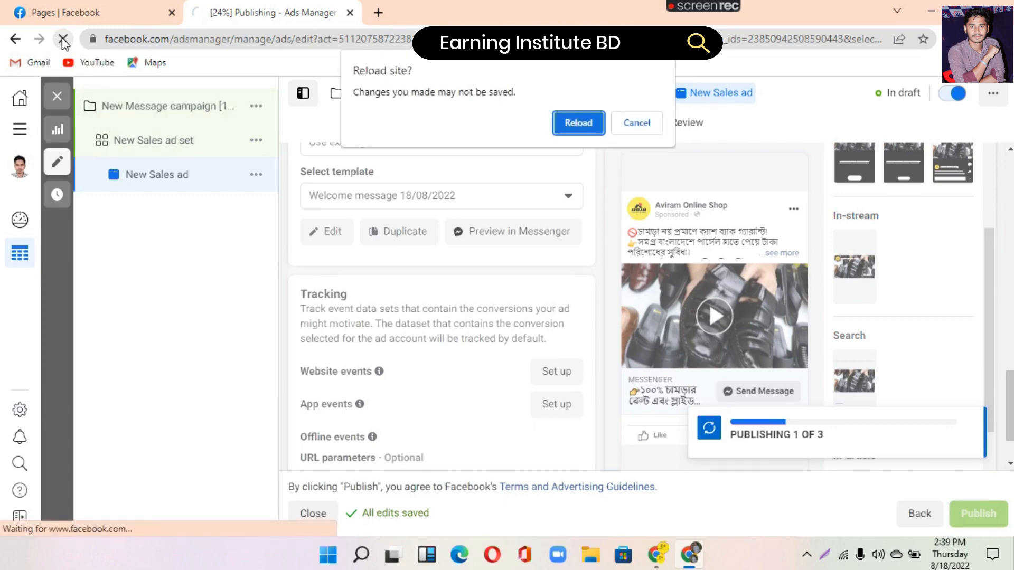
{"action": "left_click", "coordinate": [581, 123]}
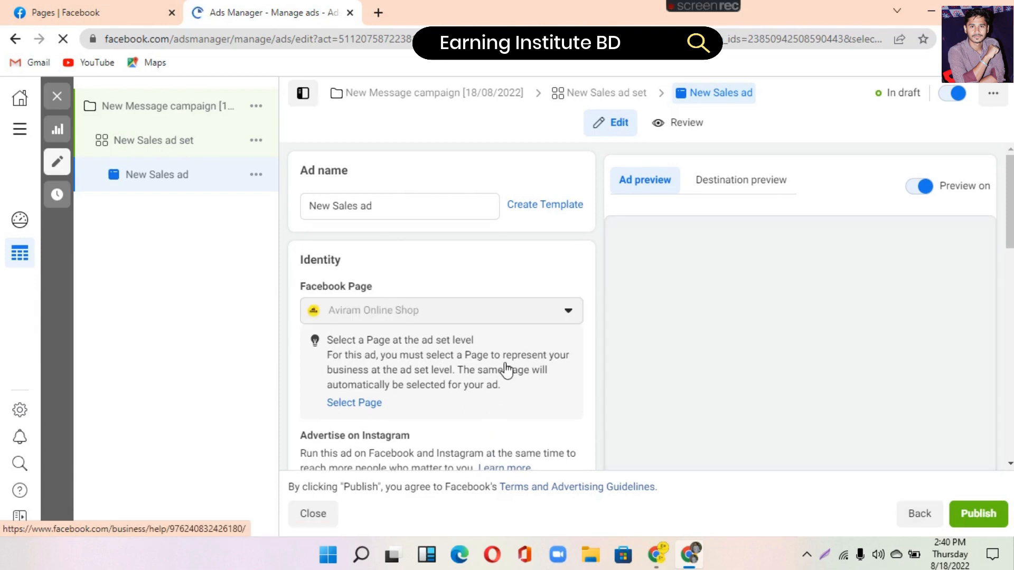
Check the reloaded ad's creative, publish the campaign, ad set and ad, and review and close the publishing confirmation details.
{"action": "scroll", "coordinate": [507, 370], "scroll_direction": "down", "scroll_amount": 5}
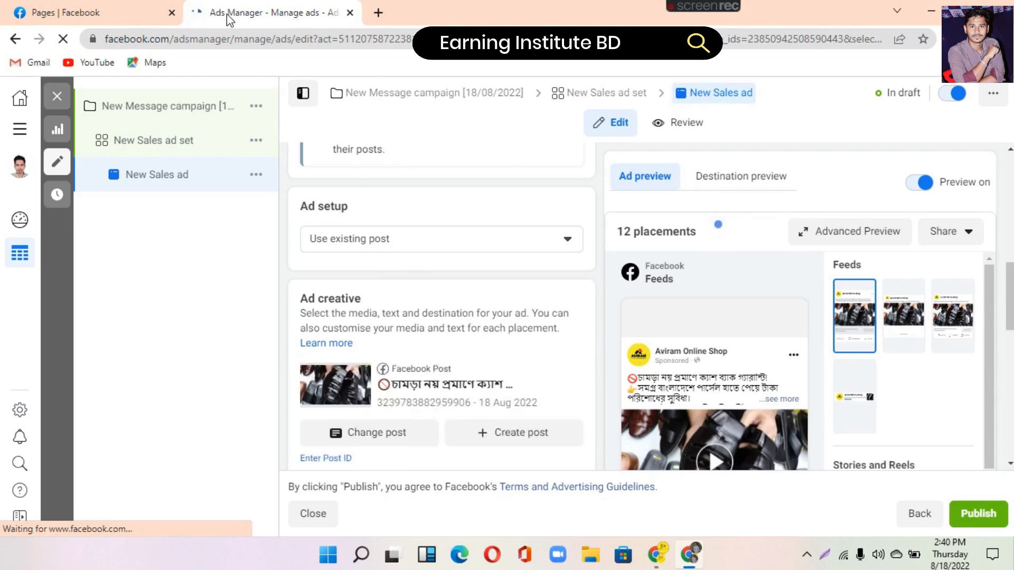
{"action": "scroll", "coordinate": [559, 355], "scroll_direction": "down", "scroll_amount": 4}
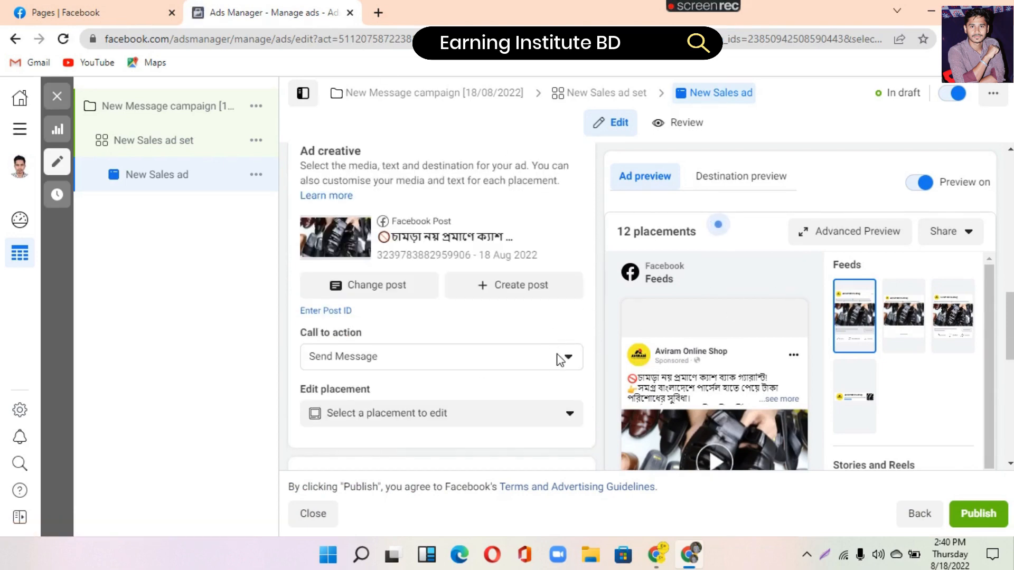
{"action": "left_click", "coordinate": [984, 518]}
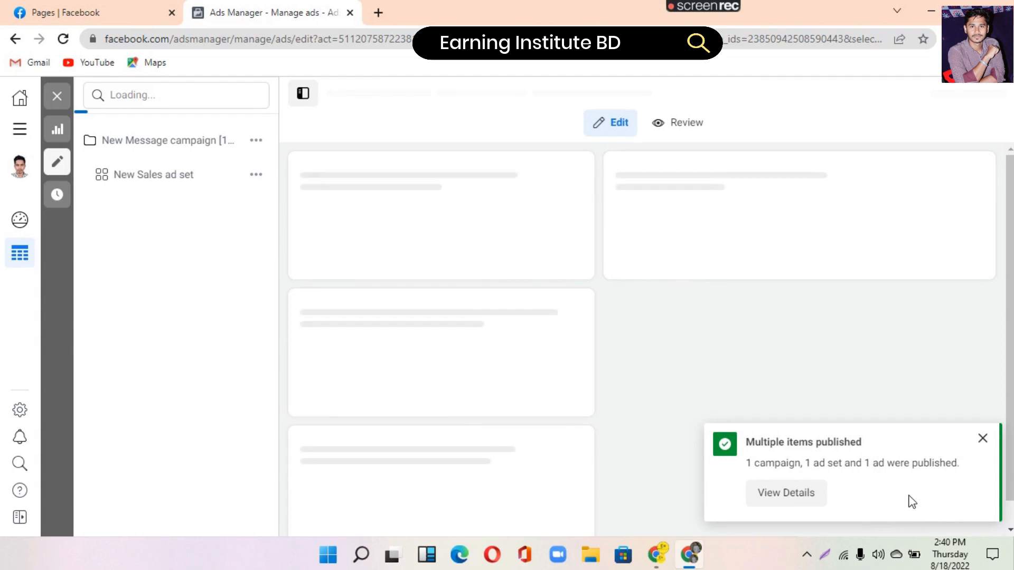
{"action": "left_click", "coordinate": [789, 495]}
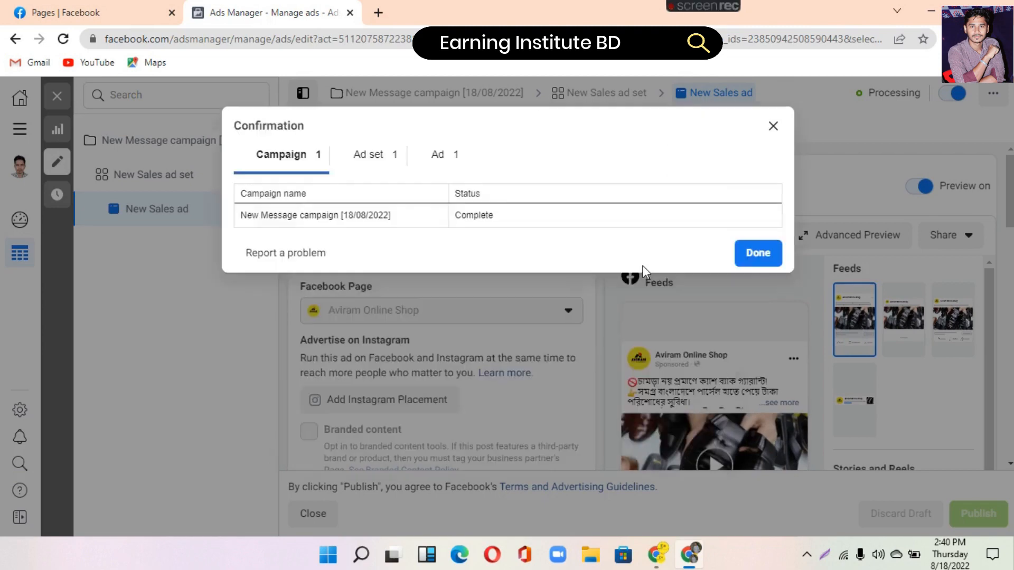
{"action": "left_click", "coordinate": [764, 256]}
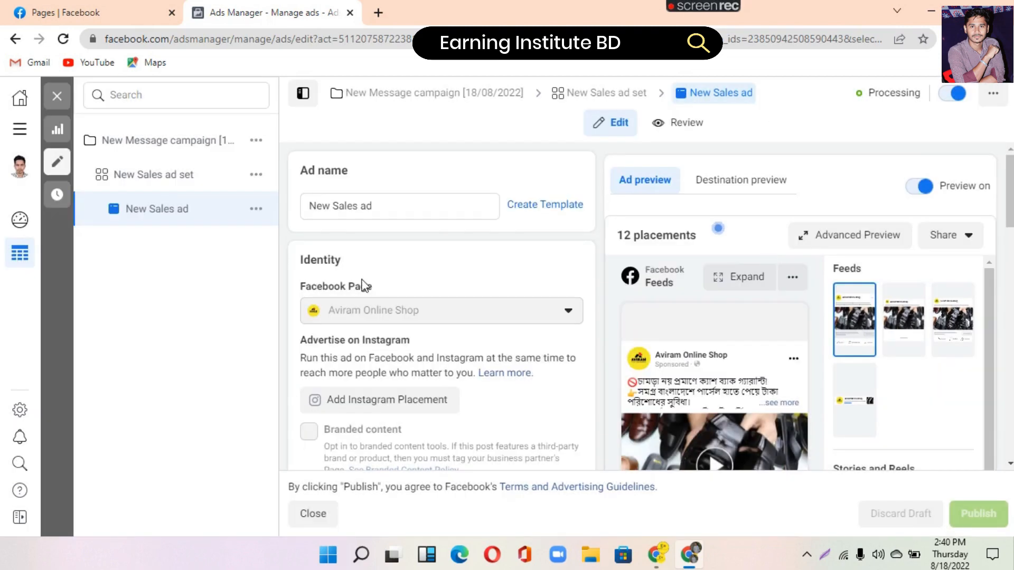
Open the campaigns overview in Ads Manager and dismiss the column filter tip to see the campaign's delivery status.
{"action": "left_click", "coordinate": [20, 129]}
{"action": "left_click", "coordinate": [109, 172]}
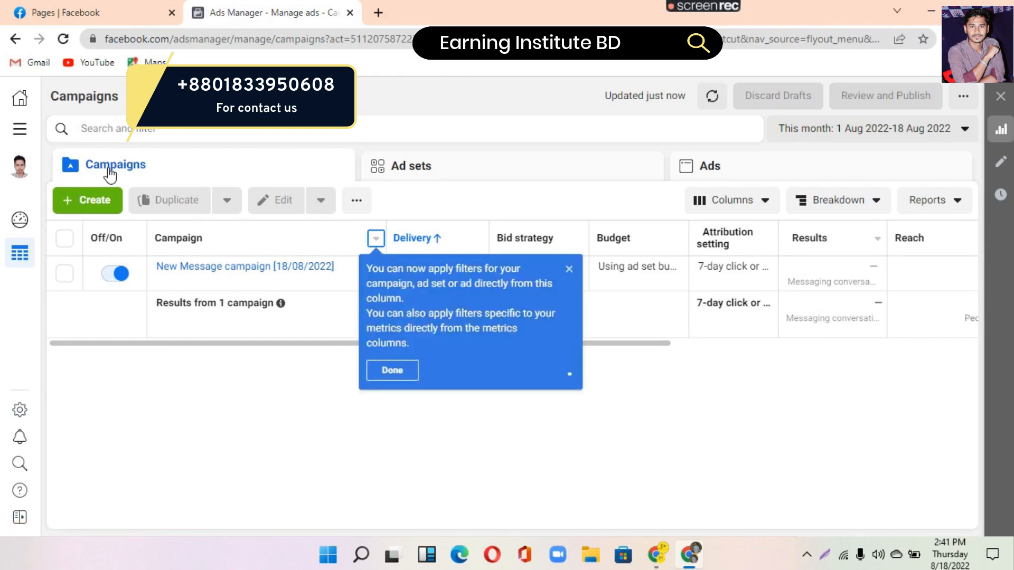
{"action": "left_click", "coordinate": [414, 376]}
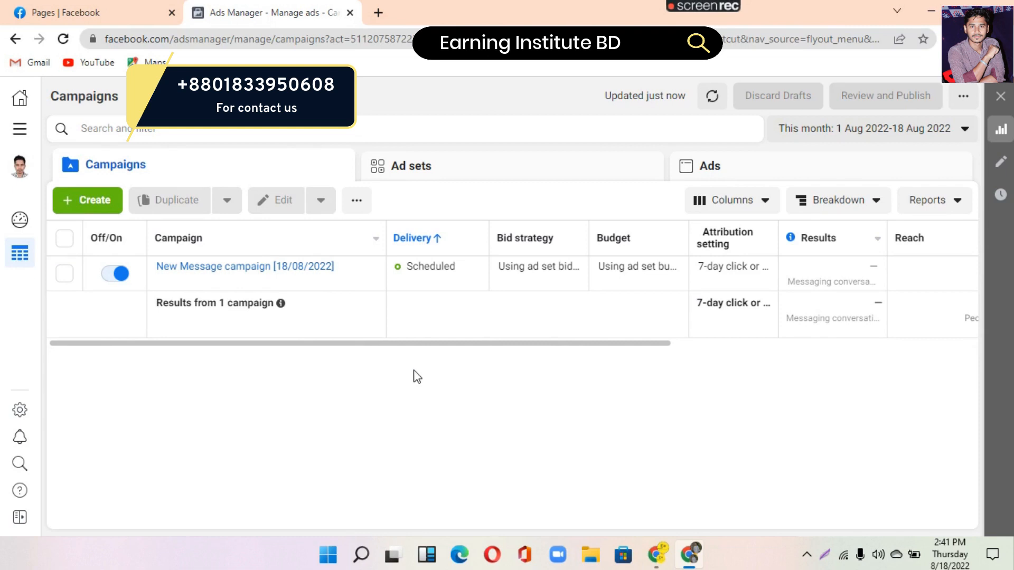